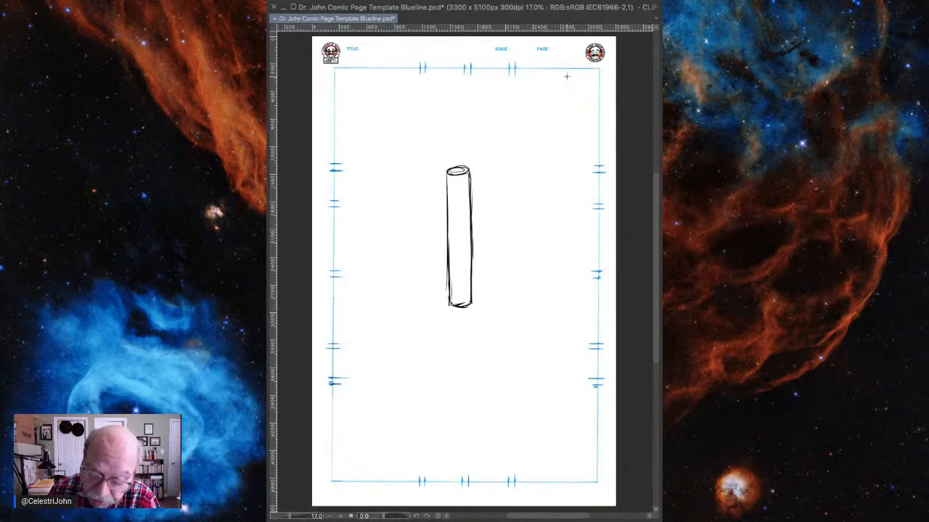
pyautogui.moveTo(553, 85)
pyautogui.mouseDown()
pyautogui.moveTo(582, 96)
pyautogui.moveTo(574, 77)
pyautogui.moveTo(565, 118)
pyautogui.mouseUp()
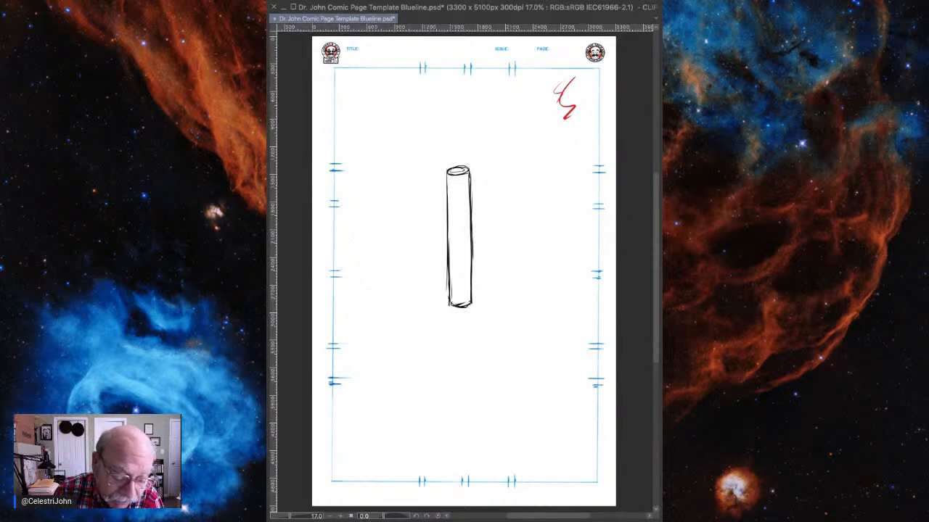
pyautogui.moveTo(574, 87); pyautogui.dragTo(561, 116)
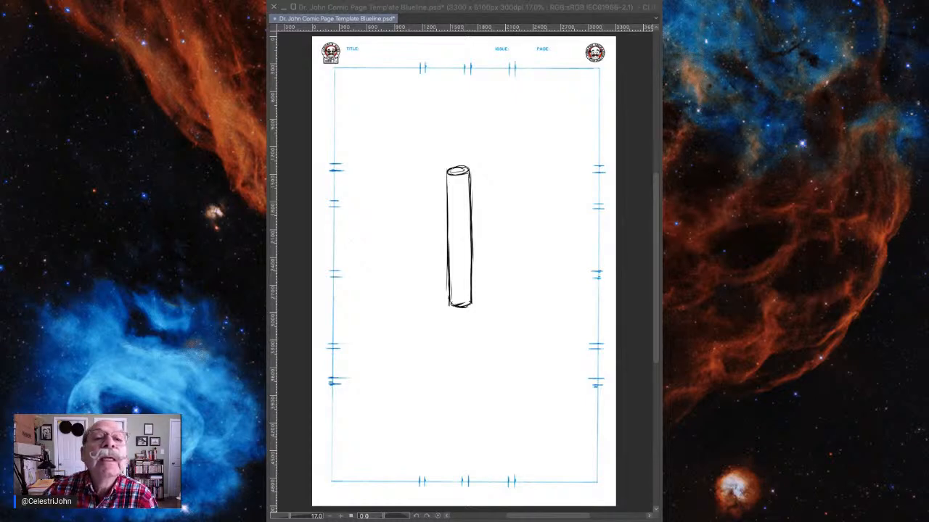
pyautogui.click(390, 8)
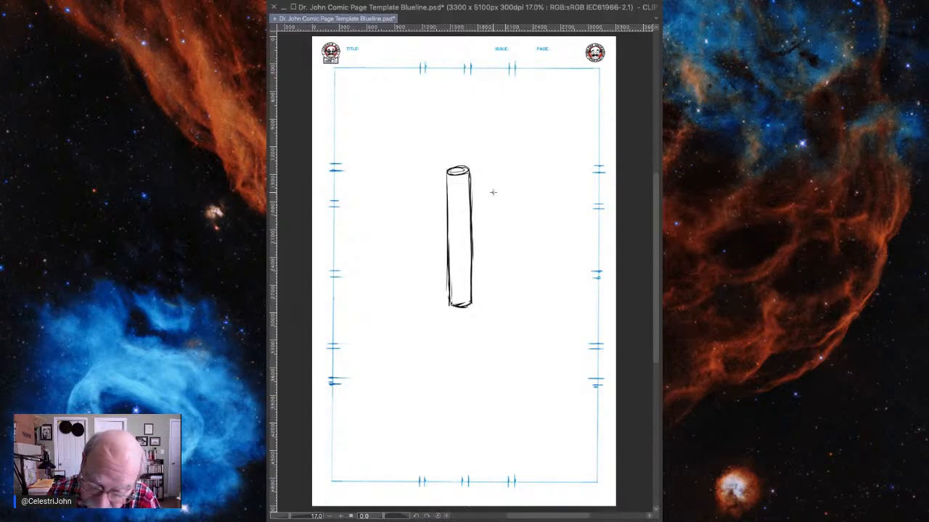
# Try a red rough of a hand gripping the cylinder with its wrist extending sideways, and clear it
pyautogui.moveTo(492, 193)
pyautogui.mouseDown()
pyautogui.moveTo(436, 195)
pyautogui.moveTo(408, 216)
pyautogui.moveTo(421, 202)
pyautogui.moveTo(408, 196)
pyautogui.moveTo(487, 211)
pyautogui.moveTo(405, 218)
pyautogui.moveTo(397, 223)
pyautogui.moveTo(416, 255)
pyautogui.mouseUp()
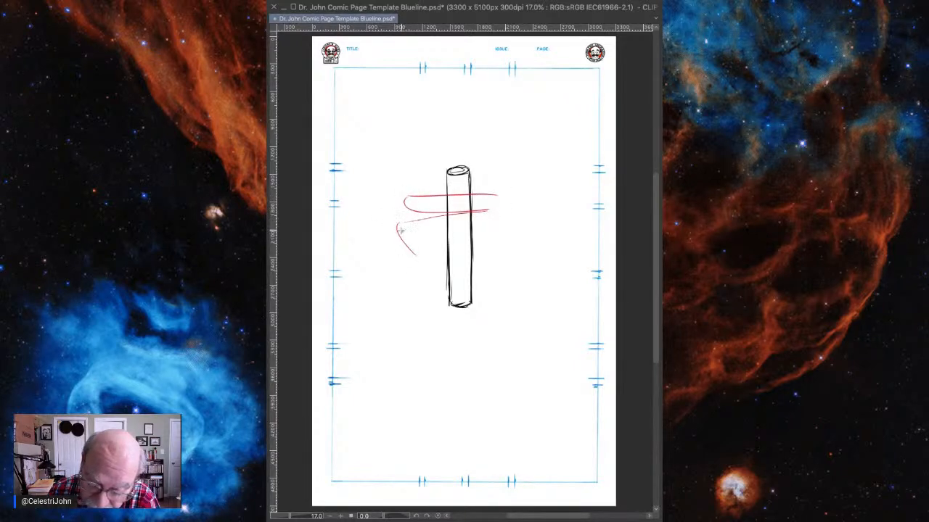
pyautogui.moveTo(404, 203)
pyautogui.mouseDown()
pyautogui.moveTo(400, 244)
pyautogui.moveTo(435, 259)
pyautogui.moveTo(495, 257)
pyautogui.mouseUp()
pyautogui.moveTo(430, 264); pyautogui.dragTo(496, 258)
pyautogui.moveTo(430, 197)
pyautogui.mouseDown()
pyautogui.moveTo(497, 196)
pyautogui.moveTo(509, 161)
pyautogui.moveTo(523, 156)
pyautogui.moveTo(529, 204)
pyautogui.moveTo(550, 216)
pyautogui.mouseUp()
pyautogui.moveTo(483, 262)
pyautogui.mouseDown()
pyautogui.moveTo(542, 277)
pyautogui.moveTo(519, 250)
pyautogui.mouseUp()
pyautogui.moveTo(534, 201); pyautogui.dragTo(564, 236)
pyautogui.moveTo(557, 225); pyautogui.dragTo(570, 238)
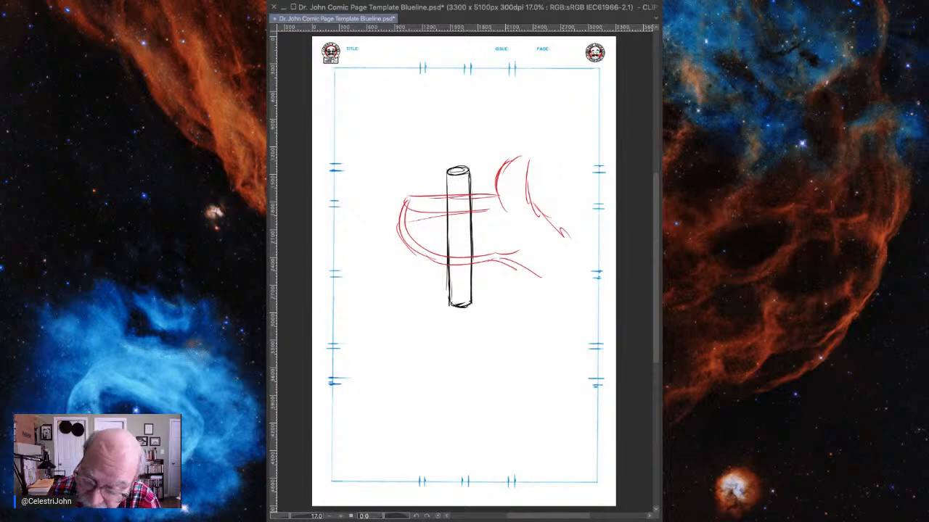
pyautogui.press('Delete')
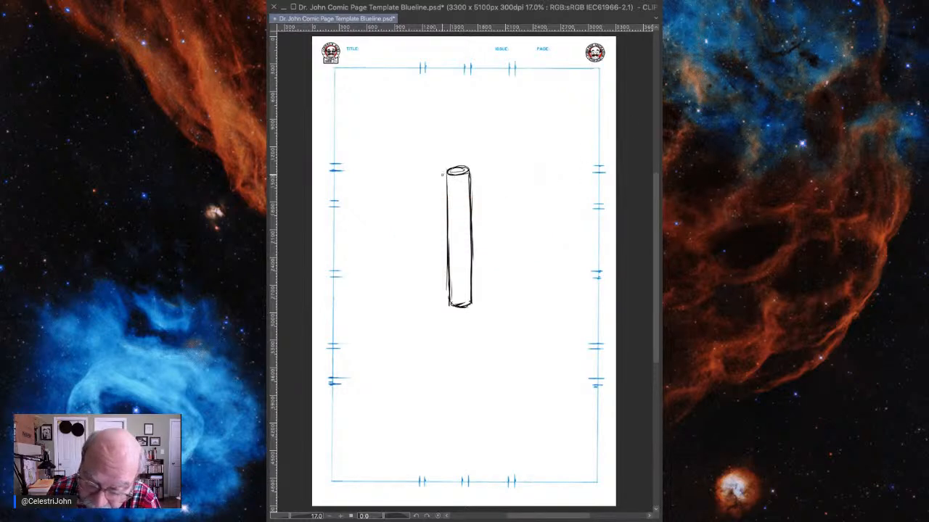
# Block in a rounded fist around the cylinder in red, with the thumb crossing it and the wrist lines trailing away
pyautogui.moveTo(443, 175); pyautogui.dragTo(496, 196)
pyautogui.moveTo(444, 180)
pyautogui.mouseDown()
pyautogui.moveTo(443, 208)
pyautogui.moveTo(489, 215)
pyautogui.mouseUp()
pyautogui.moveTo(480, 181)
pyautogui.mouseDown()
pyautogui.moveTo(415, 200)
pyautogui.moveTo(416, 236)
pyautogui.moveTo(436, 268)
pyautogui.moveTo(484, 262)
pyautogui.moveTo(494, 213)
pyautogui.mouseUp()
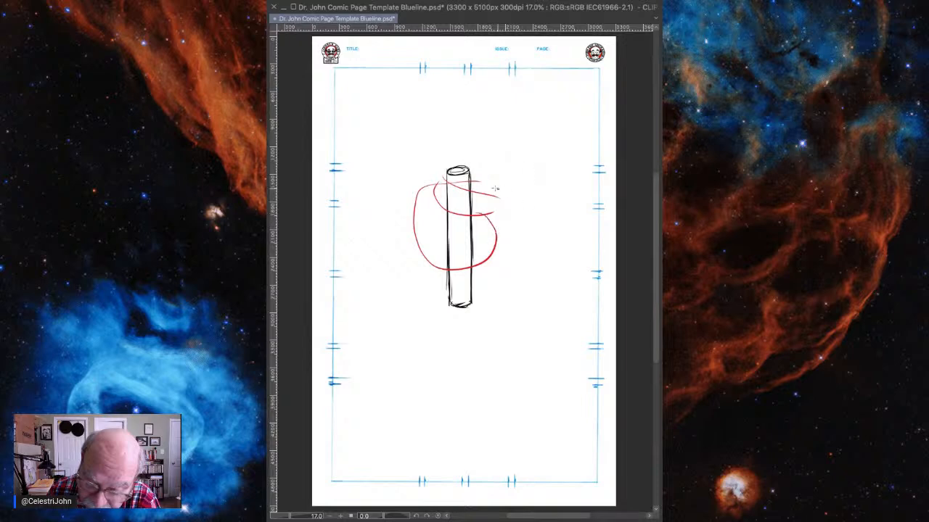
pyautogui.moveTo(426, 205); pyautogui.dragTo(542, 215)
pyautogui.moveTo(486, 264); pyautogui.dragTo(527, 259)
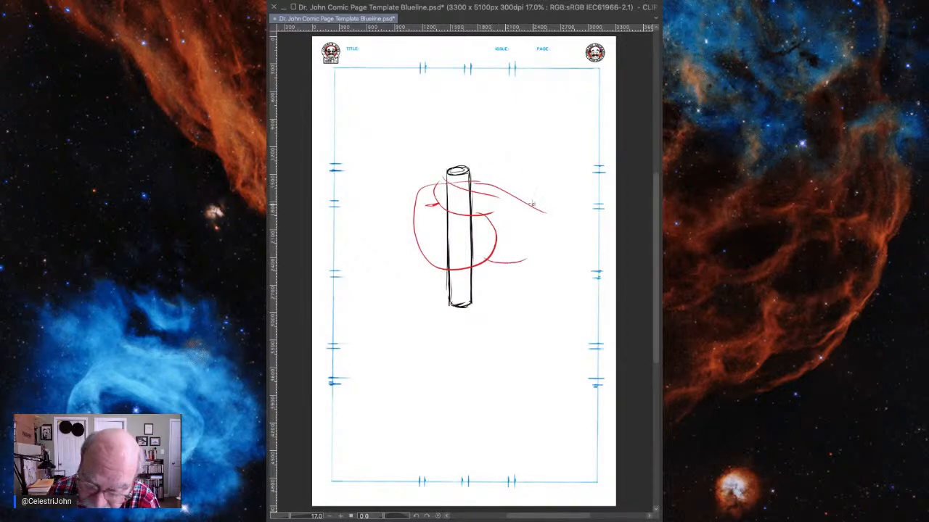
pyautogui.moveTo(530, 203); pyautogui.dragTo(555, 212)
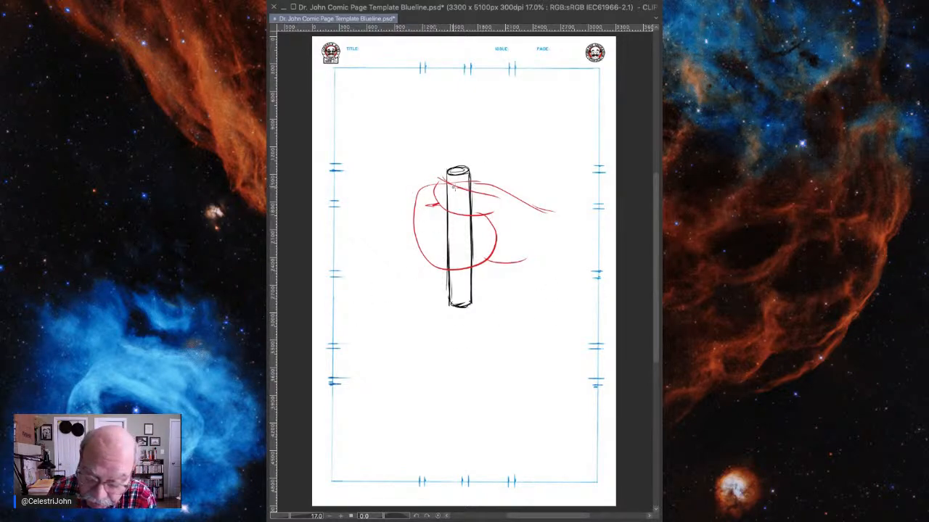
# Build up the red index finger and thumb wrapping across the upper part of the cylinder
pyautogui.moveTo(442, 179)
pyautogui.mouseDown()
pyautogui.moveTo(489, 195)
pyautogui.moveTo(471, 215)
pyautogui.moveTo(505, 227)
pyautogui.moveTo(474, 185)
pyautogui.moveTo(434, 191)
pyautogui.mouseUp()
pyautogui.moveTo(424, 193)
pyautogui.mouseDown()
pyautogui.moveTo(433, 216)
pyautogui.moveTo(469, 216)
pyautogui.mouseUp()
pyautogui.moveTo(424, 200)
pyautogui.mouseDown()
pyautogui.moveTo(444, 218)
pyautogui.moveTo(501, 222)
pyautogui.mouseUp()
pyautogui.moveTo(489, 220); pyautogui.dragTo(511, 217)
pyautogui.moveTo(429, 196); pyautogui.dragTo(468, 182)
pyautogui.moveTo(454, 183); pyautogui.dragTo(503, 201)
pyautogui.moveTo(422, 200)
pyautogui.mouseDown()
pyautogui.moveTo(493, 220)
pyautogui.moveTo(475, 183)
pyautogui.moveTo(505, 200)
pyautogui.mouseUp()
pyautogui.moveTo(425, 217); pyautogui.dragTo(480, 213)
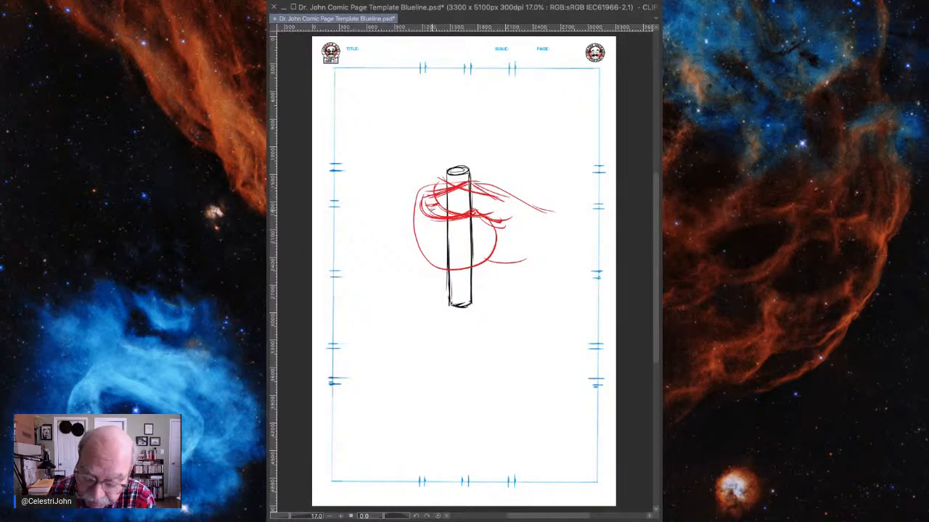
pyautogui.moveTo(440, 186)
pyautogui.mouseDown()
pyautogui.moveTo(413, 202)
pyautogui.moveTo(437, 224)
pyautogui.moveTo(468, 228)
pyautogui.moveTo(413, 224)
pyautogui.moveTo(452, 249)
pyautogui.moveTo(472, 244)
pyautogui.moveTo(422, 264)
pyautogui.moveTo(448, 270)
pyautogui.moveTo(498, 218)
pyautogui.mouseUp()
# Extend the back of the hand and the underside of the wrist in red, sloping away from the fist
pyautogui.moveTo(477, 185)
pyautogui.mouseDown()
pyautogui.moveTo(502, 193)
pyautogui.moveTo(565, 258)
pyautogui.mouseUp()
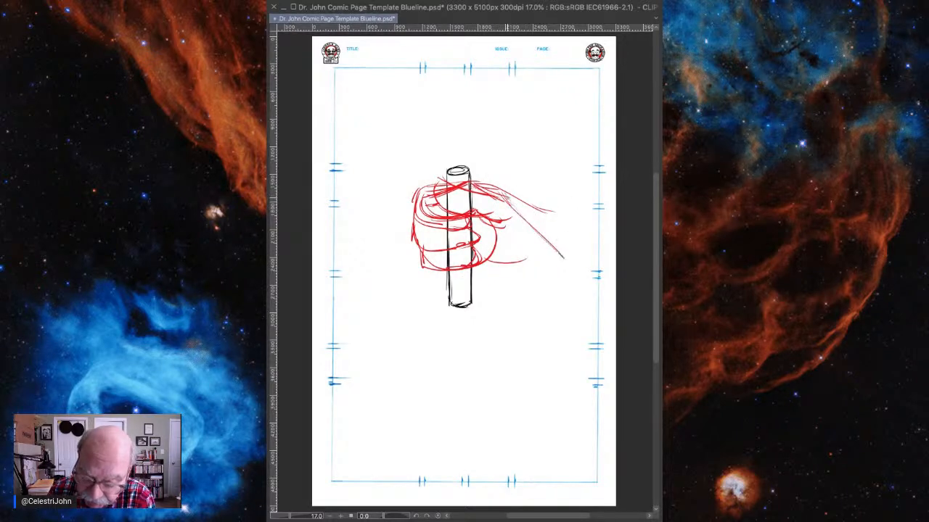
pyautogui.moveTo(503, 193); pyautogui.dragTo(575, 261)
pyautogui.moveTo(492, 262); pyautogui.dragTo(524, 348)
pyautogui.moveTo(414, 238); pyautogui.dragTo(454, 253)
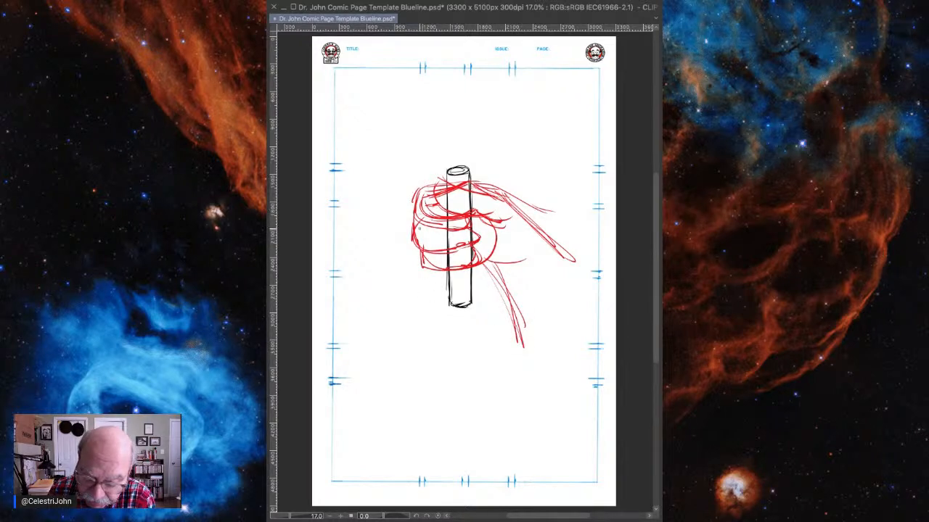
# Define the lower curled fingers and the heel of the palm in red around the cylinder
pyautogui.moveTo(417, 224); pyautogui.dragTo(450, 230)
pyautogui.moveTo(429, 271)
pyautogui.mouseDown()
pyautogui.moveTo(445, 284)
pyautogui.moveTo(465, 275)
pyautogui.mouseUp()
pyautogui.moveTo(424, 273)
pyautogui.mouseDown()
pyautogui.moveTo(444, 288)
pyautogui.moveTo(475, 281)
pyautogui.mouseUp()
pyautogui.moveTo(473, 269)
pyautogui.mouseDown()
pyautogui.moveTo(468, 285)
pyautogui.moveTo(487, 262)
pyautogui.mouseUp()
pyautogui.moveTo(479, 272)
pyautogui.mouseDown()
pyautogui.moveTo(497, 253)
pyautogui.moveTo(486, 273)
pyautogui.mouseUp()
pyautogui.moveTo(483, 273); pyautogui.dragTo(492, 260)
pyautogui.moveTo(427, 206)
pyautogui.mouseDown()
pyautogui.moveTo(440, 198)
pyautogui.moveTo(408, 221)
pyautogui.mouseUp()
pyautogui.moveTo(417, 226)
pyautogui.mouseDown()
pyautogui.moveTo(471, 222)
pyautogui.moveTo(413, 242)
pyautogui.moveTo(467, 250)
pyautogui.moveTo(442, 288)
pyautogui.moveTo(468, 285)
pyautogui.mouseUp()
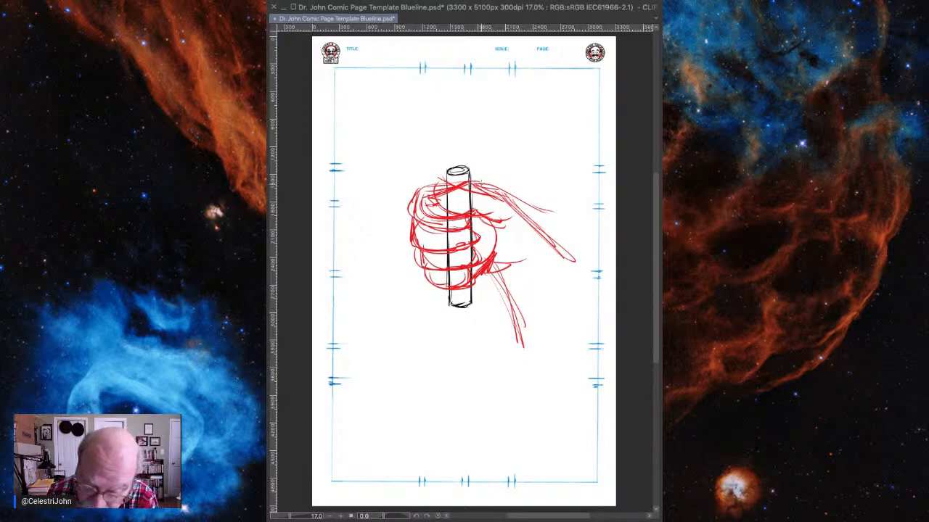
# Redraw the thumb, knuckles and upper curled fingers in blue over the red rough
pyautogui.moveTo(439, 196)
pyautogui.mouseDown()
pyautogui.moveTo(481, 175)
pyautogui.moveTo(517, 204)
pyautogui.mouseUp()
pyautogui.moveTo(481, 177)
pyautogui.mouseDown()
pyautogui.moveTo(517, 204)
pyautogui.moveTo(430, 199)
pyautogui.moveTo(479, 213)
pyautogui.moveTo(435, 215)
pyautogui.moveTo(484, 223)
pyautogui.moveTo(510, 241)
pyautogui.mouseUp()
pyautogui.moveTo(433, 189)
pyautogui.mouseDown()
pyautogui.moveTo(447, 192)
pyautogui.moveTo(416, 181)
pyautogui.mouseUp()
pyautogui.moveTo(414, 186); pyautogui.dragTo(410, 216)
pyautogui.moveTo(412, 207)
pyautogui.mouseDown()
pyautogui.moveTo(431, 224)
pyautogui.moveTo(460, 219)
pyautogui.moveTo(420, 239)
pyautogui.moveTo(456, 254)
pyautogui.moveTo(474, 241)
pyautogui.mouseUp()
pyautogui.moveTo(449, 253); pyautogui.dragTo(469, 248)
pyautogui.moveTo(474, 241); pyautogui.dragTo(479, 247)
pyautogui.moveTo(422, 263)
pyautogui.mouseDown()
pyautogui.moveTo(465, 271)
pyautogui.moveTo(478, 253)
pyautogui.mouseUp()
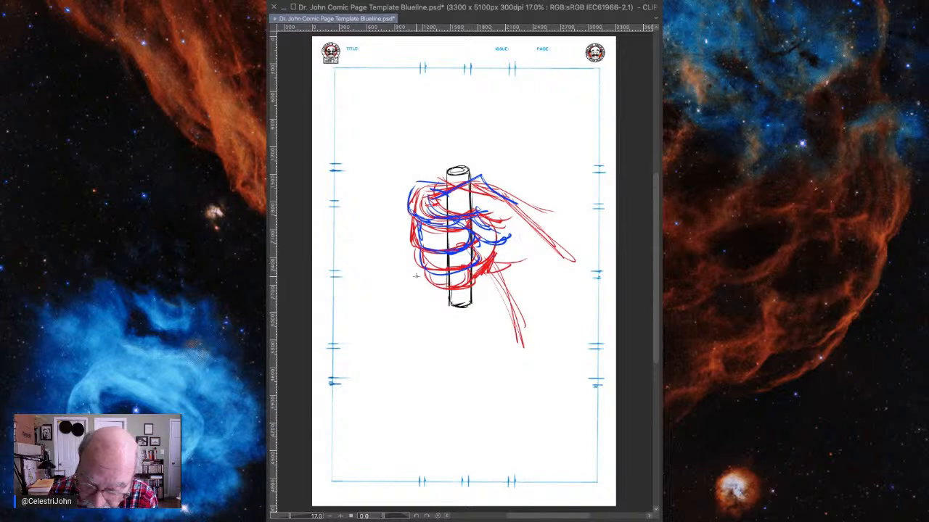
# Add the extended little finger, palm heel and forearm lines in blue, and remove the red rough from view
pyautogui.moveTo(422, 293); pyautogui.dragTo(443, 282)
pyautogui.moveTo(422, 275)
pyautogui.mouseDown()
pyautogui.moveTo(440, 278)
pyautogui.moveTo(406, 278)
pyautogui.moveTo(459, 282)
pyautogui.mouseUp()
pyautogui.moveTo(497, 260); pyautogui.dragTo(477, 278)
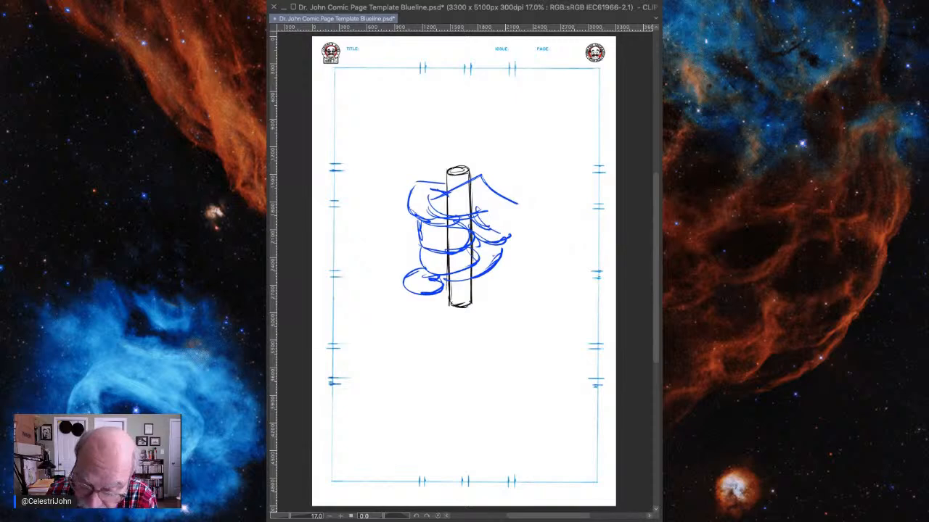
pyautogui.moveTo(518, 201); pyautogui.dragTo(575, 250)
pyautogui.moveTo(495, 262); pyautogui.dragTo(543, 298)
pyautogui.moveTo(495, 267); pyautogui.dragTo(542, 300)
# Reinforce the blue contours of the fingers, palm and back of the hand, and clear the blue drawing
pyautogui.moveTo(431, 196)
pyautogui.mouseDown()
pyautogui.moveTo(462, 216)
pyautogui.moveTo(481, 213)
pyautogui.moveTo(447, 195)
pyautogui.moveTo(411, 217)
pyautogui.mouseUp()
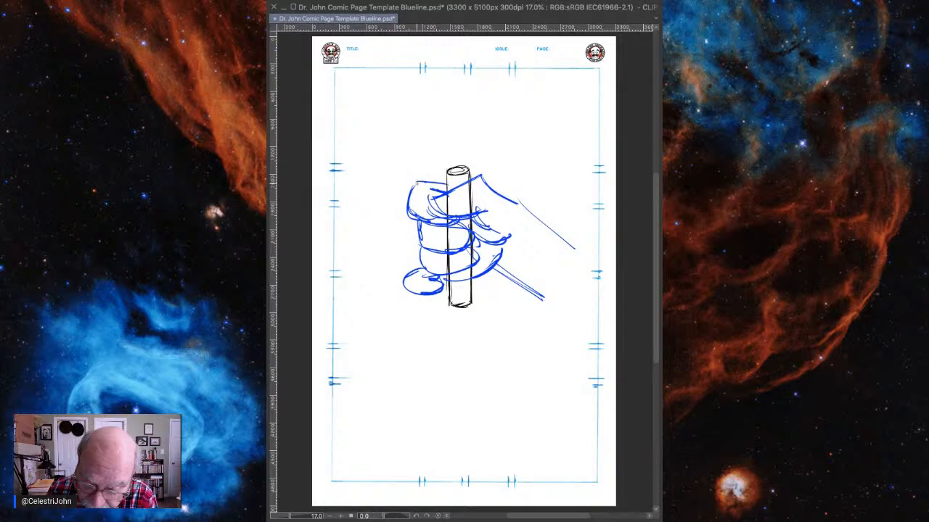
pyautogui.moveTo(420, 180); pyautogui.dragTo(407, 215)
pyautogui.moveTo(451, 253)
pyautogui.mouseDown()
pyautogui.moveTo(471, 250)
pyautogui.moveTo(422, 248)
pyautogui.moveTo(435, 252)
pyautogui.mouseUp()
pyautogui.moveTo(418, 220)
pyautogui.mouseDown()
pyautogui.moveTo(435, 251)
pyautogui.moveTo(428, 269)
pyautogui.moveTo(468, 268)
pyautogui.mouseUp()
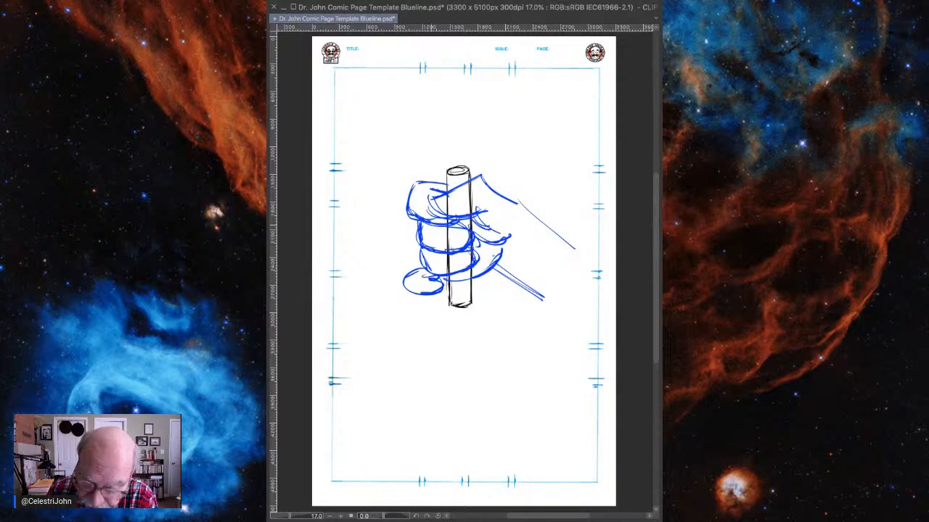
pyautogui.moveTo(419, 227); pyautogui.dragTo(457, 222)
pyautogui.moveTo(423, 250)
pyautogui.mouseDown()
pyautogui.moveTo(436, 270)
pyautogui.moveTo(404, 274)
pyautogui.moveTo(417, 299)
pyautogui.moveTo(437, 280)
pyautogui.moveTo(506, 256)
pyautogui.mouseUp()
pyautogui.moveTo(437, 212)
pyautogui.mouseDown()
pyautogui.moveTo(486, 211)
pyautogui.moveTo(484, 237)
pyautogui.moveTo(516, 240)
pyautogui.mouseUp()
pyautogui.moveTo(516, 202); pyautogui.dragTo(574, 250)
pyautogui.moveTo(433, 185)
pyautogui.mouseDown()
pyautogui.moveTo(507, 196)
pyautogui.moveTo(521, 207)
pyautogui.mouseUp()
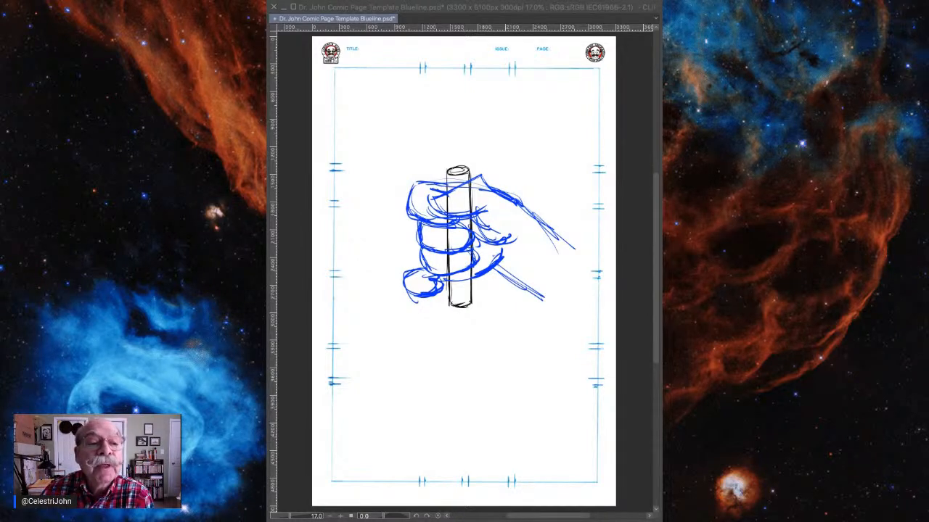
pyautogui.click(385, 9)
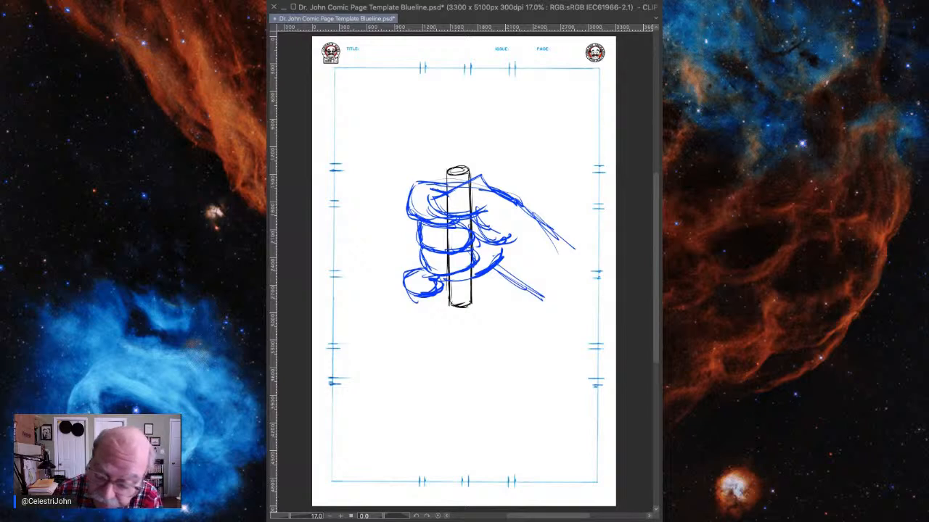
pyautogui.press('Delete')
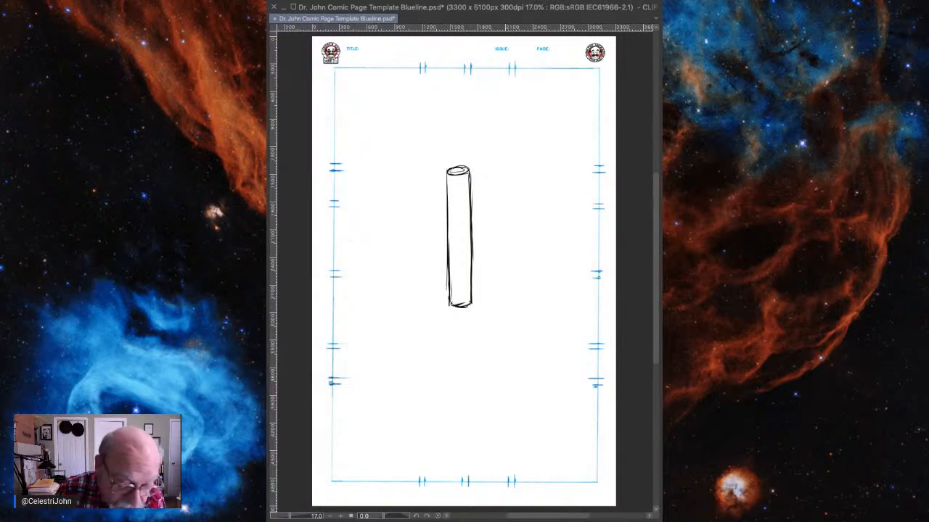
# Sketch a wide sword crossguard in black across the upper end of the cylinder, with upturned ends
pyautogui.moveTo(409, 125)
pyautogui.mouseDown()
pyautogui.moveTo(412, 161)
pyautogui.moveTo(493, 165)
pyautogui.mouseUp()
pyautogui.moveTo(411, 173)
pyautogui.mouseDown()
pyautogui.moveTo(505, 173)
pyautogui.moveTo(513, 166)
pyautogui.moveTo(508, 129)
pyautogui.mouseUp()
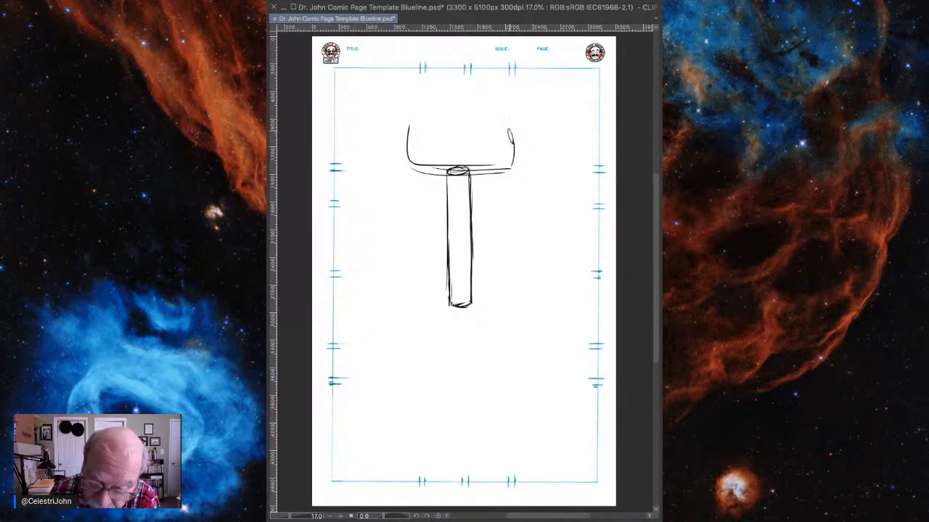
pyautogui.moveTo(408, 133)
pyautogui.mouseDown()
pyautogui.moveTo(431, 119)
pyautogui.moveTo(426, 141)
pyautogui.moveTo(492, 142)
pyautogui.mouseUp()
pyautogui.moveTo(488, 120)
pyautogui.mouseDown()
pyautogui.moveTo(484, 144)
pyautogui.moveTo(516, 162)
pyautogui.mouseUp()
# Add rough black vertical lines rising from the crossguard for the base of the blade
pyautogui.moveTo(448, 95)
pyautogui.mouseDown()
pyautogui.moveTo(447, 158)
pyautogui.moveTo(436, 155)
pyautogui.mouseUp()
pyautogui.moveTo(477, 78); pyautogui.dragTo(478, 144)
pyautogui.moveTo(432, 83); pyautogui.dragTo(437, 143)
pyautogui.moveTo(433, 88); pyautogui.dragTo(431, 144)
pyautogui.moveTo(423, 109); pyautogui.dragTo(424, 173)
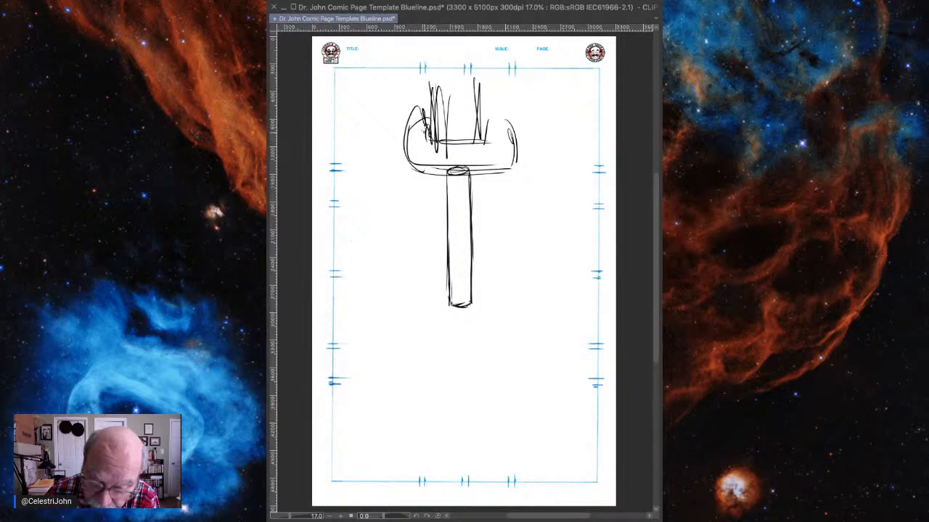
# Strengthen the crossguard in black with pointed upturned tips and a heavier lower edge
pyautogui.moveTo(431, 133)
pyautogui.mouseDown()
pyautogui.moveTo(406, 106)
pyautogui.moveTo(408, 167)
pyautogui.mouseUp()
pyautogui.moveTo(411, 120)
pyautogui.mouseDown()
pyautogui.moveTo(468, 144)
pyautogui.moveTo(513, 137)
pyautogui.mouseUp()
pyautogui.moveTo(492, 143)
pyautogui.mouseDown()
pyautogui.moveTo(509, 110)
pyautogui.moveTo(522, 164)
pyautogui.mouseUp()
pyautogui.moveTo(519, 165); pyautogui.dragTo(478, 169)
pyautogui.moveTo(402, 165)
pyautogui.mouseDown()
pyautogui.moveTo(510, 172)
pyautogui.moveTo(460, 173)
pyautogui.mouseUp()
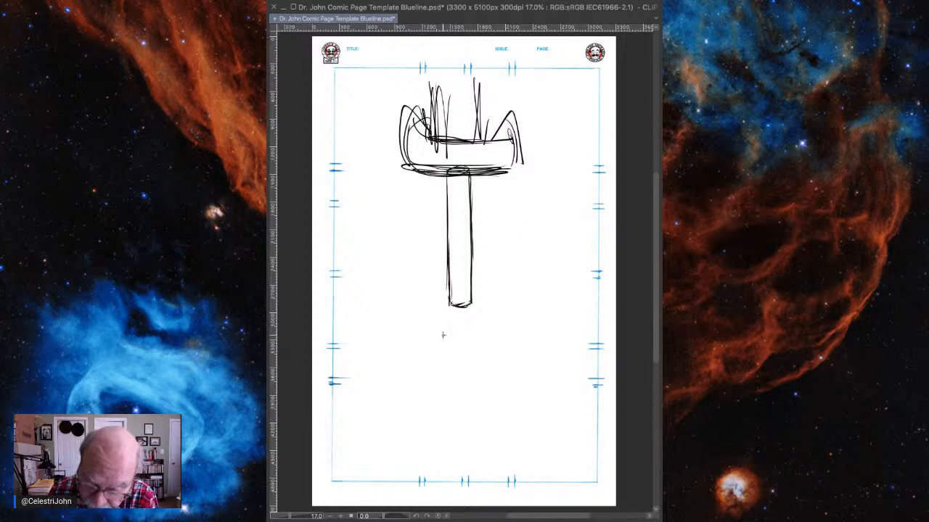
# Draw a round black pommel at the lower end of the sword handle
pyautogui.moveTo(451, 308)
pyautogui.mouseDown()
pyautogui.moveTo(445, 336)
pyautogui.moveTo(478, 338)
pyautogui.moveTo(483, 304)
pyautogui.moveTo(486, 325)
pyautogui.moveTo(475, 312)
pyautogui.moveTo(445, 333)
pyautogui.moveTo(473, 338)
pyautogui.mouseUp()
pyautogui.moveTo(462, 306); pyautogui.dragTo(467, 302)
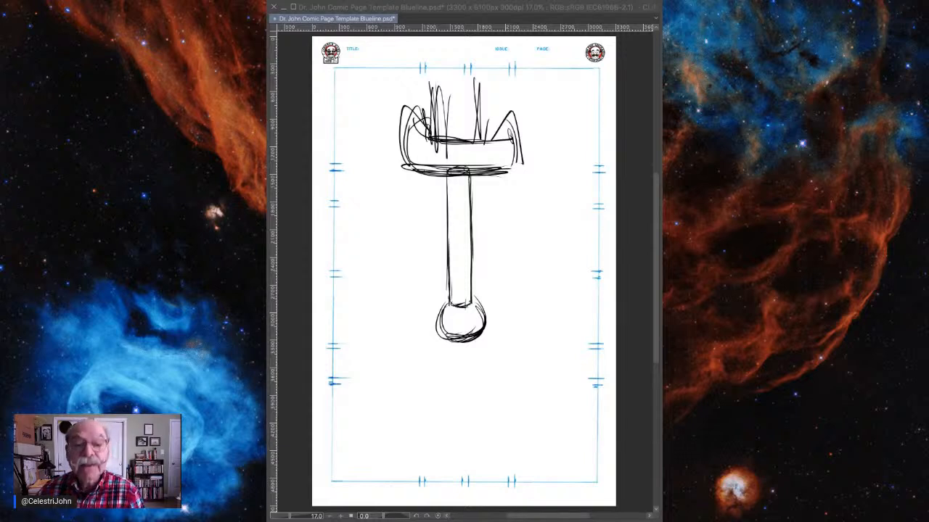
pyautogui.click(424, 10)
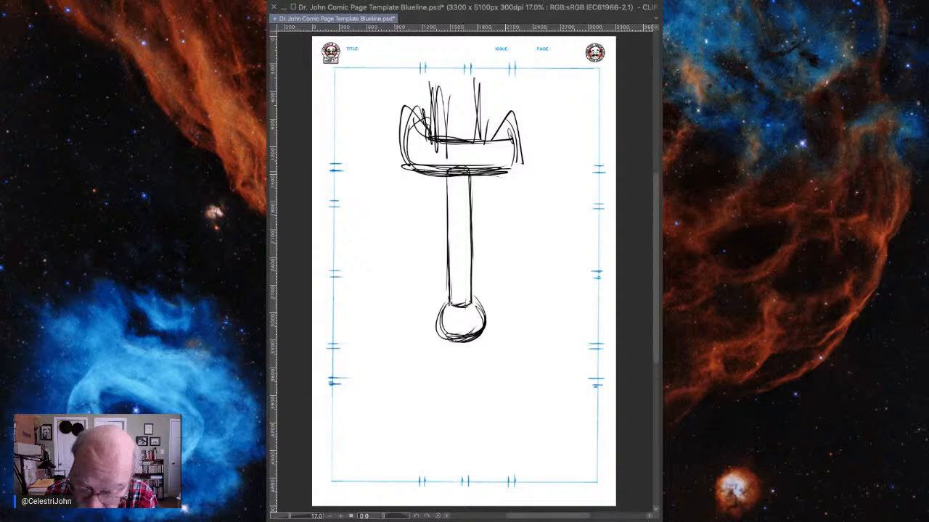
# Begin the gripping hand in red beneath the crossguard, with its upper edge, thumb and back-of-hand line
pyautogui.moveTo(468, 169)
pyautogui.mouseDown()
pyautogui.moveTo(420, 179)
pyautogui.moveTo(431, 192)
pyautogui.mouseUp()
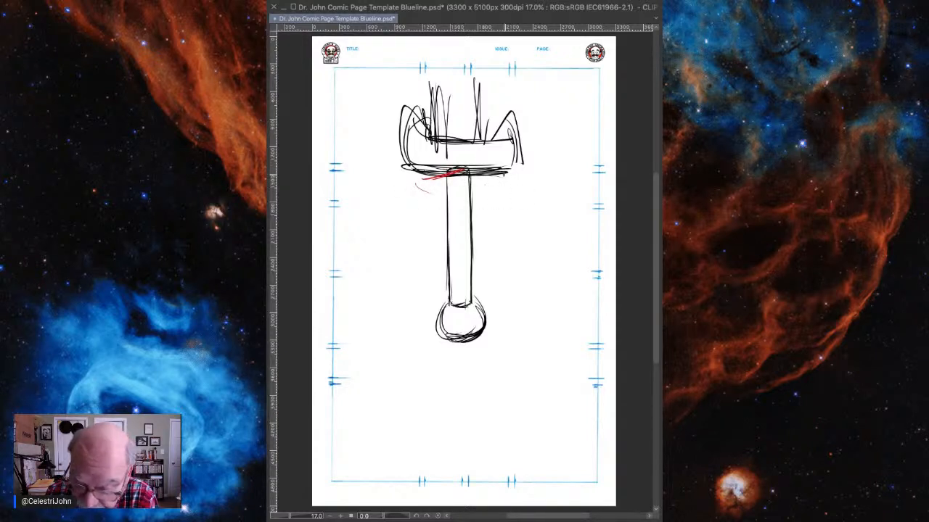
pyautogui.moveTo(443, 177)
pyautogui.mouseDown()
pyautogui.moveTo(485, 168)
pyautogui.moveTo(510, 194)
pyautogui.mouseUp()
pyautogui.moveTo(439, 172)
pyautogui.mouseDown()
pyautogui.moveTo(411, 205)
pyautogui.moveTo(419, 218)
pyautogui.moveTo(452, 185)
pyautogui.moveTo(444, 217)
pyautogui.mouseUp()
pyautogui.moveTo(451, 186)
pyautogui.mouseDown()
pyautogui.moveTo(460, 206)
pyautogui.moveTo(495, 219)
pyautogui.mouseUp()
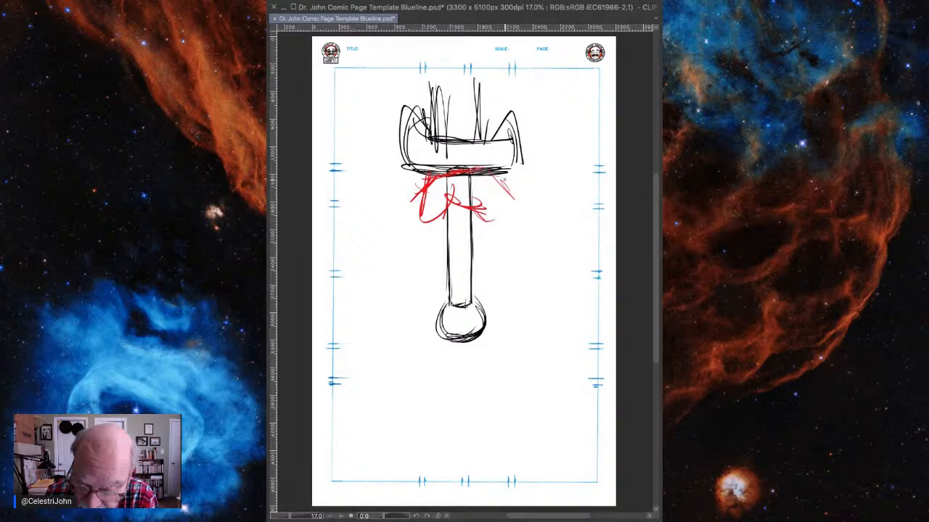
pyautogui.moveTo(497, 172); pyautogui.dragTo(513, 196)
pyautogui.moveTo(501, 178); pyautogui.dragTo(514, 194)
# Sketch the curled index finger in red beside the handle and strengthen the thumb and back of the hand
pyautogui.moveTo(431, 171)
pyautogui.mouseDown()
pyautogui.moveTo(451, 168)
pyautogui.moveTo(425, 220)
pyautogui.mouseUp()
pyautogui.moveTo(454, 184)
pyautogui.mouseDown()
pyautogui.moveTo(446, 214)
pyautogui.moveTo(486, 211)
pyautogui.mouseUp()
pyautogui.moveTo(498, 176); pyautogui.dragTo(516, 204)
pyautogui.moveTo(419, 171)
pyautogui.mouseDown()
pyautogui.moveTo(415, 203)
pyautogui.moveTo(397, 200)
pyautogui.moveTo(393, 191)
pyautogui.moveTo(430, 213)
pyautogui.moveTo(417, 185)
pyautogui.mouseUp()
pyautogui.moveTo(412, 172)
pyautogui.mouseDown()
pyautogui.moveTo(402, 189)
pyautogui.moveTo(408, 214)
pyautogui.mouseUp()
pyautogui.moveTo(439, 221)
pyautogui.mouseDown()
pyautogui.moveTo(487, 216)
pyautogui.moveTo(463, 200)
pyautogui.moveTo(441, 222)
pyautogui.moveTo(406, 230)
pyautogui.mouseUp()
pyautogui.moveTo(454, 207)
pyautogui.mouseDown()
pyautogui.moveTo(448, 226)
pyautogui.moveTo(431, 232)
pyautogui.mouseUp()
# Sketch the middle, ring and little fingers in red, wrapping around the handle down towards the pommel
pyautogui.moveTo(425, 219)
pyautogui.mouseDown()
pyautogui.moveTo(414, 248)
pyautogui.moveTo(454, 255)
pyautogui.mouseUp()
pyautogui.moveTo(455, 214)
pyautogui.mouseDown()
pyautogui.moveTo(474, 225)
pyautogui.moveTo(432, 251)
pyautogui.mouseUp()
pyautogui.moveTo(423, 254)
pyautogui.mouseDown()
pyautogui.moveTo(460, 245)
pyautogui.moveTo(430, 272)
pyautogui.moveTo(471, 261)
pyautogui.mouseUp()
pyautogui.moveTo(468, 246)
pyautogui.mouseDown()
pyautogui.moveTo(483, 257)
pyautogui.moveTo(444, 270)
pyautogui.mouseUp()
pyautogui.moveTo(448, 270)
pyautogui.mouseDown()
pyautogui.moveTo(444, 290)
pyautogui.moveTo(434, 283)
pyautogui.moveTo(444, 292)
pyautogui.moveTo(477, 287)
pyautogui.mouseUp()
pyautogui.moveTo(476, 271); pyautogui.dragTo(470, 285)
pyautogui.moveTo(431, 258); pyautogui.dragTo(438, 279)
pyautogui.moveTo(439, 273); pyautogui.dragTo(495, 268)
# Extend the back-of-hand line in red and darken the contours of the index and middle fingers
pyautogui.moveTo(491, 180)
pyautogui.mouseDown()
pyautogui.moveTo(537, 238)
pyautogui.moveTo(547, 233)
pyautogui.mouseUp()
pyautogui.moveTo(416, 216); pyautogui.dragTo(423, 248)
pyautogui.moveTo(419, 250)
pyautogui.mouseDown()
pyautogui.moveTo(476, 238)
pyautogui.moveTo(470, 248)
pyautogui.mouseUp()
pyautogui.moveTo(470, 216); pyautogui.dragTo(473, 244)
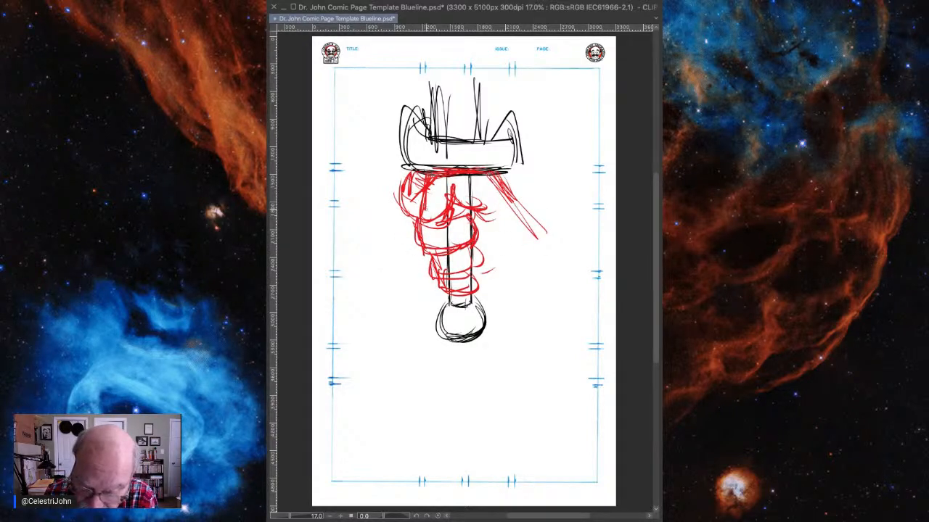
pyautogui.moveTo(423, 192)
pyautogui.mouseDown()
pyautogui.moveTo(409, 203)
pyautogui.moveTo(418, 216)
pyautogui.mouseUp()
pyautogui.moveTo(455, 196); pyautogui.dragTo(449, 215)
pyautogui.moveTo(404, 179); pyautogui.dragTo(404, 213)
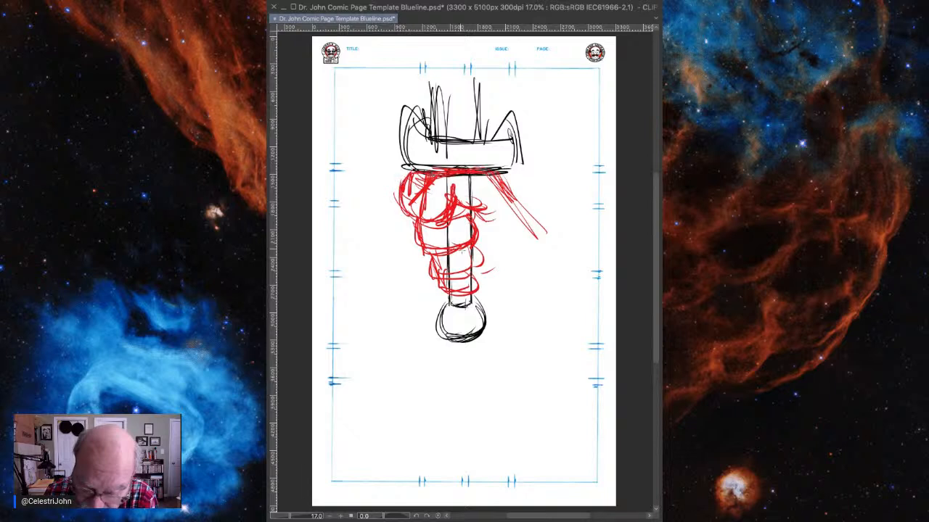
# Reinforce the ring and little fingers in red, and add the palm heel and a crease
pyautogui.moveTo(429, 249)
pyautogui.mouseDown()
pyautogui.moveTo(436, 261)
pyautogui.moveTo(476, 267)
pyautogui.mouseUp()
pyautogui.moveTo(438, 270)
pyautogui.mouseDown()
pyautogui.moveTo(469, 273)
pyautogui.moveTo(461, 293)
pyautogui.moveTo(504, 267)
pyautogui.moveTo(475, 277)
pyautogui.mouseUp()
pyautogui.moveTo(523, 258); pyautogui.dragTo(477, 280)
pyautogui.moveTo(482, 225); pyautogui.dragTo(514, 241)
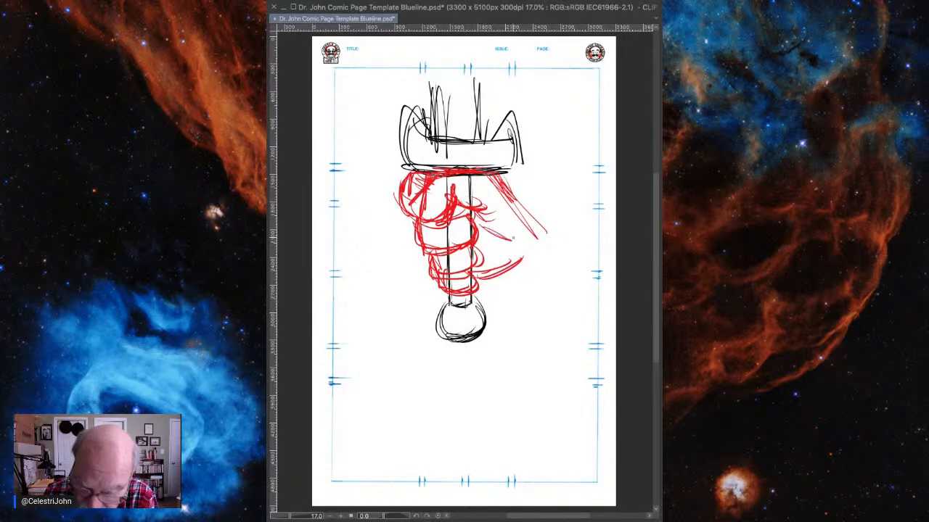
# Draw a flared glove cuff at the wrist in red, with the forearm lines extending from it
pyautogui.moveTo(521, 200); pyautogui.dragTo(578, 193)
pyautogui.moveTo(518, 215); pyautogui.dragTo(537, 303)
pyautogui.moveTo(536, 222)
pyautogui.mouseDown()
pyautogui.moveTo(548, 332)
pyautogui.moveTo(521, 259)
pyautogui.moveTo(544, 331)
pyautogui.mouseUp()
pyautogui.moveTo(484, 275); pyautogui.dragTo(529, 262)
pyautogui.moveTo(486, 278)
pyautogui.mouseDown()
pyautogui.moveTo(530, 272)
pyautogui.moveTo(537, 313)
pyautogui.mouseUp()
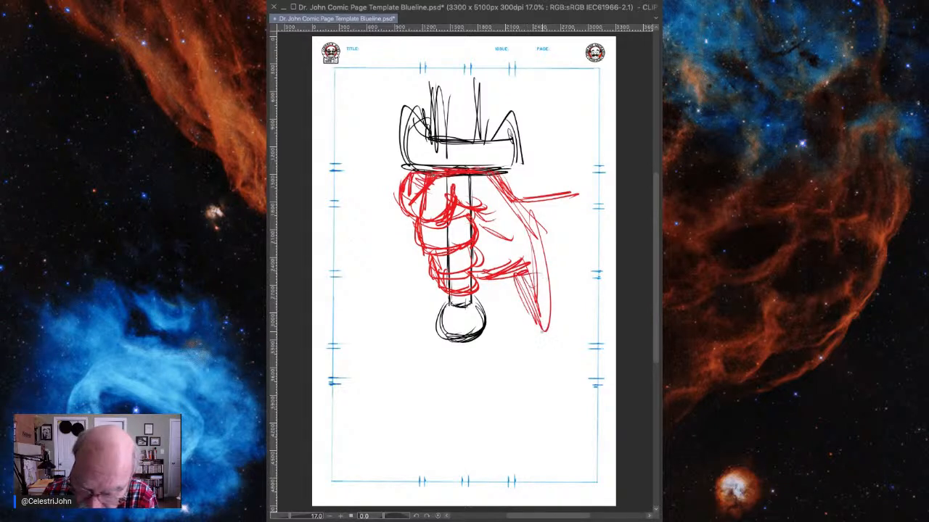
pyautogui.moveTo(530, 205); pyautogui.dragTo(545, 329)
pyautogui.moveTo(531, 211)
pyautogui.mouseDown()
pyautogui.moveTo(540, 319)
pyautogui.moveTo(596, 286)
pyautogui.mouseUp()
pyautogui.moveTo(552, 197); pyautogui.dragTo(590, 194)
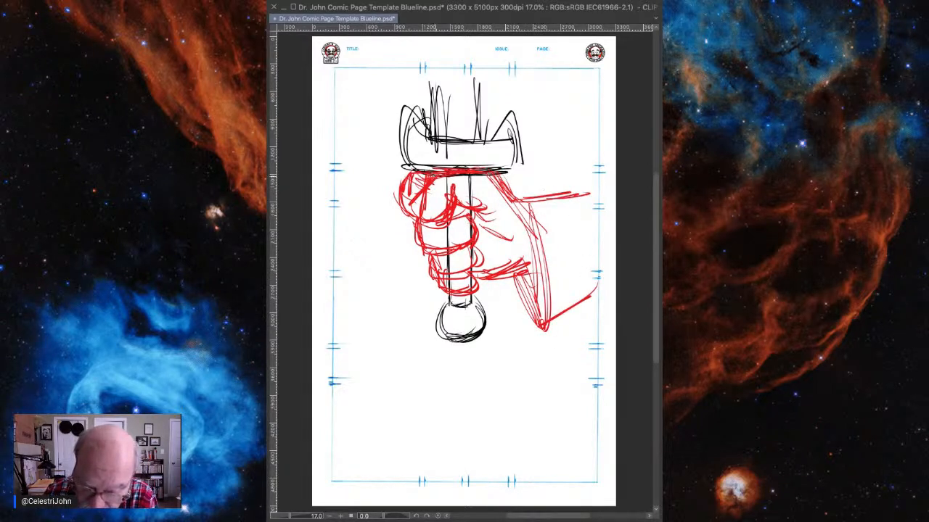
# Darken the thumb tip and the index finger contours in red where they meet around the handle
pyautogui.moveTo(432, 184); pyautogui.dragTo(415, 207)
pyautogui.moveTo(424, 198)
pyautogui.mouseDown()
pyautogui.moveTo(426, 218)
pyautogui.moveTo(446, 210)
pyautogui.mouseUp()
pyautogui.moveTo(463, 186); pyautogui.dragTo(454, 212)
pyautogui.moveTo(472, 184); pyautogui.dragTo(454, 213)
pyautogui.moveTo(450, 216); pyautogui.dragTo(436, 221)
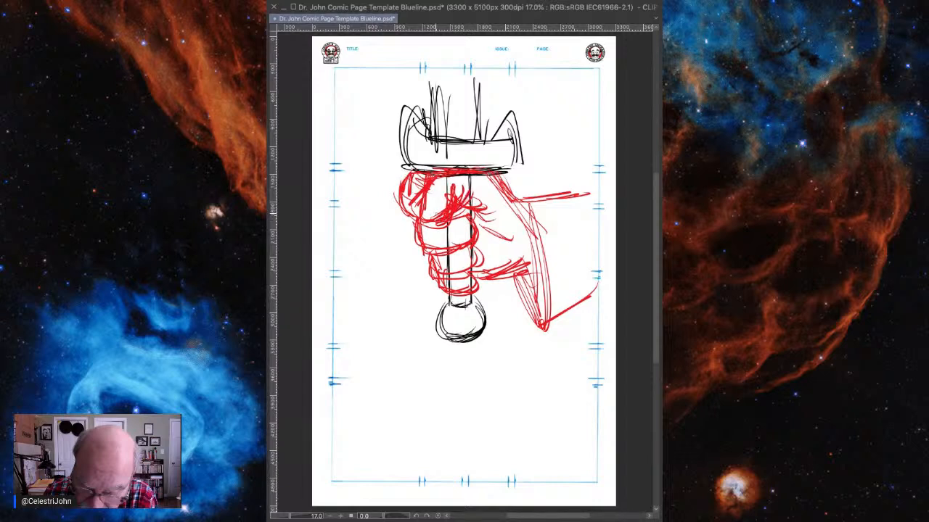
pyautogui.moveTo(435, 180)
pyautogui.mouseDown()
pyautogui.moveTo(413, 215)
pyautogui.moveTo(440, 223)
pyautogui.moveTo(416, 214)
pyautogui.mouseUp()
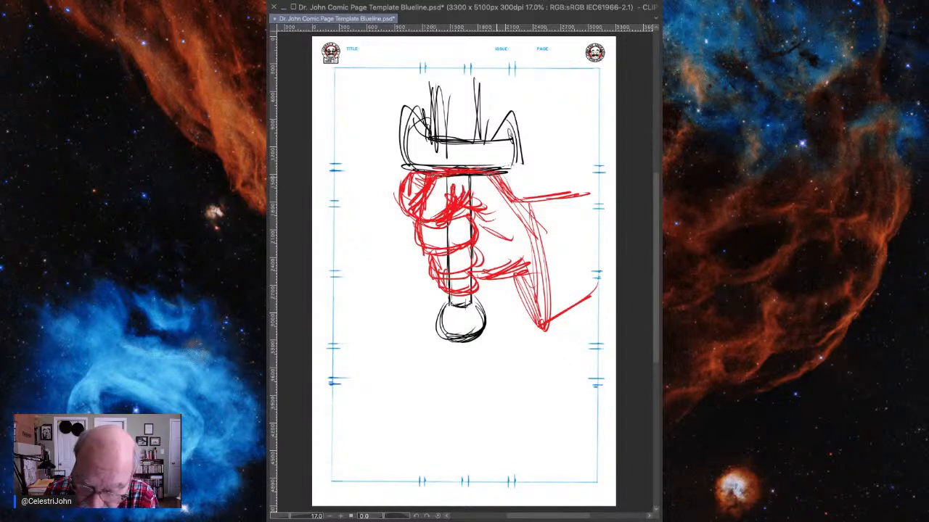
pyautogui.moveTo(408, 183); pyautogui.dragTo(407, 211)
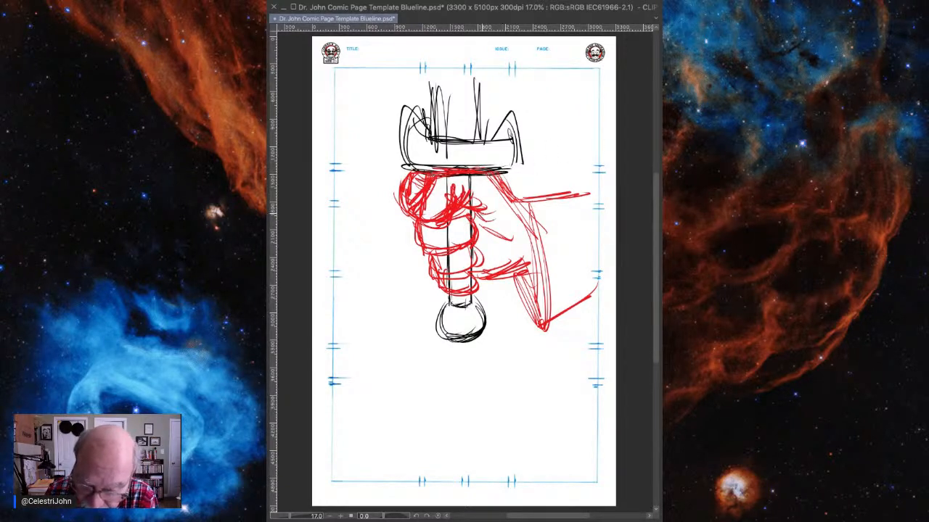
# Add creases to the back of the gloved hand and reinforce the curled finger contours in red
pyautogui.moveTo(499, 211)
pyautogui.mouseDown()
pyautogui.moveTo(468, 215)
pyautogui.moveTo(473, 237)
pyautogui.mouseUp()
pyautogui.moveTo(505, 182); pyautogui.dragTo(514, 193)
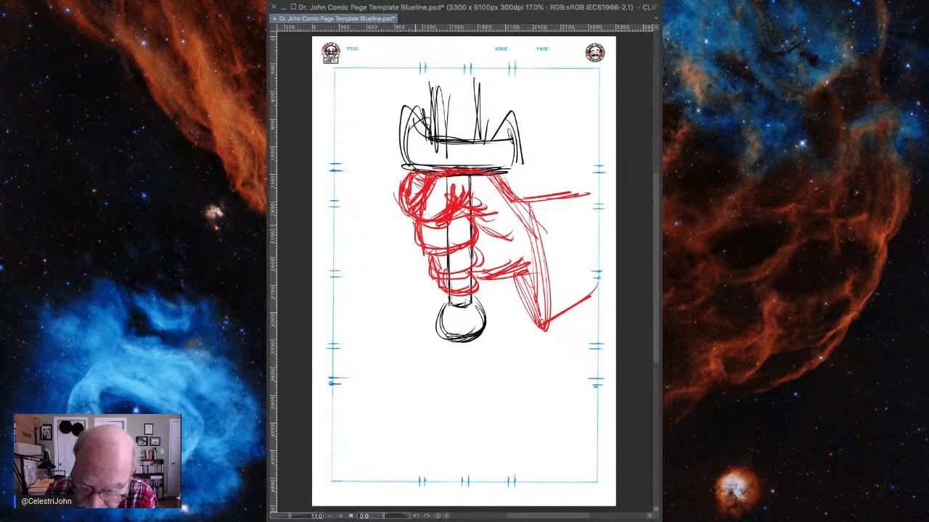
pyautogui.moveTo(416, 228); pyautogui.dragTo(441, 251)
pyautogui.moveTo(464, 216)
pyautogui.mouseDown()
pyautogui.moveTo(477, 219)
pyautogui.moveTo(459, 251)
pyautogui.mouseUp()
pyautogui.moveTo(436, 196); pyautogui.dragTo(422, 216)
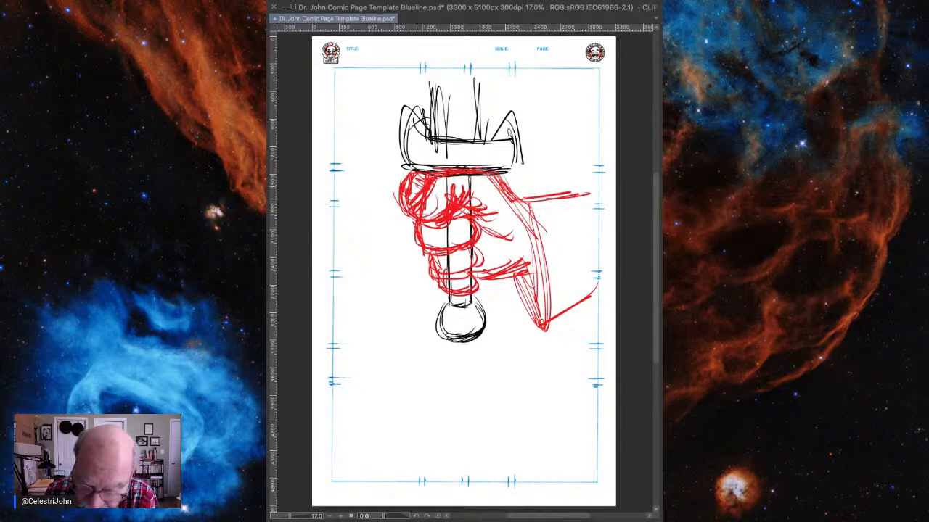
pyautogui.moveTo(425, 252)
pyautogui.mouseDown()
pyautogui.moveTo(435, 274)
pyautogui.moveTo(481, 250)
pyautogui.mouseUp()
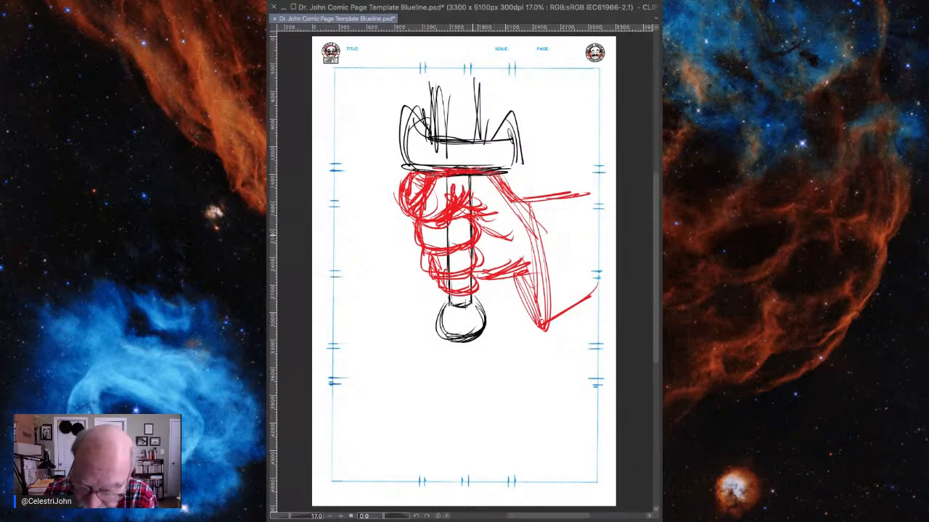
pyautogui.moveTo(433, 280); pyautogui.dragTo(479, 283)
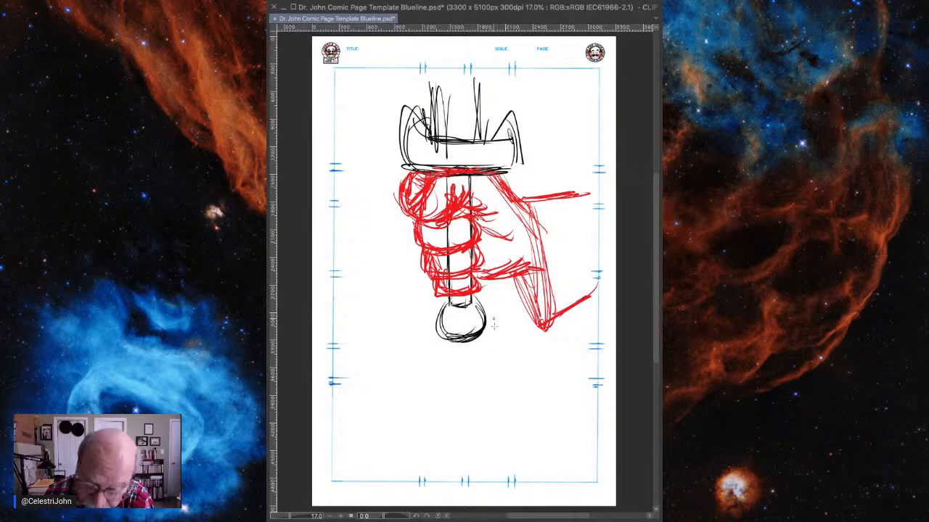
# Draw a curved contour line across the forearm in red and hatch shading inside the flared cuff
pyautogui.moveTo(556, 203); pyautogui.dragTo(581, 294)
pyautogui.moveTo(567, 222); pyautogui.dragTo(575, 277)
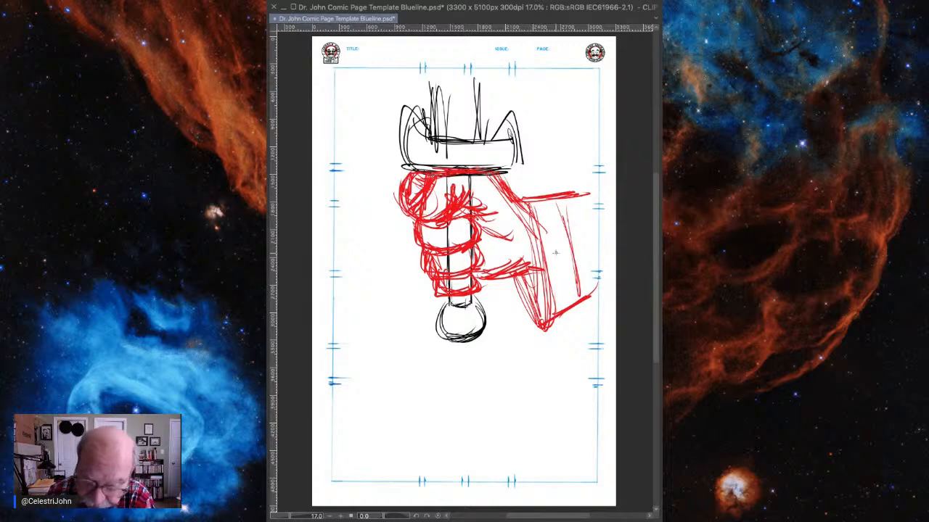
pyautogui.moveTo(529, 276); pyautogui.dragTo(552, 312)
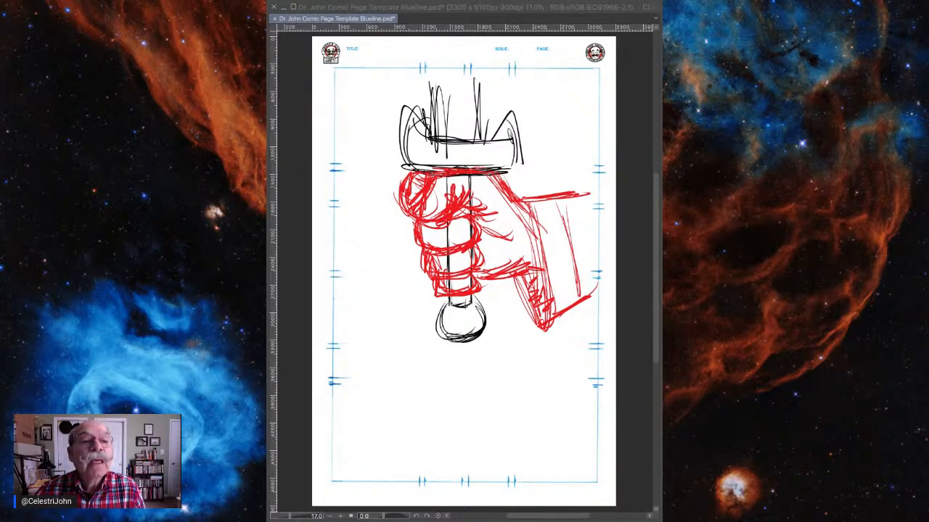
pyautogui.click(403, 10)
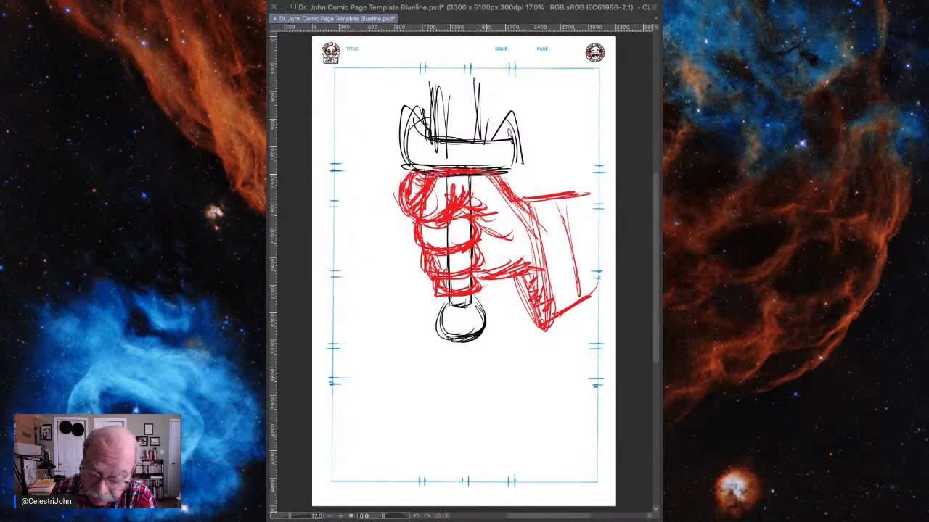
# Trace the fist's top edge and the slope to the wrist in blue, and clear the red hand sketch
pyautogui.moveTo(503, 176); pyautogui.dragTo(528, 206)
pyautogui.moveTo(423, 173); pyautogui.dragTo(498, 176)
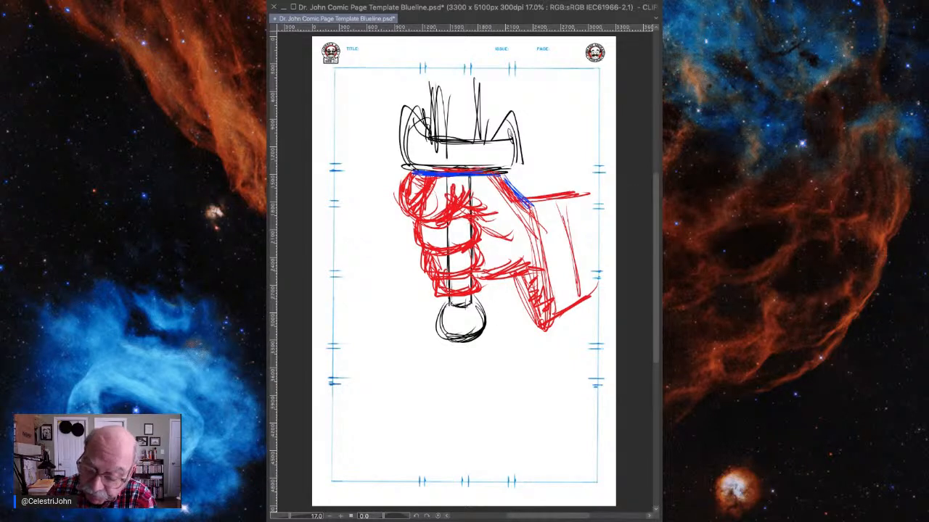
pyautogui.press('Delete')
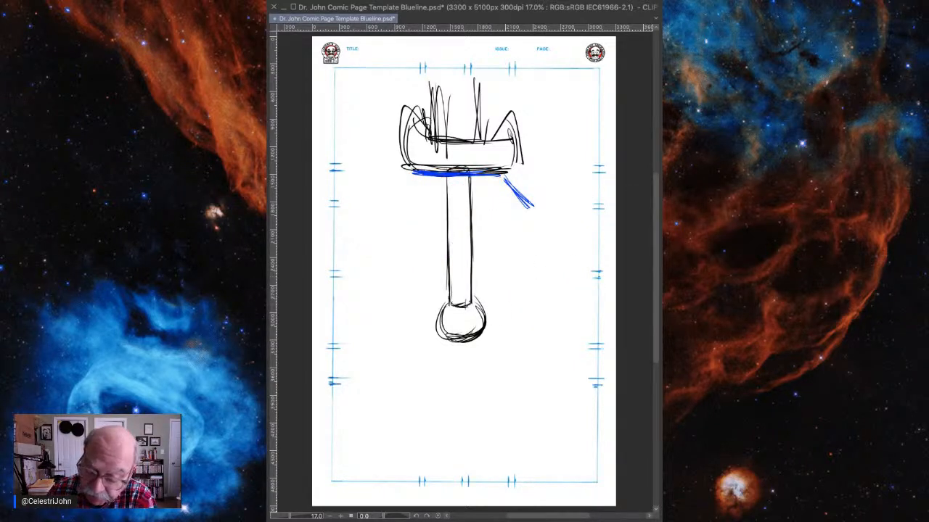
pyautogui.hotkey('ctrl', 'z')
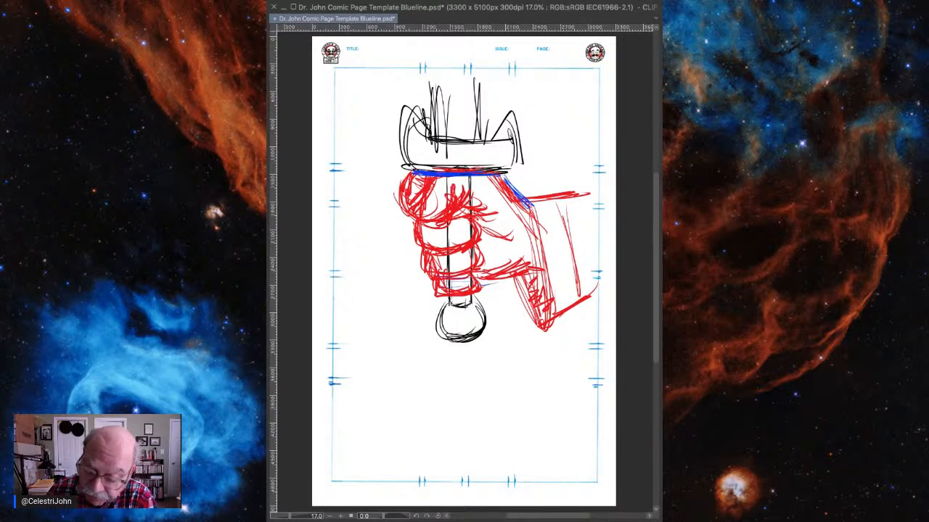
pyautogui.press('Delete')
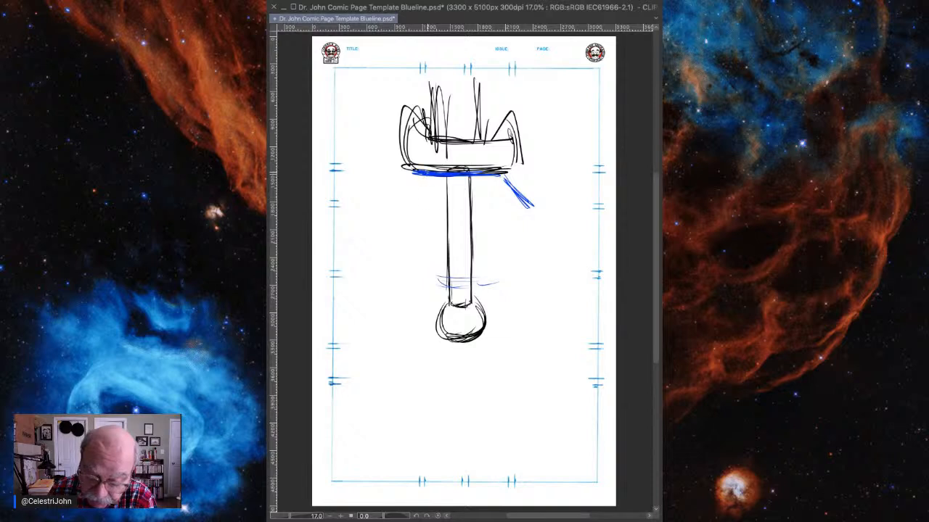
# Sketch the thumb, the index finger and the stacked lower fingers in blue around the sword handle
pyautogui.moveTo(423, 171)
pyautogui.mouseDown()
pyautogui.moveTo(412, 191)
pyautogui.moveTo(436, 207)
pyautogui.moveTo(426, 211)
pyautogui.mouseUp()
pyautogui.moveTo(457, 180)
pyautogui.mouseDown()
pyautogui.moveTo(438, 201)
pyautogui.moveTo(456, 211)
pyautogui.mouseUp()
pyautogui.moveTo(441, 206); pyautogui.dragTo(455, 222)
pyautogui.moveTo(450, 184)
pyautogui.mouseDown()
pyautogui.moveTo(417, 199)
pyautogui.moveTo(421, 206)
pyautogui.mouseUp()
pyautogui.moveTo(424, 208)
pyautogui.mouseDown()
pyautogui.moveTo(450, 213)
pyautogui.moveTo(441, 258)
pyautogui.moveTo(456, 268)
pyautogui.mouseUp()
pyautogui.moveTo(457, 220)
pyautogui.mouseDown()
pyautogui.moveTo(469, 263)
pyautogui.moveTo(461, 260)
pyautogui.mouseUp()
pyautogui.moveTo(459, 269); pyautogui.dragTo(473, 267)
pyautogui.moveTo(422, 209)
pyautogui.mouseDown()
pyautogui.moveTo(428, 233)
pyautogui.moveTo(442, 241)
pyautogui.moveTo(426, 251)
pyautogui.mouseUp()
pyautogui.moveTo(424, 247)
pyautogui.mouseDown()
pyautogui.moveTo(450, 268)
pyautogui.moveTo(435, 288)
pyautogui.moveTo(520, 273)
pyautogui.moveTo(435, 276)
pyautogui.mouseUp()
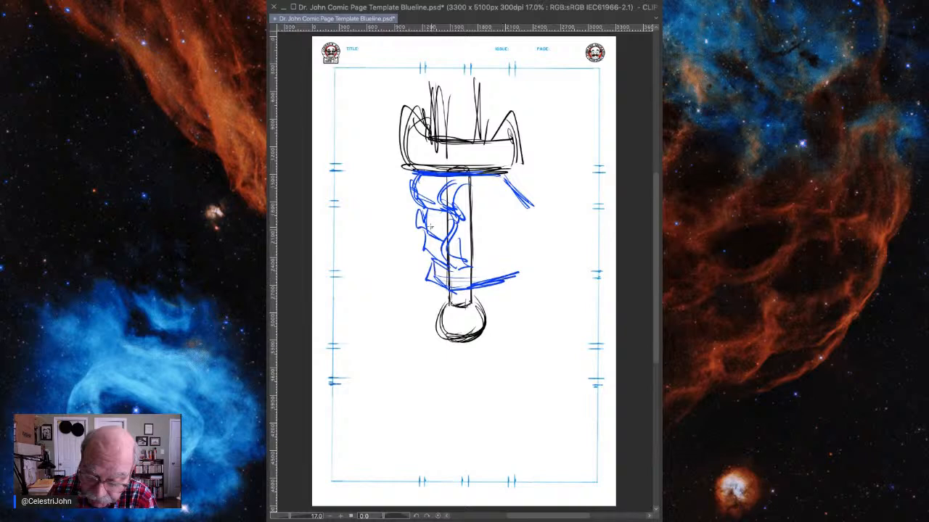
pyautogui.moveTo(423, 217)
pyautogui.mouseDown()
pyautogui.moveTo(432, 250)
pyautogui.moveTo(416, 265)
pyautogui.moveTo(431, 288)
pyautogui.mouseUp()
pyautogui.moveTo(428, 281); pyautogui.dragTo(450, 290)
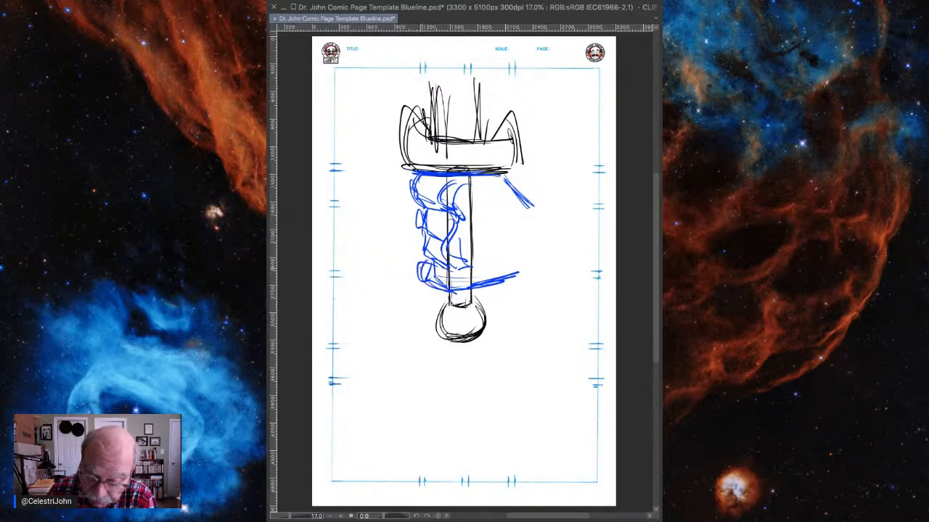
# Draw the fist's lower edge back to the wrist in blue and hatch the palm area with diagonal shading
pyautogui.moveTo(419, 261)
pyautogui.mouseDown()
pyautogui.moveTo(438, 287)
pyautogui.moveTo(541, 254)
pyautogui.mouseUp()
pyautogui.moveTo(508, 186)
pyautogui.mouseDown()
pyautogui.moveTo(552, 217)
pyautogui.moveTo(554, 205)
pyautogui.moveTo(480, 226)
pyautogui.moveTo(476, 236)
pyautogui.mouseUp()
pyautogui.moveTo(508, 216)
pyautogui.mouseDown()
pyautogui.moveTo(481, 242)
pyautogui.moveTo(483, 253)
pyautogui.mouseUp()
pyautogui.moveTo(524, 244); pyautogui.dragTo(491, 276)
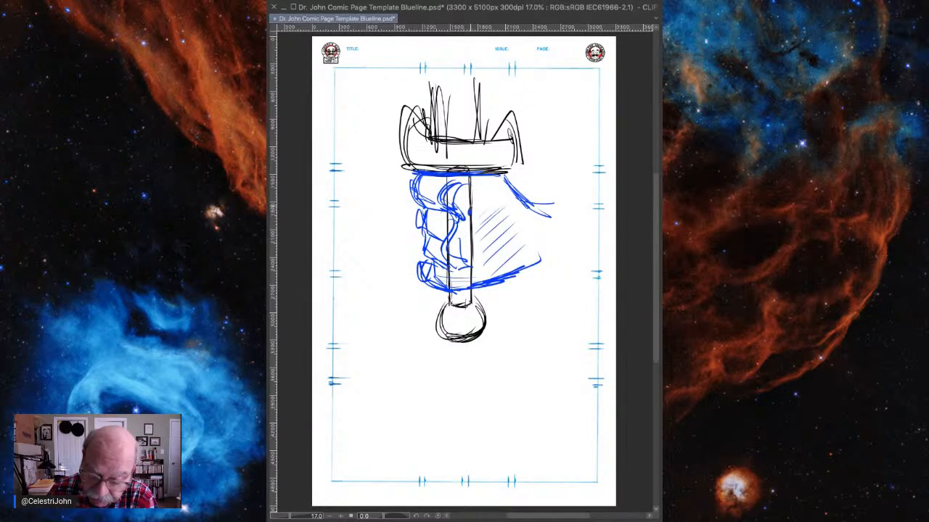
# Reinforce the blue thumb and knuckle contours, and darken the fist's lower edge
pyautogui.moveTo(471, 190)
pyautogui.mouseDown()
pyautogui.moveTo(464, 214)
pyautogui.moveTo(425, 234)
pyautogui.mouseUp()
pyautogui.moveTo(420, 212); pyautogui.dragTo(457, 266)
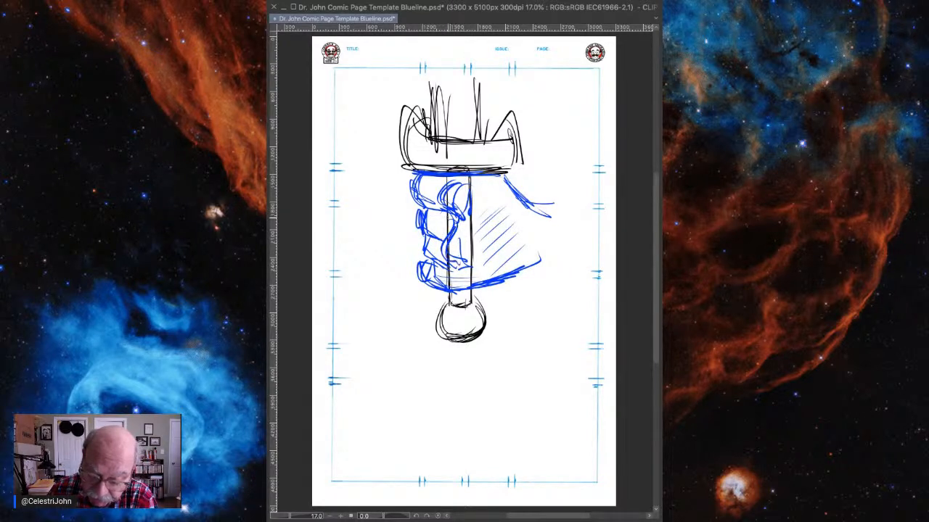
pyautogui.moveTo(448, 217)
pyautogui.mouseDown()
pyautogui.moveTo(461, 268)
pyautogui.moveTo(444, 273)
pyautogui.moveTo(441, 287)
pyautogui.moveTo(447, 267)
pyautogui.moveTo(431, 262)
pyautogui.mouseUp()
pyautogui.moveTo(427, 241); pyautogui.dragTo(433, 259)
pyautogui.moveTo(420, 213); pyautogui.dragTo(438, 272)
pyautogui.moveTo(426, 260)
pyautogui.mouseDown()
pyautogui.moveTo(423, 284)
pyautogui.moveTo(547, 267)
pyautogui.mouseUp()
# Add the flared glove cuff at the wrist in blue, with two forearm lines extending from it
pyautogui.moveTo(537, 212); pyautogui.dragTo(556, 319)
pyautogui.moveTo(529, 273)
pyautogui.mouseDown()
pyautogui.moveTo(555, 327)
pyautogui.moveTo(556, 318)
pyautogui.mouseUp()
pyautogui.moveTo(526, 197); pyautogui.dragTo(592, 191)
pyautogui.moveTo(549, 320)
pyautogui.mouseDown()
pyautogui.moveTo(583, 313)
pyautogui.moveTo(595, 293)
pyautogui.mouseUp()
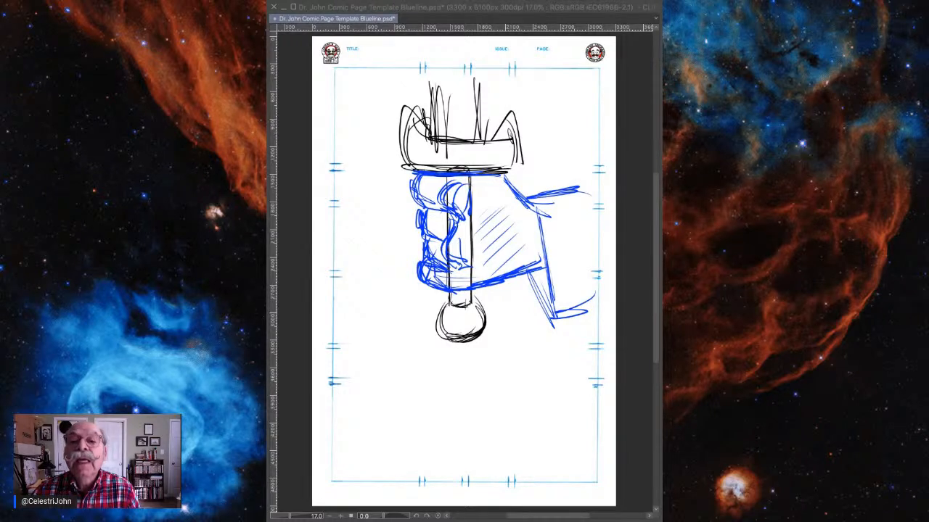
pyautogui.click(371, 9)
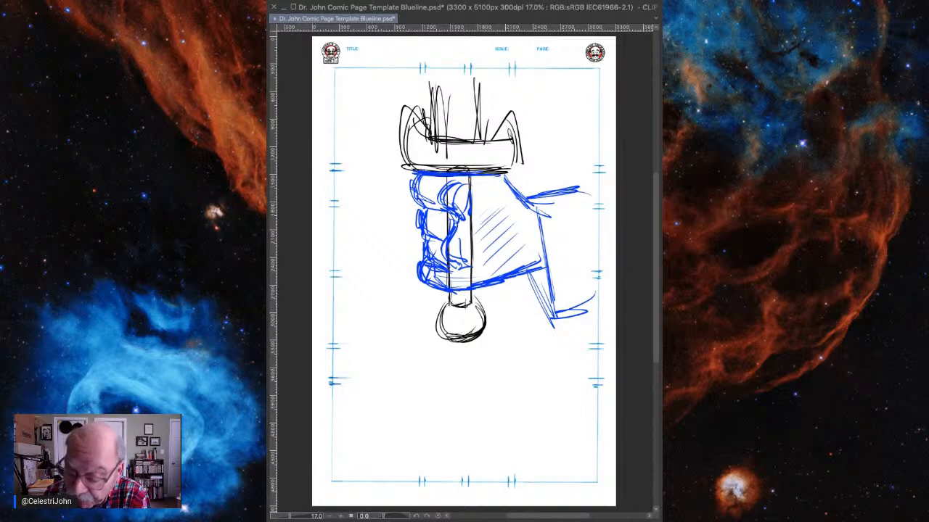
# Clear the sword and the blue fist, and draw a black circle about 700 px wide near the page centre as a ball
pyautogui.press('Delete')
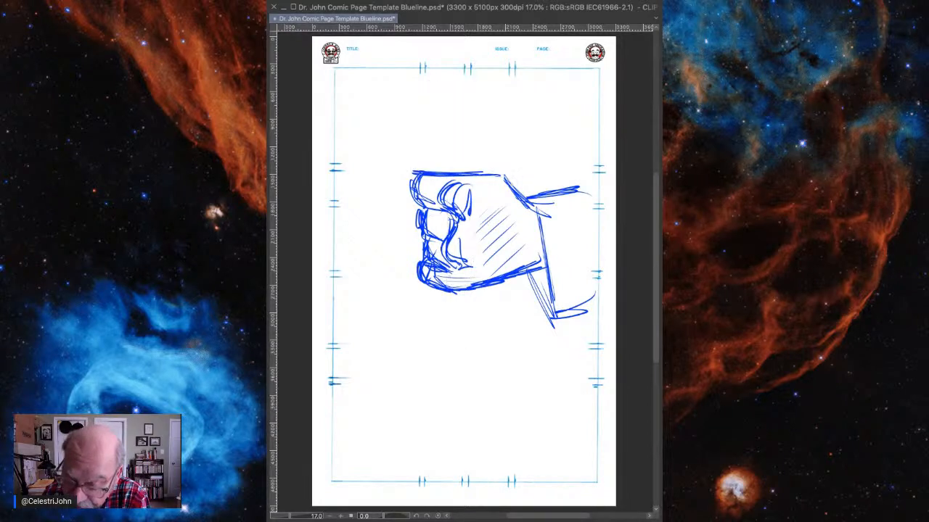
pyautogui.moveTo(457, 237); pyautogui.dragTo(484, 260)
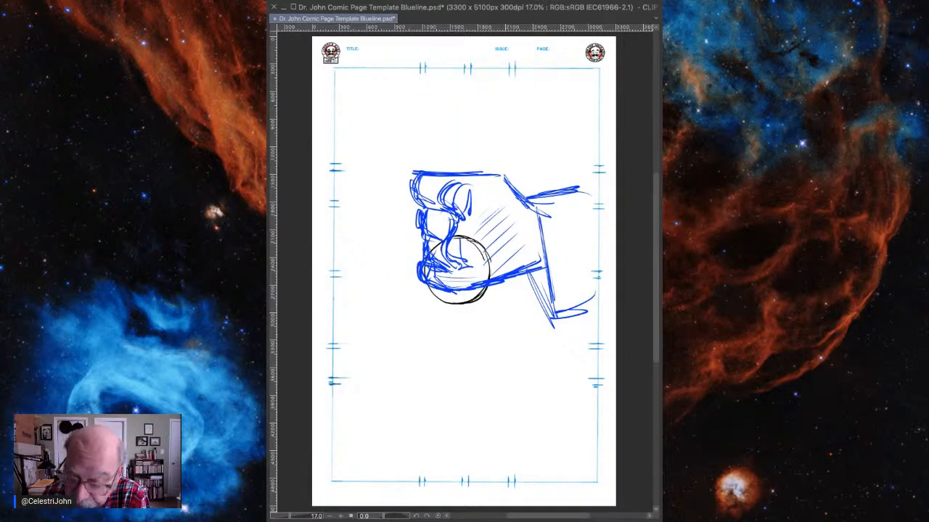
pyautogui.press('Delete')
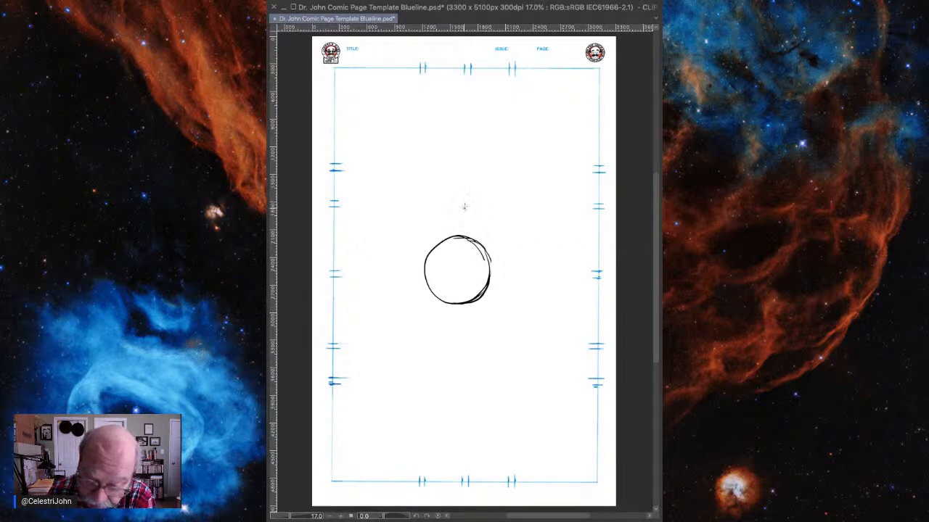
# Sketch the thumb with its nail in red, resting on top of the ball
pyautogui.moveTo(468, 194); pyautogui.dragTo(438, 229)
pyautogui.moveTo(463, 208)
pyautogui.mouseDown()
pyautogui.moveTo(432, 233)
pyautogui.moveTo(442, 251)
pyautogui.moveTo(457, 249)
pyautogui.mouseUp()
pyautogui.moveTo(468, 227)
pyautogui.mouseDown()
pyautogui.moveTo(446, 236)
pyautogui.moveTo(457, 220)
pyautogui.moveTo(466, 245)
pyautogui.moveTo(515, 193)
pyautogui.mouseUp()
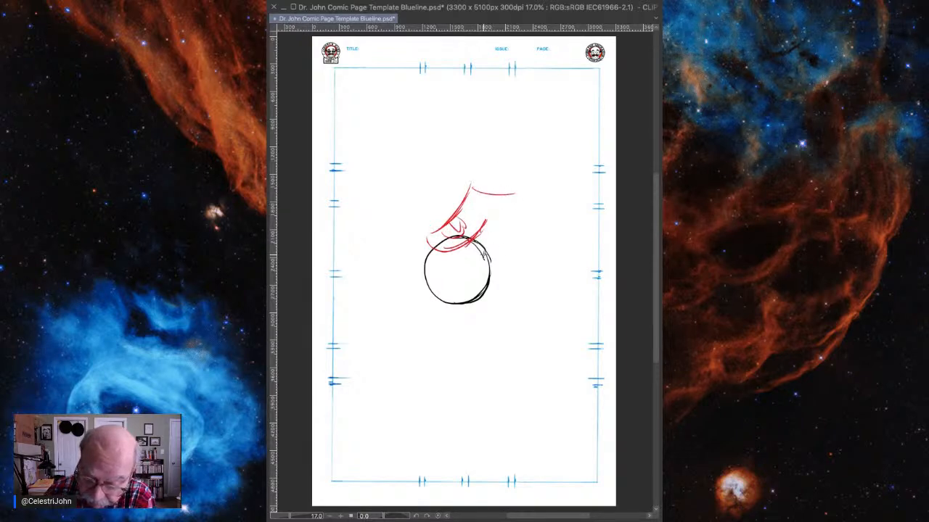
pyautogui.moveTo(470, 240); pyautogui.dragTo(513, 219)
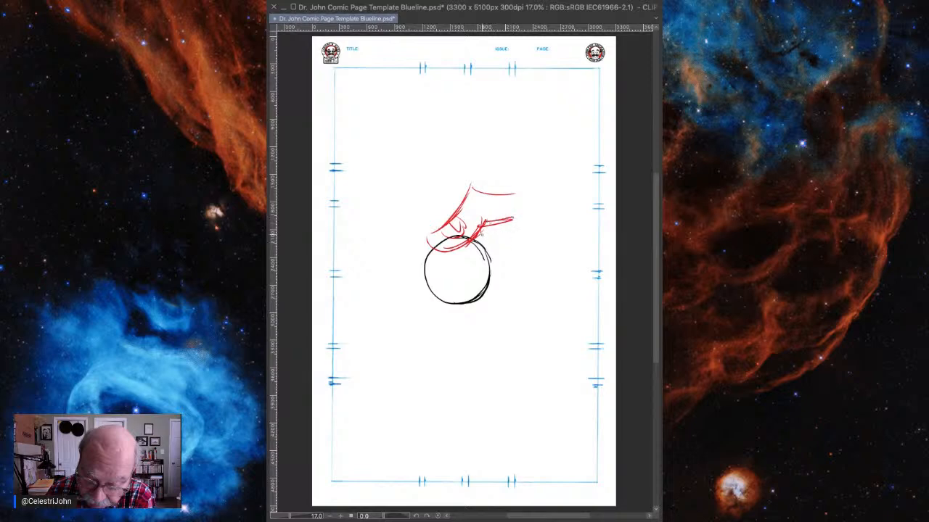
# Rough in the palm's underside below the ball in red, with a finger guide line and the thumb-base crease
pyautogui.moveTo(527, 296)
pyautogui.mouseDown()
pyautogui.moveTo(497, 325)
pyautogui.moveTo(499, 318)
pyautogui.moveTo(446, 328)
pyautogui.moveTo(490, 324)
pyautogui.mouseUp()
pyautogui.moveTo(421, 293); pyautogui.dragTo(492, 320)
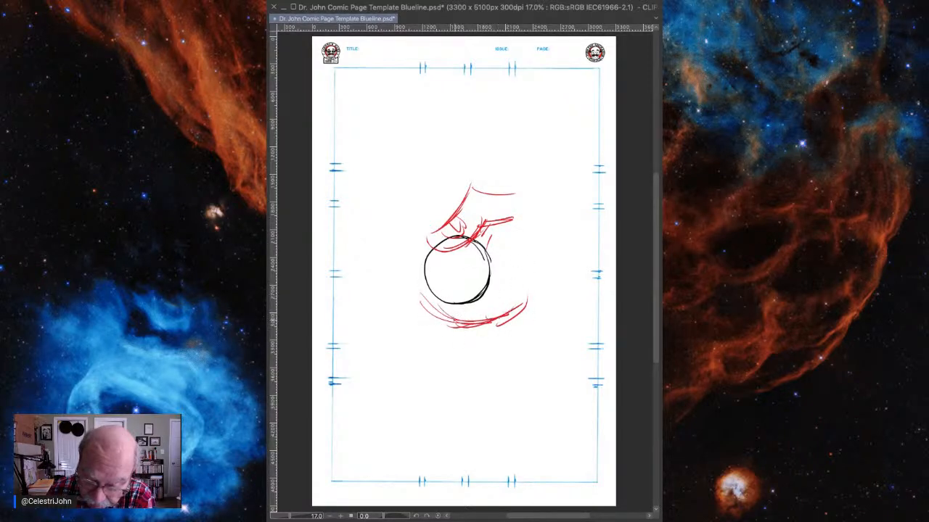
pyautogui.moveTo(455, 287); pyautogui.dragTo(449, 321)
pyautogui.moveTo(400, 259); pyautogui.dragTo(464, 248)
pyautogui.moveTo(528, 219)
pyautogui.mouseDown()
pyautogui.moveTo(502, 263)
pyautogui.moveTo(473, 258)
pyautogui.mouseUp()
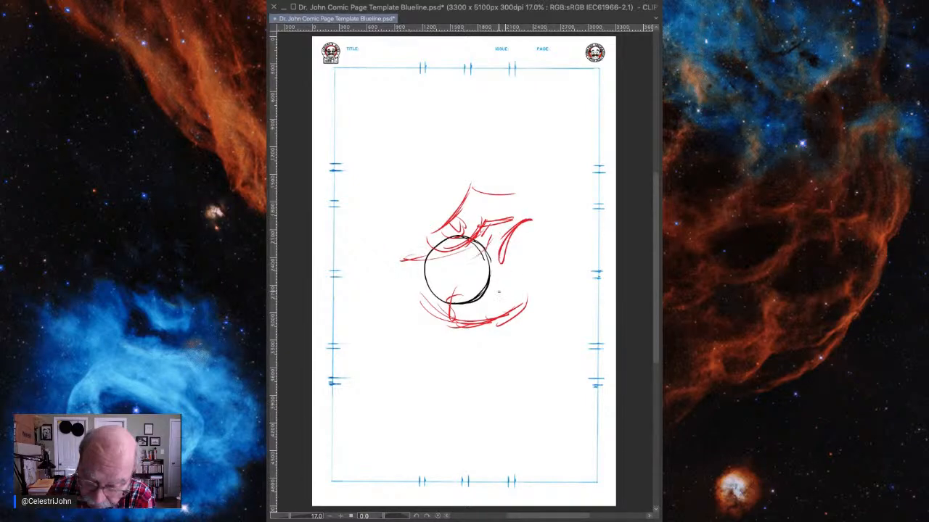
# Sketch the fingers in red, extending past the ball and curling up around its lower side
pyautogui.moveTo(501, 293); pyautogui.dragTo(470, 307)
pyautogui.moveTo(445, 281); pyautogui.dragTo(450, 313)
pyautogui.moveTo(508, 294); pyautogui.dragTo(453, 309)
pyautogui.moveTo(400, 260)
pyautogui.mouseDown()
pyautogui.moveTo(454, 312)
pyautogui.moveTo(440, 312)
pyautogui.mouseUp()
pyautogui.moveTo(384, 266)
pyautogui.mouseDown()
pyautogui.moveTo(428, 307)
pyautogui.moveTo(409, 294)
pyautogui.mouseUp()
pyautogui.moveTo(384, 260)
pyautogui.mouseDown()
pyautogui.moveTo(473, 248)
pyautogui.moveTo(483, 234)
pyautogui.mouseUp()
pyautogui.moveTo(469, 251)
pyautogui.mouseDown()
pyautogui.moveTo(494, 279)
pyautogui.moveTo(462, 278)
pyautogui.mouseUp()
pyautogui.moveTo(483, 261); pyautogui.dragTo(457, 275)
pyautogui.moveTo(405, 288); pyautogui.dragTo(457, 275)
pyautogui.moveTo(411, 287); pyautogui.dragTo(463, 270)
pyautogui.moveTo(425, 278)
pyautogui.mouseDown()
pyautogui.moveTo(391, 282)
pyautogui.moveTo(402, 304)
pyautogui.mouseUp()
pyautogui.moveTo(393, 281); pyautogui.dragTo(436, 308)
pyautogui.moveTo(387, 299)
pyautogui.mouseDown()
pyautogui.moveTo(436, 311)
pyautogui.moveTo(417, 293)
pyautogui.moveTo(435, 264)
pyautogui.moveTo(439, 304)
pyautogui.mouseUp()
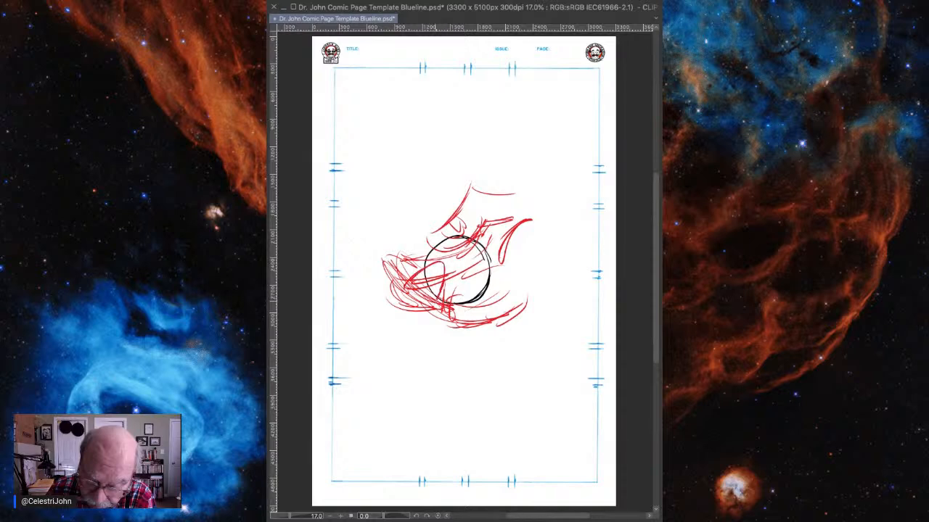
# Draw rounded fingertips in red over the ball's edge and darken the outer edge of the palm heel
pyautogui.moveTo(411, 251)
pyautogui.mouseDown()
pyautogui.moveTo(403, 284)
pyautogui.moveTo(440, 262)
pyautogui.mouseUp()
pyautogui.moveTo(432, 310); pyautogui.dragTo(446, 286)
pyautogui.moveTo(450, 313)
pyautogui.mouseDown()
pyautogui.moveTo(464, 288)
pyautogui.moveTo(474, 305)
pyautogui.moveTo(483, 277)
pyautogui.mouseUp()
pyautogui.moveTo(483, 306); pyautogui.dragTo(492, 289)
pyautogui.moveTo(434, 312)
pyautogui.mouseDown()
pyautogui.moveTo(460, 323)
pyautogui.moveTo(411, 290)
pyautogui.moveTo(478, 279)
pyautogui.moveTo(491, 300)
pyautogui.mouseUp()
pyautogui.moveTo(476, 318)
pyautogui.mouseDown()
pyautogui.moveTo(519, 292)
pyautogui.moveTo(541, 258)
pyautogui.mouseUp()
pyautogui.moveTo(517, 298); pyautogui.dragTo(545, 261)
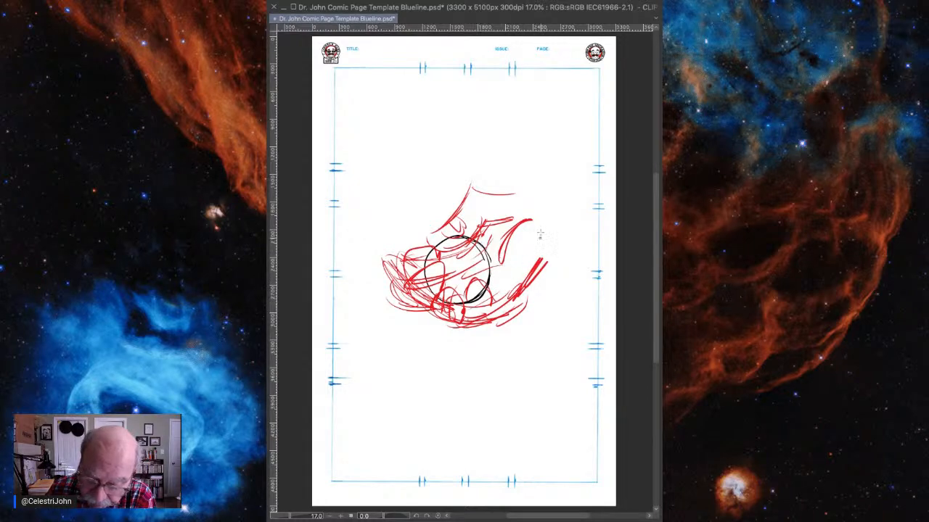
pyautogui.moveTo(429, 250)
pyautogui.mouseDown()
pyautogui.moveTo(404, 276)
pyautogui.moveTo(430, 307)
pyautogui.moveTo(485, 312)
pyautogui.mouseUp()
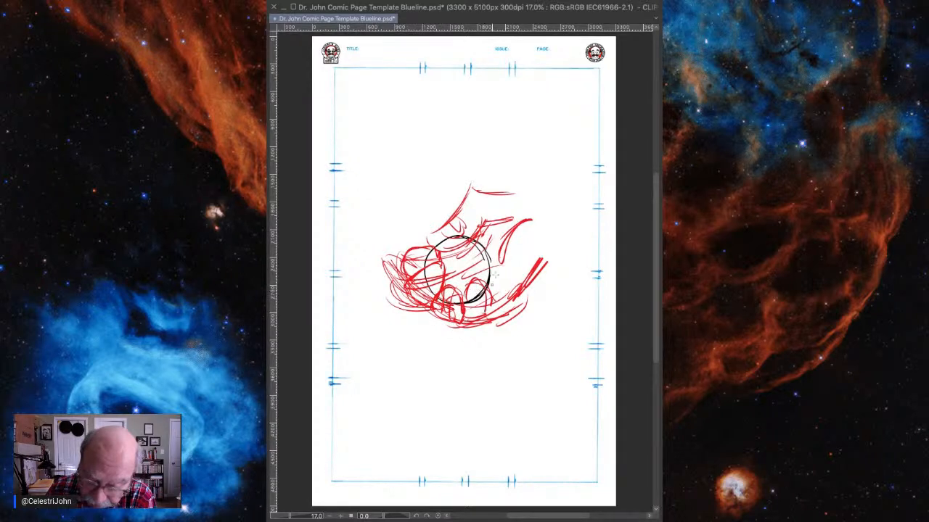
# Add the two forearm lines rising from the hand in red, with a curved line across the wrist
pyautogui.moveTo(517, 193); pyautogui.dragTo(539, 123)
pyautogui.moveTo(533, 285); pyautogui.dragTo(588, 192)
pyautogui.moveTo(548, 254); pyautogui.dragTo(589, 187)
pyautogui.moveTo(520, 194)
pyautogui.mouseDown()
pyautogui.moveTo(556, 242)
pyautogui.moveTo(544, 268)
pyautogui.moveTo(466, 318)
pyautogui.moveTo(486, 296)
pyautogui.mouseUp()
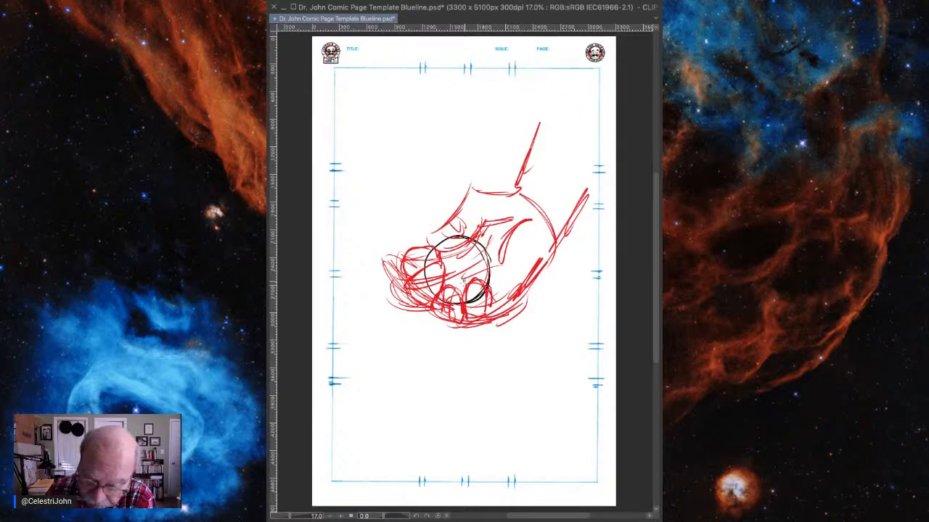
# Reinforce the fingertips, thumb and palm heel in red, and add a line along the top of the hand
pyautogui.moveTo(435, 314); pyautogui.dragTo(451, 285)
pyautogui.moveTo(431, 297)
pyautogui.mouseDown()
pyautogui.moveTo(426, 310)
pyautogui.moveTo(444, 270)
pyautogui.mouseUp()
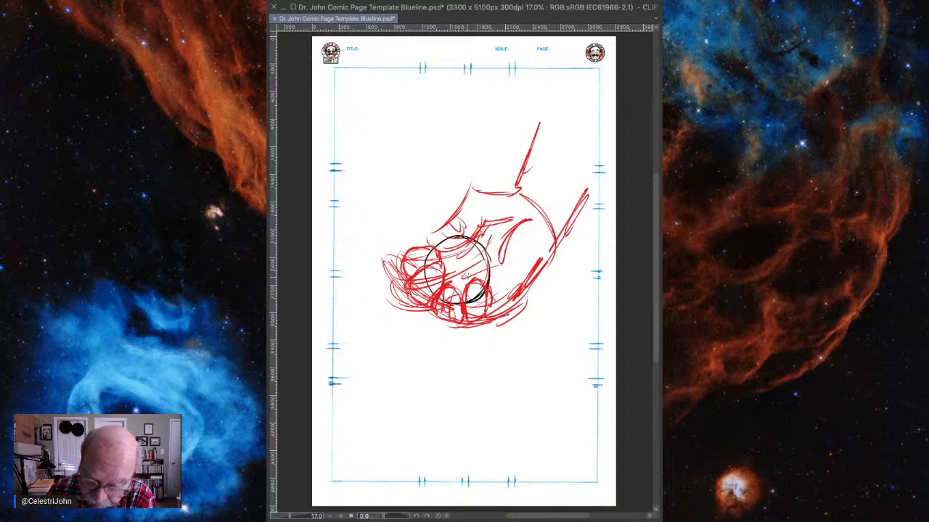
pyautogui.moveTo(503, 252); pyautogui.dragTo(490, 288)
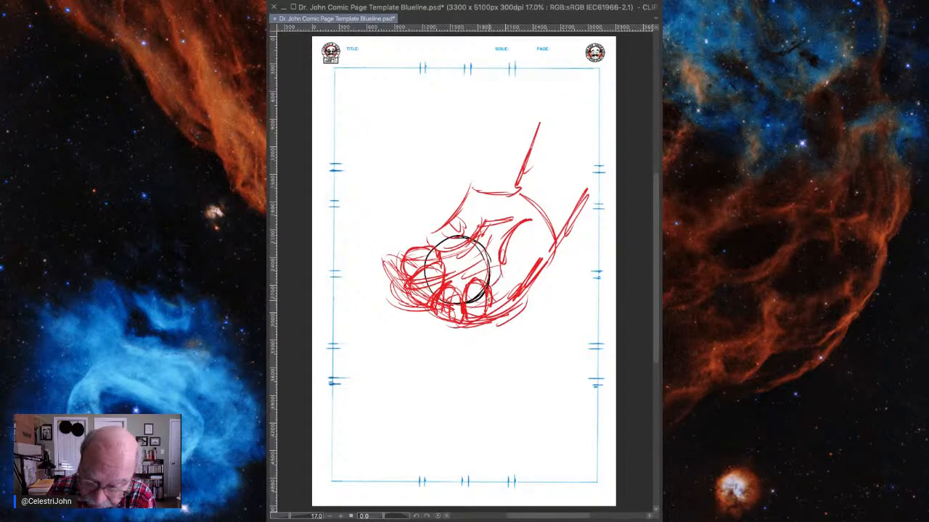
pyautogui.moveTo(555, 246)
pyautogui.mouseDown()
pyautogui.moveTo(526, 290)
pyautogui.moveTo(497, 303)
pyautogui.mouseUp()
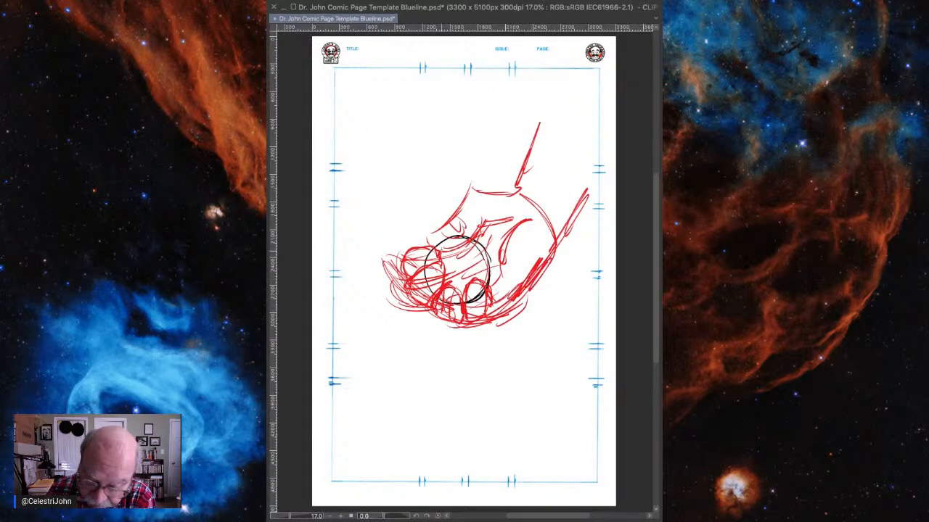
pyautogui.moveTo(466, 208); pyautogui.dragTo(477, 190)
pyautogui.moveTo(478, 191); pyautogui.dragTo(516, 183)
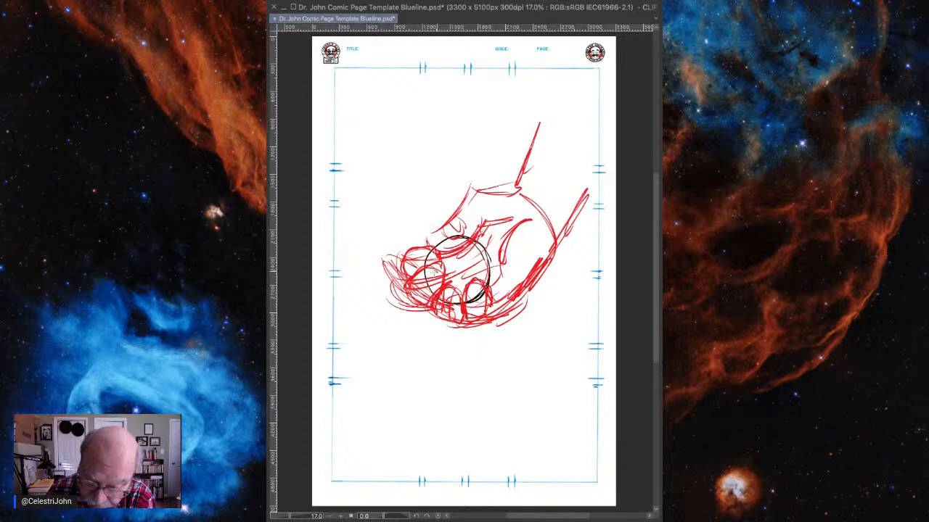
pyautogui.moveTo(432, 248)
pyautogui.mouseDown()
pyautogui.moveTo(405, 264)
pyautogui.moveTo(430, 241)
pyautogui.moveTo(419, 262)
pyautogui.moveTo(491, 283)
pyautogui.mouseUp()
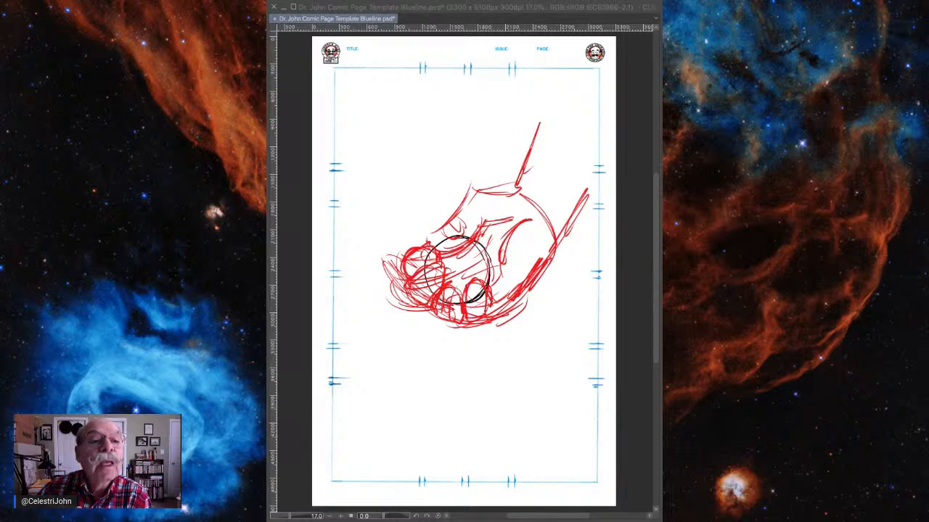
# Clear the red hand sketch, keeping the black ball on the page
pyautogui.click(431, 7)
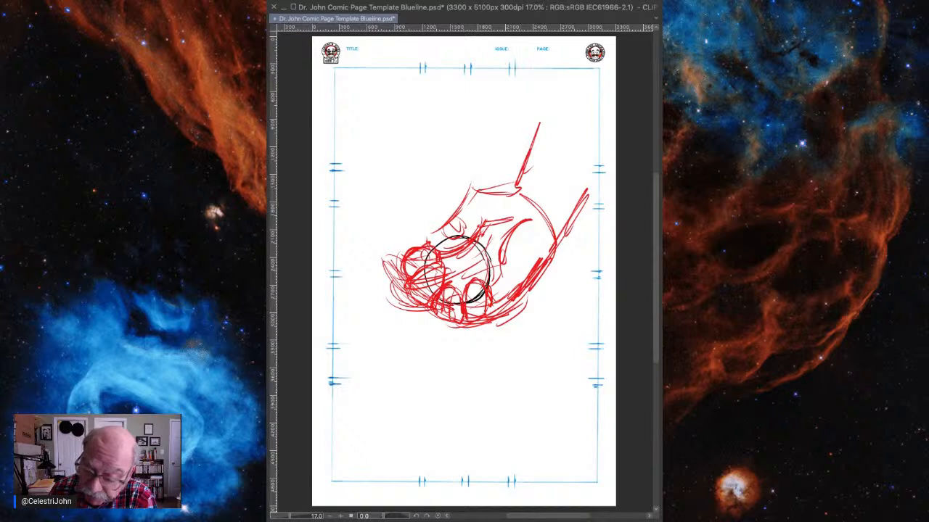
pyautogui.press('Delete')
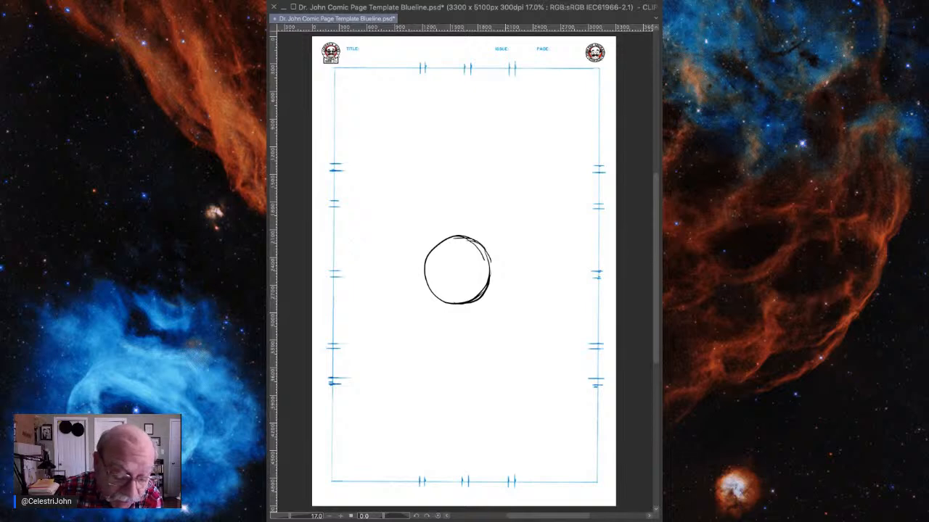
# Move the black ball to the upper part of the page, keeping the blue page frame in its original place
pyautogui.moveTo(457, 236); pyautogui.dragTo(459, 134)
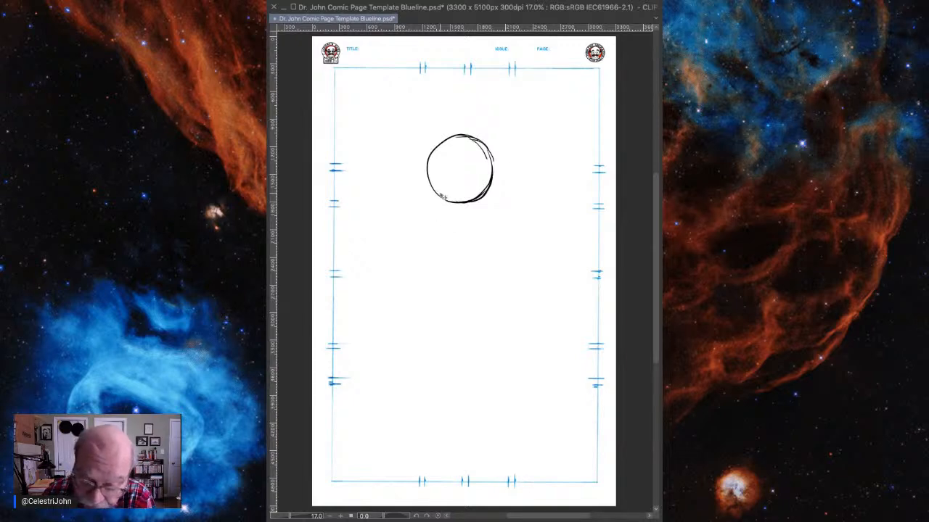
pyautogui.moveTo(412, 149); pyautogui.dragTo(441, 230)
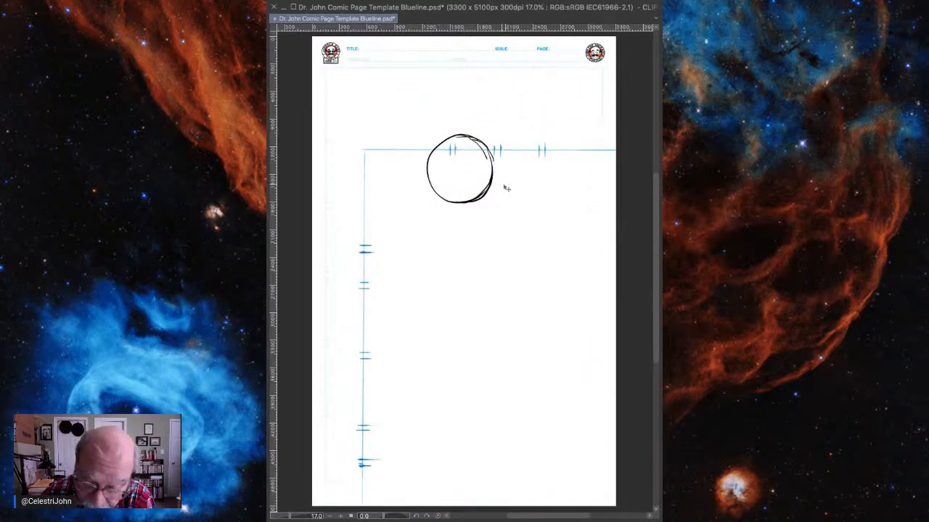
pyautogui.moveTo(520, 222); pyautogui.dragTo(485, 139)
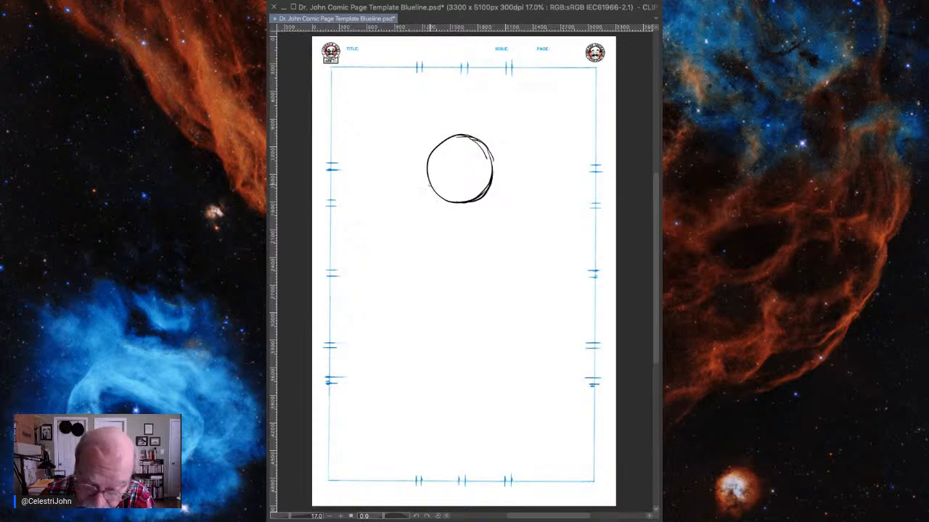
# Rough in red the fingers rising on both sides of the ball and the curved knuckle line beneath it
pyautogui.moveTo(428, 183); pyautogui.dragTo(438, 242)
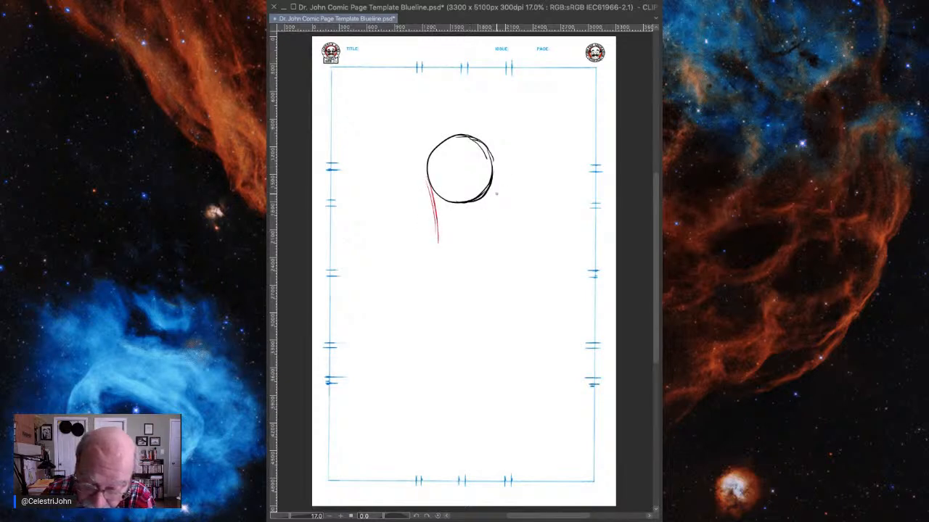
pyautogui.moveTo(494, 173); pyautogui.dragTo(498, 221)
pyautogui.moveTo(435, 238)
pyautogui.mouseDown()
pyautogui.moveTo(470, 216)
pyautogui.moveTo(468, 254)
pyautogui.mouseUp()
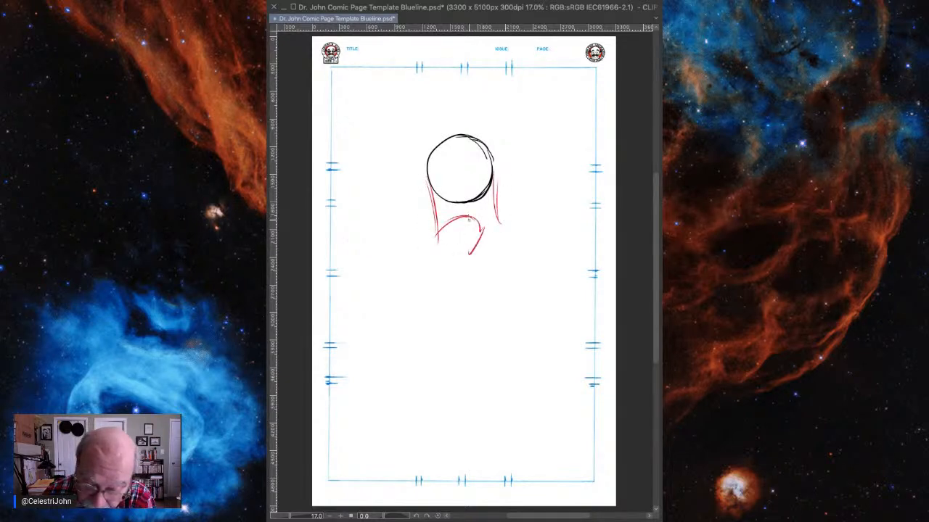
pyautogui.moveTo(435, 224)
pyautogui.mouseDown()
pyautogui.moveTo(418, 166)
pyautogui.moveTo(449, 200)
pyautogui.moveTo(444, 218)
pyautogui.moveTo(457, 189)
pyautogui.mouseUp()
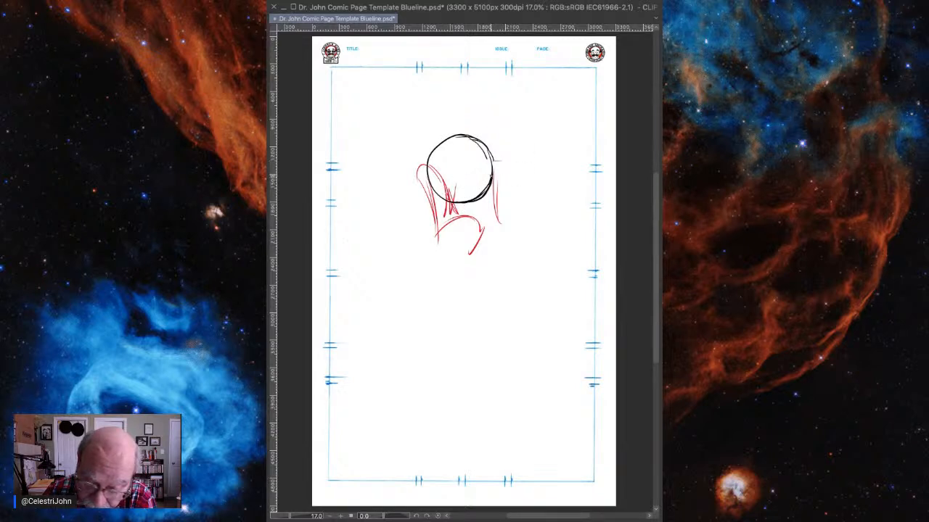
pyautogui.moveTo(514, 169)
pyautogui.mouseDown()
pyautogui.moveTo(498, 221)
pyautogui.moveTo(470, 209)
pyautogui.mouseUp()
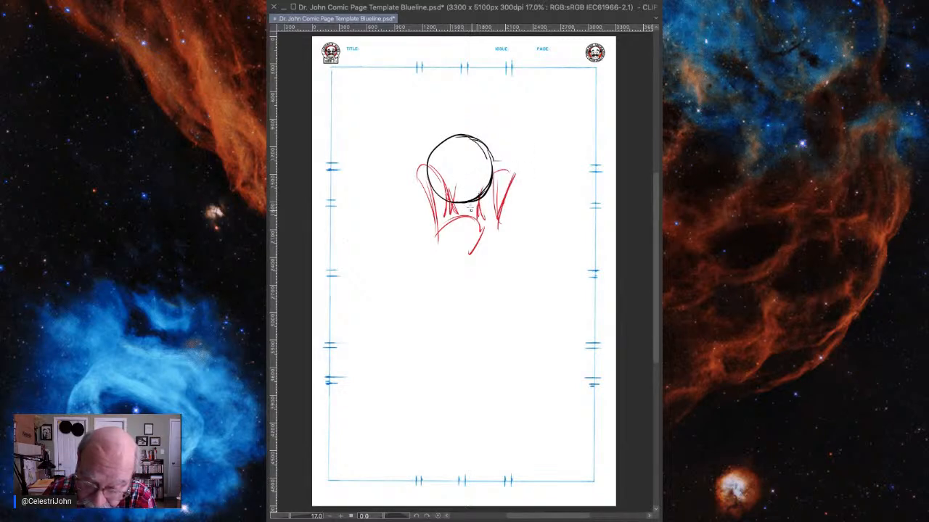
pyautogui.moveTo(438, 181)
pyautogui.mouseDown()
pyautogui.moveTo(412, 161)
pyautogui.moveTo(431, 235)
pyautogui.moveTo(472, 232)
pyautogui.moveTo(477, 242)
pyautogui.mouseUp()
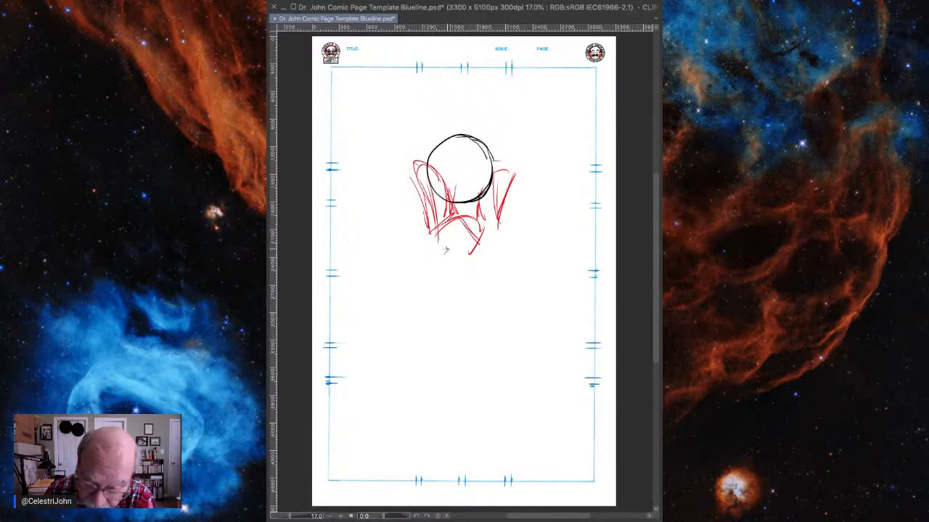
# Block in the side and lower edge of the palm in red, with two forearm lines running down from it
pyautogui.moveTo(424, 255)
pyautogui.mouseDown()
pyautogui.moveTo(425, 279)
pyautogui.moveTo(496, 314)
pyautogui.mouseUp()
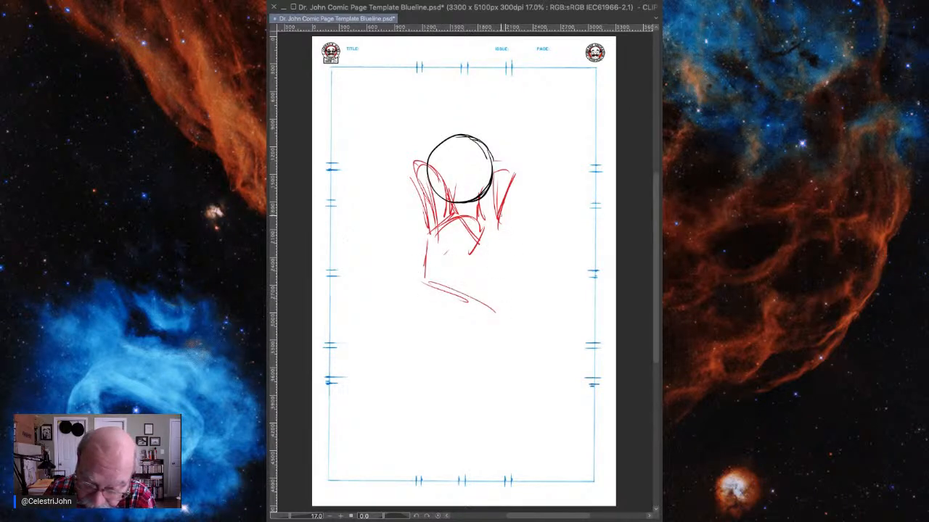
pyautogui.moveTo(502, 212)
pyautogui.mouseDown()
pyautogui.moveTo(494, 250)
pyautogui.moveTo(508, 325)
pyautogui.mouseUp()
pyautogui.moveTo(505, 239); pyautogui.dragTo(513, 348)
pyautogui.moveTo(477, 293); pyautogui.dragTo(444, 392)
pyautogui.moveTo(458, 330); pyautogui.dragTo(435, 410)
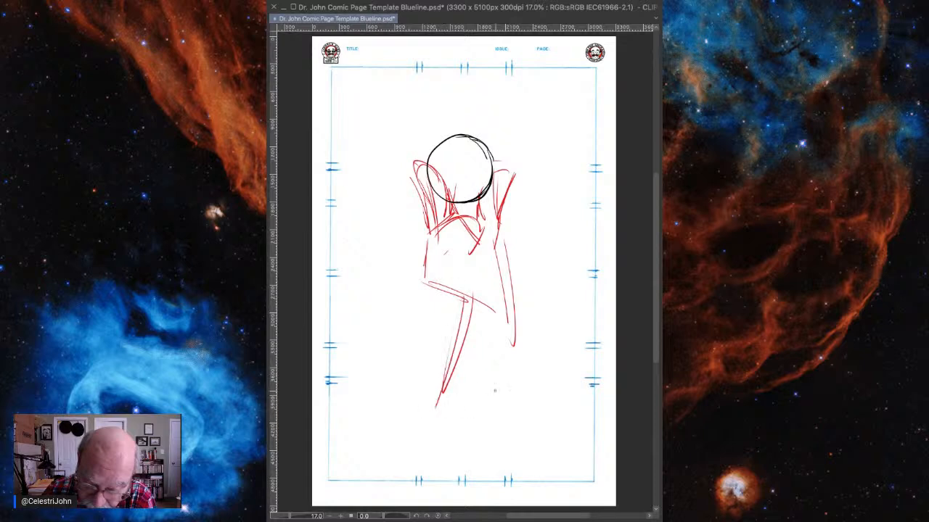
# Strengthen the finger on the ball's right side and redraw the left finger longer and tilted outward in red
pyautogui.moveTo(512, 250)
pyautogui.mouseDown()
pyautogui.moveTo(489, 420)
pyautogui.moveTo(500, 189)
pyautogui.moveTo(513, 168)
pyautogui.moveTo(505, 191)
pyautogui.mouseUp()
pyautogui.moveTo(508, 186)
pyautogui.mouseDown()
pyautogui.moveTo(496, 236)
pyautogui.moveTo(477, 200)
pyautogui.moveTo(434, 176)
pyautogui.mouseUp()
pyautogui.moveTo(443, 187); pyautogui.dragTo(414, 158)
pyautogui.moveTo(451, 208); pyautogui.dragTo(430, 170)
pyautogui.moveTo(434, 174); pyautogui.dragTo(411, 153)
pyautogui.moveTo(402, 148)
pyautogui.mouseDown()
pyautogui.moveTo(431, 208)
pyautogui.moveTo(428, 146)
pyautogui.moveTo(440, 192)
pyautogui.moveTo(401, 171)
pyautogui.moveTo(427, 231)
pyautogui.moveTo(459, 217)
pyautogui.mouseUp()
pyautogui.moveTo(455, 214)
pyautogui.mouseDown()
pyautogui.moveTo(465, 209)
pyautogui.moveTo(486, 234)
pyautogui.mouseUp()
# Draw the curled fingers in red as stacked bands below the ball, closing their outer edges
pyautogui.moveTo(436, 248); pyautogui.dragTo(476, 237)
pyautogui.moveTo(430, 266); pyautogui.dragTo(478, 261)
pyautogui.moveTo(476, 264); pyautogui.dragTo(485, 290)
pyautogui.moveTo(457, 283); pyautogui.dragTo(474, 284)
pyautogui.moveTo(445, 294); pyautogui.dragTo(476, 283)
pyautogui.moveTo(422, 246); pyautogui.dragTo(427, 298)
pyautogui.moveTo(428, 296)
pyautogui.mouseDown()
pyautogui.moveTo(476, 312)
pyautogui.moveTo(467, 283)
pyautogui.mouseUp()
pyautogui.moveTo(470, 268)
pyautogui.mouseDown()
pyautogui.moveTo(479, 292)
pyautogui.moveTo(483, 236)
pyautogui.mouseUp()
pyautogui.moveTo(473, 254); pyautogui.dragTo(487, 228)
# Reinforce the base of the left finger in red and darken the inner forearm line below the curled fingers
pyautogui.moveTo(459, 215); pyautogui.dragTo(466, 207)
pyautogui.moveTo(420, 184); pyautogui.dragTo(435, 213)
pyautogui.moveTo(451, 198); pyautogui.dragTo(462, 215)
pyautogui.moveTo(416, 185); pyautogui.dragTo(434, 219)
pyautogui.moveTo(436, 226)
pyautogui.mouseDown()
pyautogui.moveTo(447, 299)
pyautogui.moveTo(442, 235)
pyautogui.mouseUp()
pyautogui.moveTo(454, 248); pyautogui.dragTo(446, 373)
pyautogui.moveTo(461, 288); pyautogui.dragTo(448, 354)
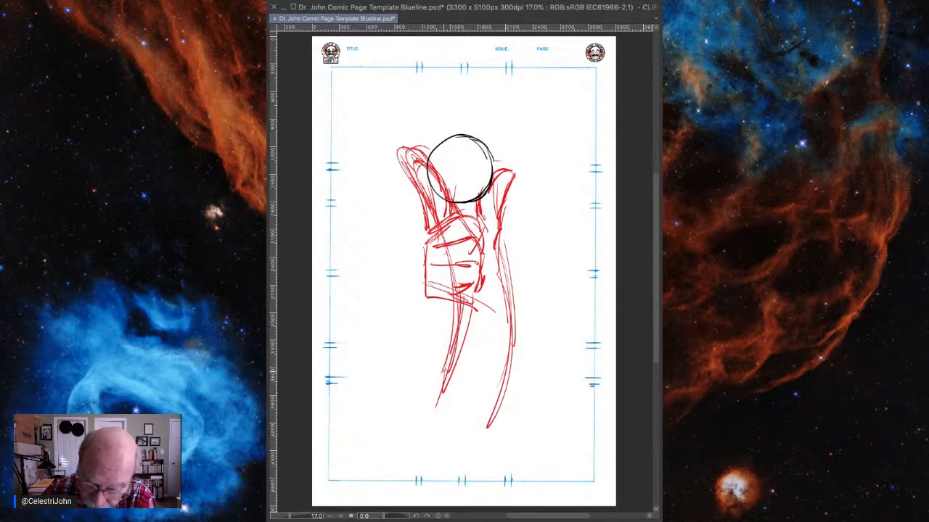
pyautogui.moveTo(464, 305); pyautogui.dragTo(442, 373)
pyautogui.moveTo(473, 308)
pyautogui.mouseDown()
pyautogui.moveTo(443, 380)
pyautogui.moveTo(470, 322)
pyautogui.mouseUp()
# Darken the gaps between the curled fingers in red and add the pointed palm heel bulging out at the wrist
pyautogui.moveTo(502, 225)
pyautogui.mouseDown()
pyautogui.moveTo(497, 292)
pyautogui.moveTo(436, 269)
pyautogui.mouseUp()
pyautogui.moveTo(483, 262); pyautogui.dragTo(443, 272)
pyautogui.moveTo(456, 240)
pyautogui.mouseDown()
pyautogui.moveTo(426, 249)
pyautogui.moveTo(418, 289)
pyautogui.mouseUp()
pyautogui.moveTo(458, 280)
pyautogui.mouseDown()
pyautogui.moveTo(422, 295)
pyautogui.moveTo(460, 297)
pyautogui.mouseUp()
pyautogui.moveTo(472, 273)
pyautogui.mouseDown()
pyautogui.moveTo(460, 280)
pyautogui.moveTo(482, 293)
pyautogui.moveTo(494, 338)
pyautogui.moveTo(536, 334)
pyautogui.moveTo(501, 288)
pyautogui.moveTo(507, 335)
pyautogui.mouseUp()
pyautogui.moveTo(508, 297)
pyautogui.mouseDown()
pyautogui.moveTo(532, 335)
pyautogui.moveTo(497, 418)
pyautogui.mouseUp()
# Flare the inner forearm outward to the lower left with repeated red strokes and extend the outer forearm line
pyautogui.moveTo(469, 316); pyautogui.dragTo(411, 395)
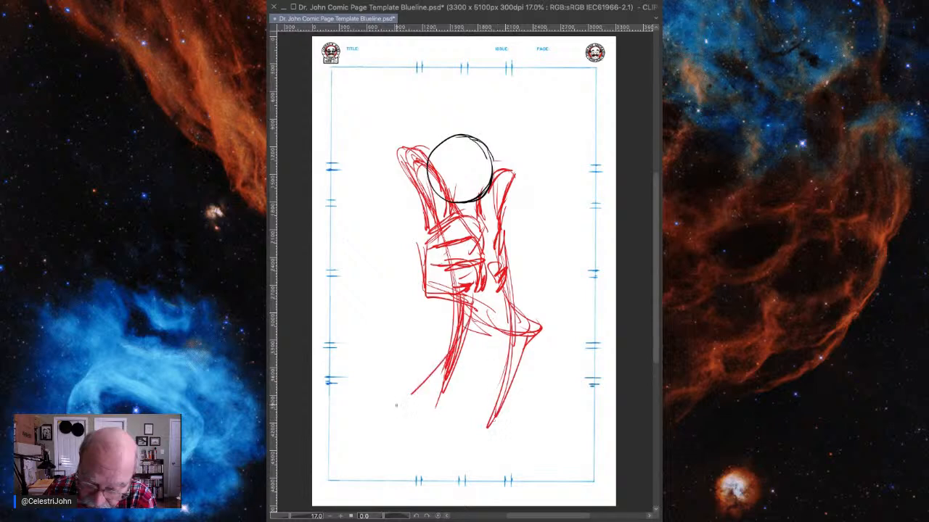
pyautogui.moveTo(448, 330); pyautogui.dragTo(384, 390)
pyautogui.moveTo(435, 347); pyautogui.dragTo(379, 386)
pyautogui.moveTo(457, 332); pyautogui.dragTo(392, 386)
pyautogui.moveTo(451, 349); pyautogui.dragTo(394, 403)
pyautogui.moveTo(512, 351); pyautogui.dragTo(475, 446)
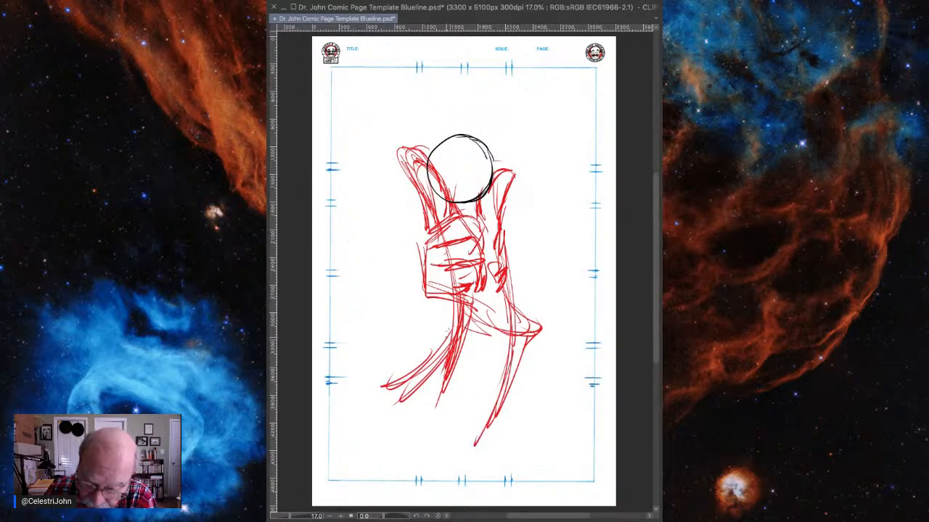
pyautogui.moveTo(457, 322); pyautogui.dragTo(397, 408)
pyautogui.moveTo(455, 321); pyautogui.dragTo(390, 418)
pyautogui.moveTo(445, 340); pyautogui.dragTo(403, 416)
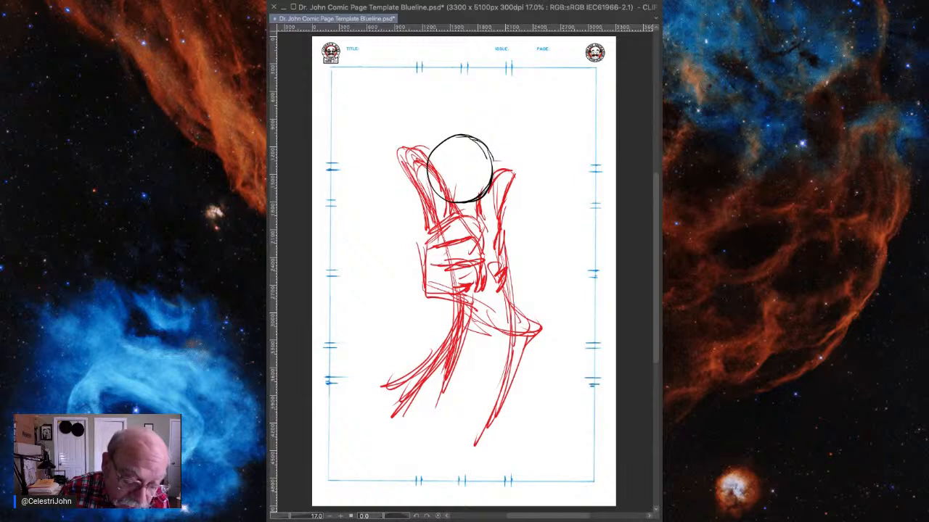
# Erase the finger on the ball's left side and redraw it in red with a squared tip and clean edges
pyautogui.moveTo(420, 219)
pyautogui.mouseDown()
pyautogui.moveTo(401, 151)
pyautogui.moveTo(399, 184)
pyautogui.moveTo(417, 221)
pyautogui.moveTo(424, 171)
pyautogui.moveTo(427, 212)
pyautogui.moveTo(431, 176)
pyautogui.moveTo(432, 214)
pyautogui.mouseUp()
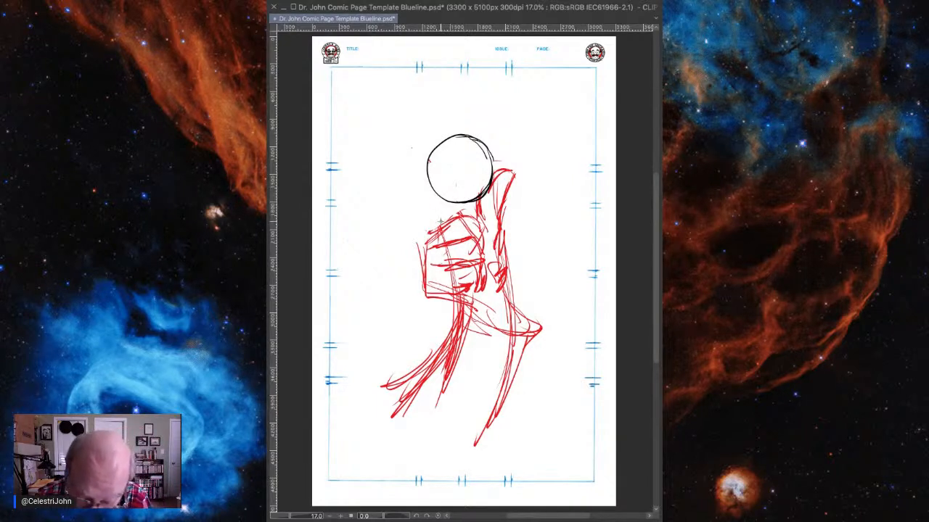
pyautogui.moveTo(439, 224); pyautogui.dragTo(428, 194)
pyautogui.moveTo(438, 226); pyautogui.dragTo(405, 159)
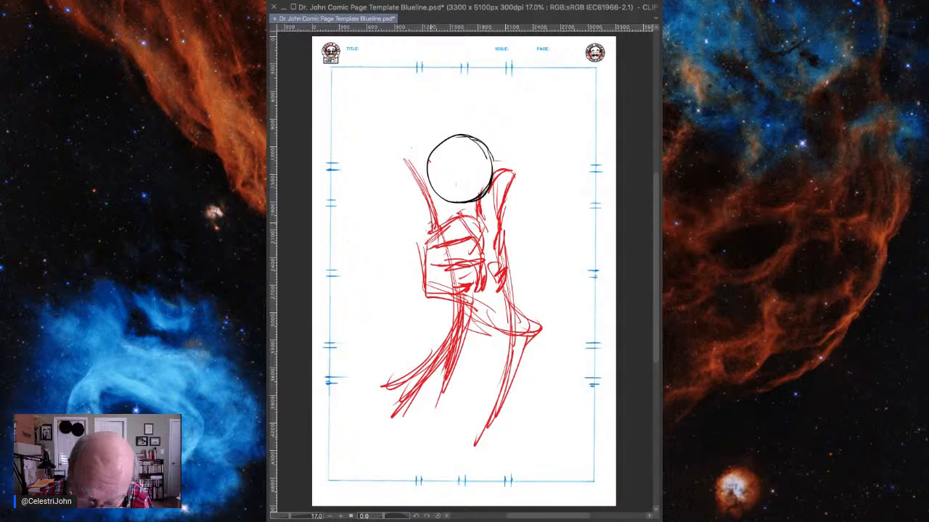
pyautogui.moveTo(430, 213); pyautogui.dragTo(404, 150)
pyautogui.moveTo(405, 145); pyautogui.dragTo(423, 145)
pyautogui.moveTo(450, 201); pyautogui.dragTo(452, 215)
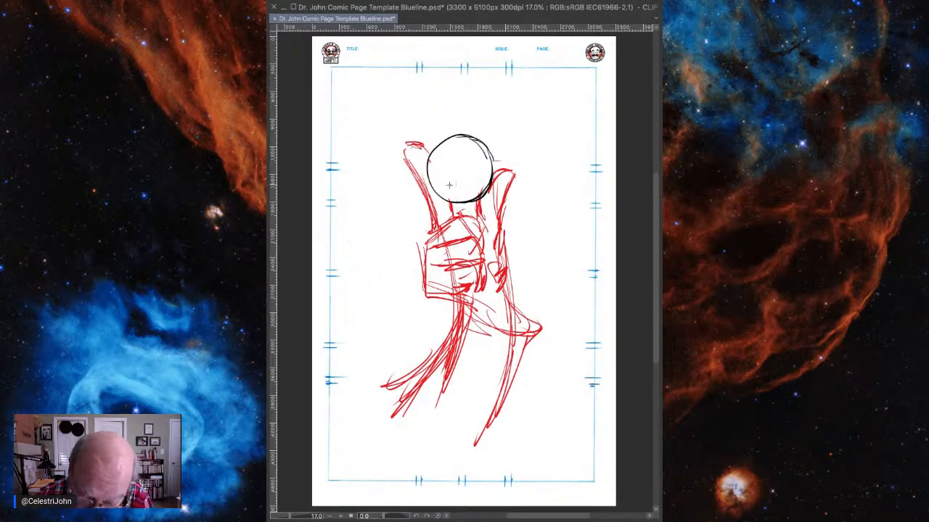
pyautogui.moveTo(423, 146); pyautogui.dragTo(449, 190)
pyautogui.moveTo(424, 147); pyautogui.dragTo(451, 202)
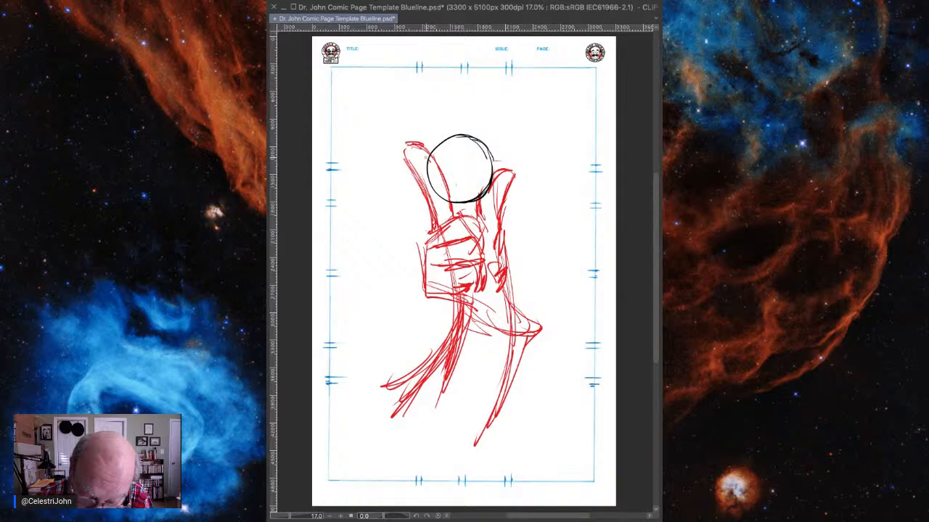
# Hatch the redrawn left finger with red strokes running along its length down to the knuckle
pyautogui.moveTo(426, 156); pyautogui.dragTo(444, 207)
pyautogui.moveTo(411, 148); pyautogui.dragTo(428, 215)
pyautogui.moveTo(406, 144)
pyautogui.mouseDown()
pyautogui.moveTo(422, 184)
pyautogui.moveTo(448, 191)
pyautogui.mouseUp()
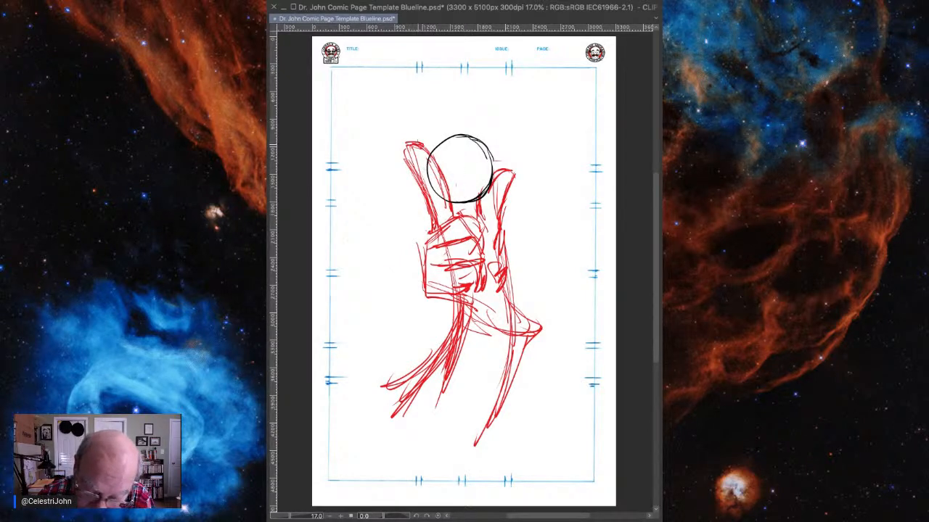
pyautogui.moveTo(419, 150); pyautogui.dragTo(441, 208)
pyautogui.moveTo(439, 197); pyautogui.dragTo(457, 222)
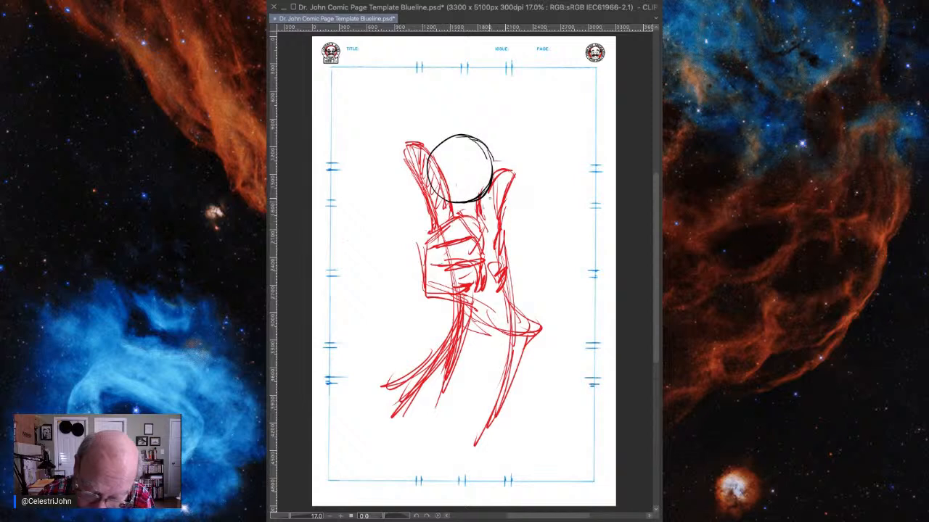
# Add red strokes between the fingers under the ball and along the outer knuckle of the left finger
pyautogui.moveTo(491, 193); pyautogui.dragTo(473, 222)
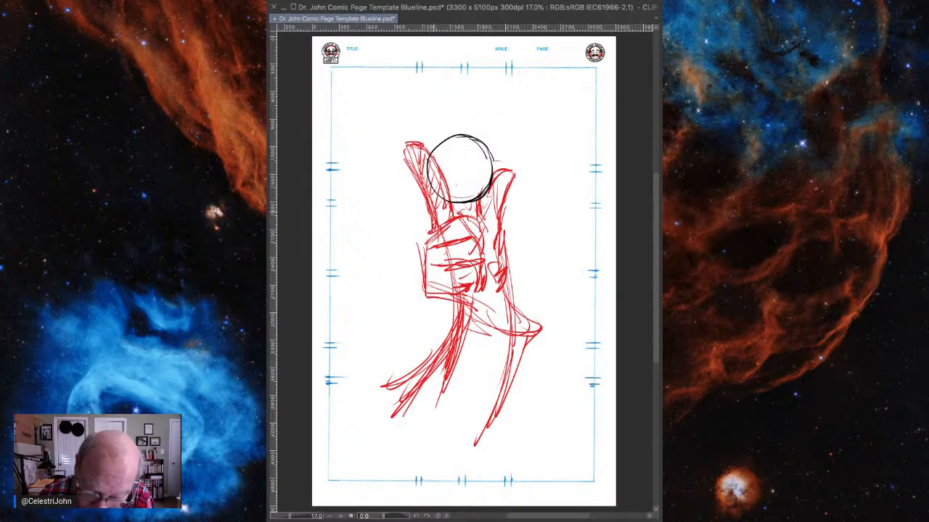
pyautogui.moveTo(426, 205); pyautogui.dragTo(419, 248)
pyautogui.moveTo(425, 216); pyautogui.dragTo(415, 248)
pyautogui.moveTo(441, 182)
pyautogui.mouseDown()
pyautogui.moveTo(448, 228)
pyautogui.moveTo(478, 228)
pyautogui.mouseUp()
pyautogui.moveTo(492, 181)
pyautogui.mouseDown()
pyautogui.moveTo(504, 166)
pyautogui.moveTo(501, 201)
pyautogui.moveTo(476, 210)
pyautogui.mouseUp()
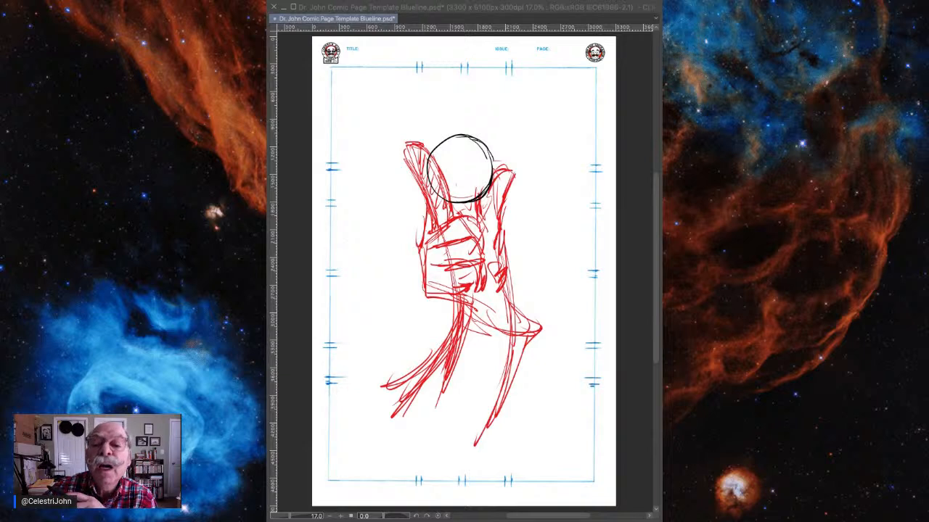
# Clear the red hand sketch and the dark blue frame marks, and move the black ball down toward the page's center
pyautogui.click(379, 7)
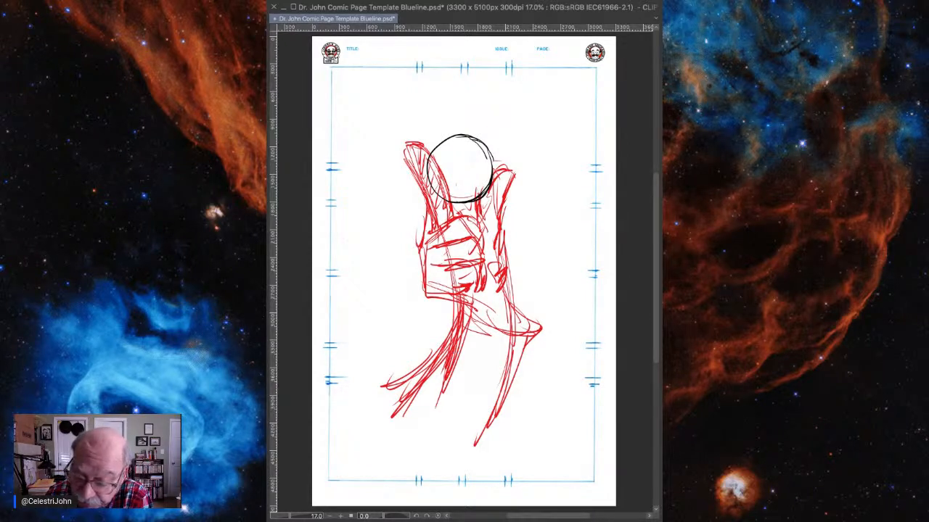
pyautogui.press('Delete')
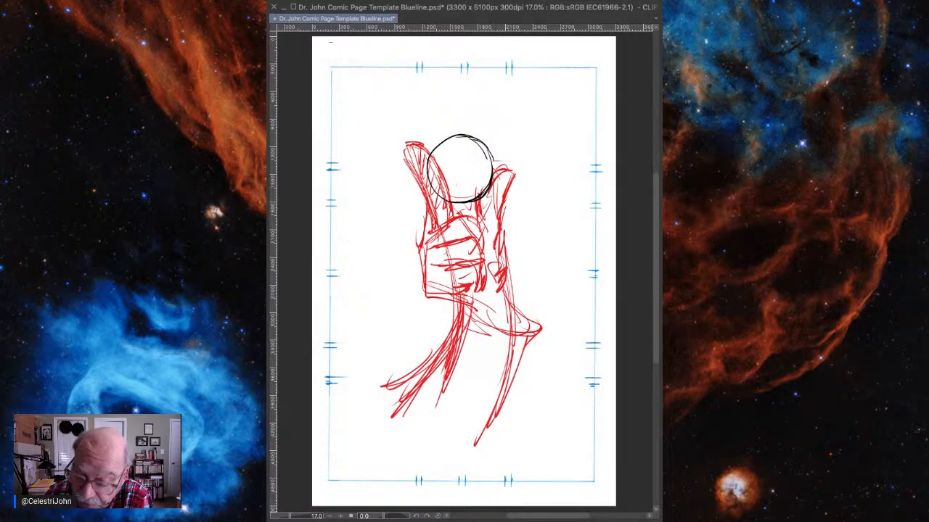
pyautogui.hotkey('ctrl', 'z')
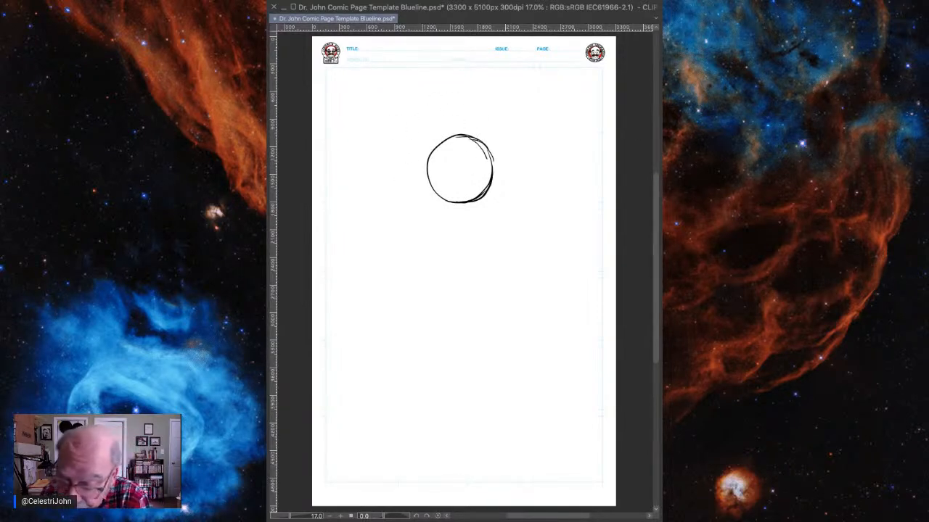
pyautogui.moveTo(475, 141)
pyautogui.mouseDown()
pyautogui.moveTo(477, 219)
pyautogui.moveTo(477, 209)
pyautogui.mouseUp()
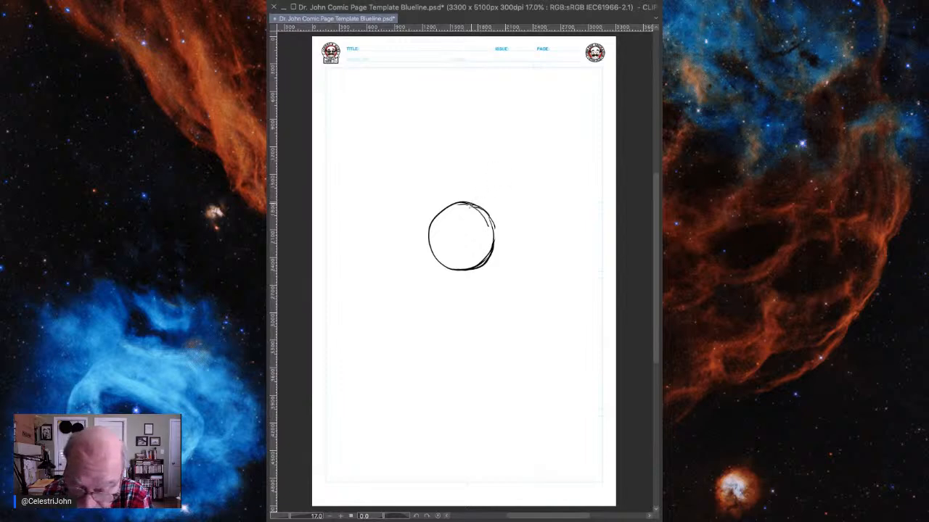
# Draw the palm edge right of the ball in red, plus rounded finger shapes over its top and upper left
pyautogui.moveTo(510, 235)
pyautogui.mouseDown()
pyautogui.moveTo(499, 287)
pyautogui.moveTo(507, 225)
pyautogui.moveTo(515, 231)
pyautogui.moveTo(500, 227)
pyautogui.moveTo(475, 278)
pyautogui.moveTo(505, 257)
pyautogui.moveTo(498, 287)
pyautogui.mouseUp()
pyautogui.moveTo(468, 191)
pyautogui.mouseDown()
pyautogui.moveTo(481, 214)
pyautogui.moveTo(477, 188)
pyautogui.moveTo(483, 211)
pyautogui.moveTo(460, 215)
pyautogui.moveTo(480, 198)
pyautogui.moveTo(429, 200)
pyautogui.mouseUp()
pyautogui.moveTo(425, 200); pyautogui.dragTo(412, 225)
pyautogui.moveTo(434, 201); pyautogui.dragTo(450, 220)
pyautogui.moveTo(411, 224)
pyautogui.mouseDown()
pyautogui.moveTo(449, 232)
pyautogui.moveTo(446, 239)
pyautogui.mouseUp()
# Draw the lower left fingers and the palm's lower edge in red, and a finger at the ball's upper right
pyautogui.moveTo(436, 203)
pyautogui.mouseDown()
pyautogui.moveTo(456, 219)
pyautogui.moveTo(421, 262)
pyautogui.mouseUp()
pyautogui.moveTo(417, 242)
pyautogui.mouseDown()
pyautogui.moveTo(422, 262)
pyautogui.moveTo(443, 266)
pyautogui.moveTo(431, 268)
pyautogui.mouseUp()
pyautogui.moveTo(445, 245)
pyautogui.mouseDown()
pyautogui.moveTo(431, 268)
pyautogui.moveTo(434, 289)
pyautogui.moveTo(460, 285)
pyautogui.moveTo(455, 293)
pyautogui.mouseUp()
pyautogui.moveTo(446, 277); pyautogui.dragTo(481, 296)
pyautogui.moveTo(464, 282); pyautogui.dragTo(487, 292)
pyautogui.moveTo(495, 202)
pyautogui.mouseDown()
pyautogui.moveTo(514, 227)
pyautogui.moveTo(482, 209)
pyautogui.mouseUp()
pyautogui.moveTo(483, 199)
pyautogui.mouseDown()
pyautogui.moveTo(486, 230)
pyautogui.moveTo(502, 238)
pyautogui.mouseUp()
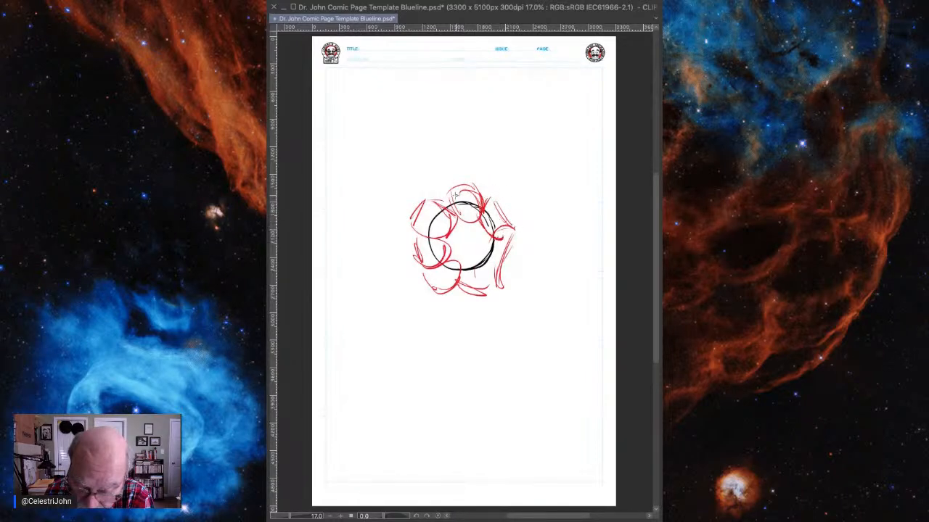
# Reinforce the finger outlines in red and extend two forearm lines from the palm toward the lower right
pyautogui.moveTo(449, 199)
pyautogui.mouseDown()
pyautogui.moveTo(470, 188)
pyautogui.moveTo(457, 217)
pyautogui.mouseUp()
pyautogui.moveTo(421, 200)
pyautogui.mouseDown()
pyautogui.moveTo(445, 209)
pyautogui.moveTo(410, 228)
pyautogui.mouseUp()
pyautogui.moveTo(449, 278); pyautogui.dragTo(471, 297)
pyautogui.moveTo(423, 276)
pyautogui.mouseDown()
pyautogui.moveTo(434, 269)
pyautogui.moveTo(508, 304)
pyautogui.mouseUp()
pyautogui.moveTo(489, 192)
pyautogui.mouseDown()
pyautogui.moveTo(515, 227)
pyautogui.moveTo(489, 211)
pyautogui.moveTo(499, 274)
pyautogui.mouseUp()
pyautogui.moveTo(506, 251)
pyautogui.mouseDown()
pyautogui.moveTo(518, 273)
pyautogui.moveTo(566, 281)
pyautogui.mouseUp()
pyautogui.moveTo(470, 294); pyautogui.dragTo(563, 358)
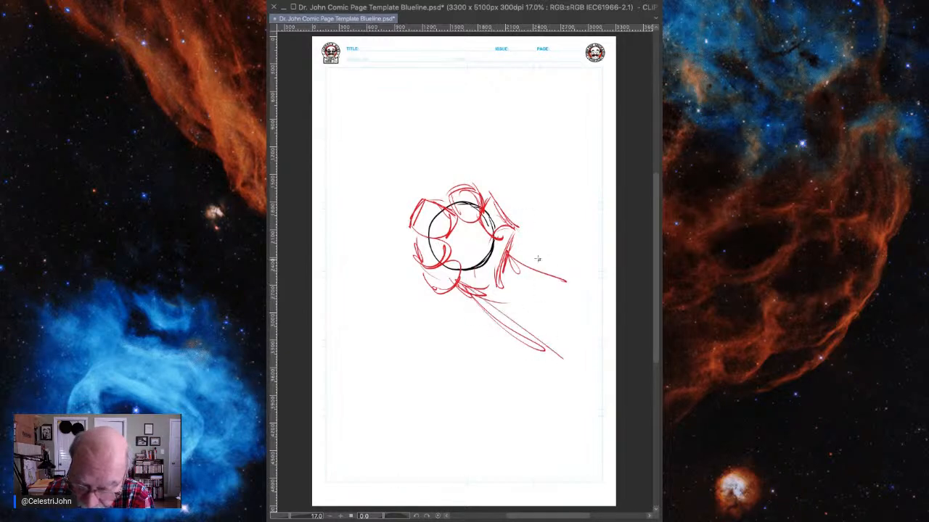
# Draw small red circles for the fingertips around the ball and a few curved strokes on the palm behind it
pyautogui.moveTo(433, 203)
pyautogui.mouseDown()
pyautogui.moveTo(447, 208)
pyautogui.moveTo(455, 229)
pyautogui.moveTo(414, 217)
pyautogui.moveTo(444, 236)
pyautogui.moveTo(411, 261)
pyautogui.moveTo(444, 253)
pyautogui.moveTo(428, 272)
pyautogui.moveTo(462, 277)
pyautogui.moveTo(428, 286)
pyautogui.moveTo(486, 286)
pyautogui.mouseUp()
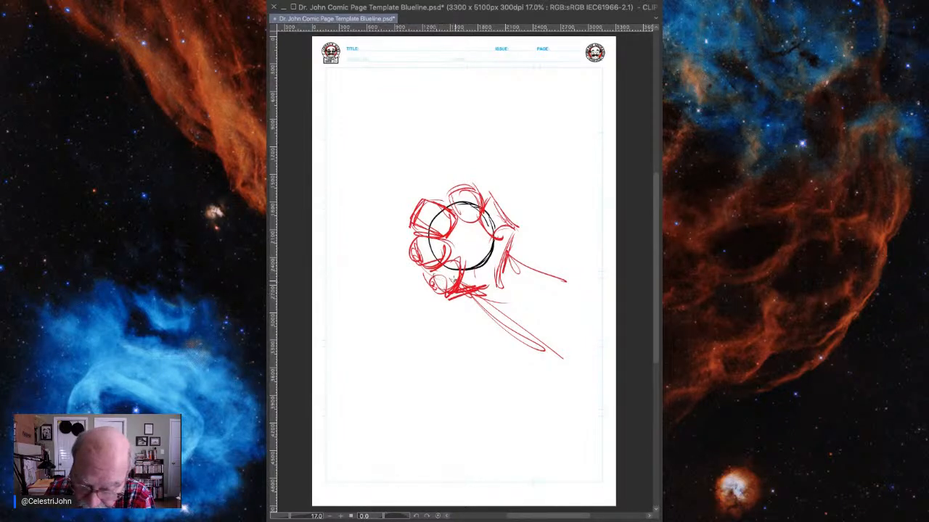
pyautogui.moveTo(463, 207)
pyautogui.mouseDown()
pyautogui.moveTo(450, 193)
pyautogui.moveTo(468, 187)
pyautogui.moveTo(482, 225)
pyautogui.moveTo(517, 230)
pyautogui.moveTo(503, 275)
pyautogui.mouseUp()
pyautogui.moveTo(433, 242)
pyautogui.mouseDown()
pyautogui.moveTo(450, 267)
pyautogui.moveTo(450, 210)
pyautogui.moveTo(431, 263)
pyautogui.moveTo(457, 280)
pyautogui.mouseUp()
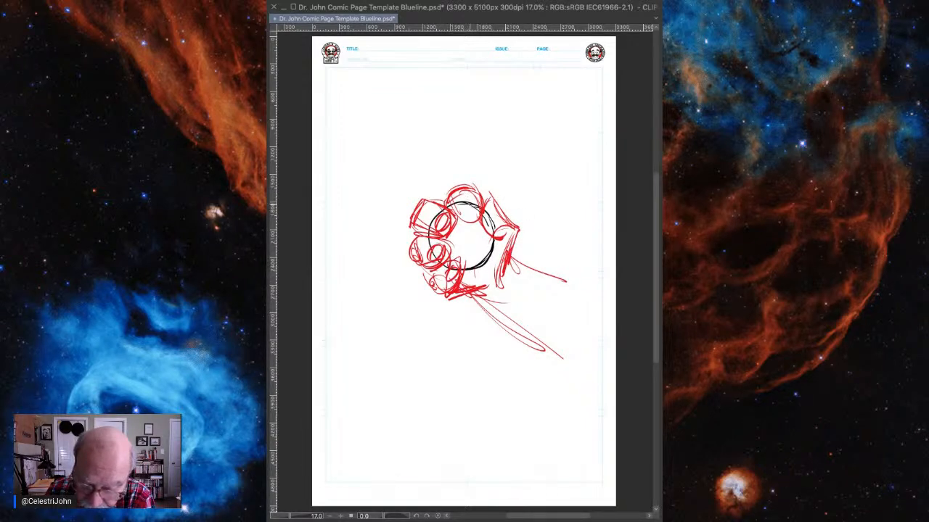
pyautogui.moveTo(472, 202)
pyautogui.mouseDown()
pyautogui.moveTo(464, 215)
pyautogui.moveTo(501, 218)
pyautogui.moveTo(487, 265)
pyautogui.moveTo(473, 269)
pyautogui.mouseUp()
pyautogui.moveTo(477, 237); pyautogui.dragTo(487, 279)
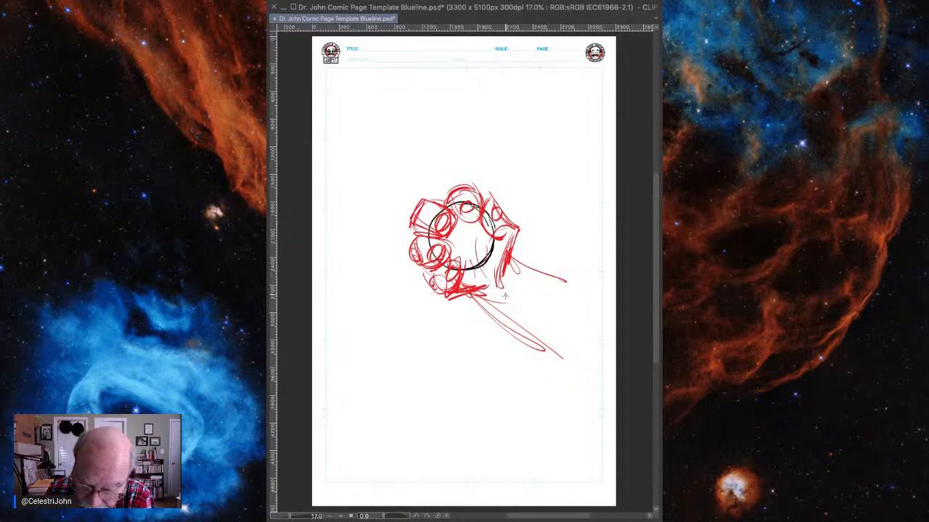
# Add a curved red wrist line across the palm's base and thicken both forearm lines
pyautogui.moveTo(499, 324)
pyautogui.mouseDown()
pyautogui.moveTo(482, 298)
pyautogui.moveTo(509, 329)
pyautogui.mouseUp()
pyautogui.moveTo(512, 261)
pyautogui.mouseDown()
pyautogui.moveTo(573, 285)
pyautogui.moveTo(483, 315)
pyautogui.moveTo(487, 306)
pyautogui.mouseUp()
pyautogui.moveTo(520, 257); pyautogui.dragTo(580, 294)
pyautogui.moveTo(487, 315); pyautogui.dragTo(512, 342)
pyautogui.moveTo(518, 234); pyautogui.dragTo(514, 257)
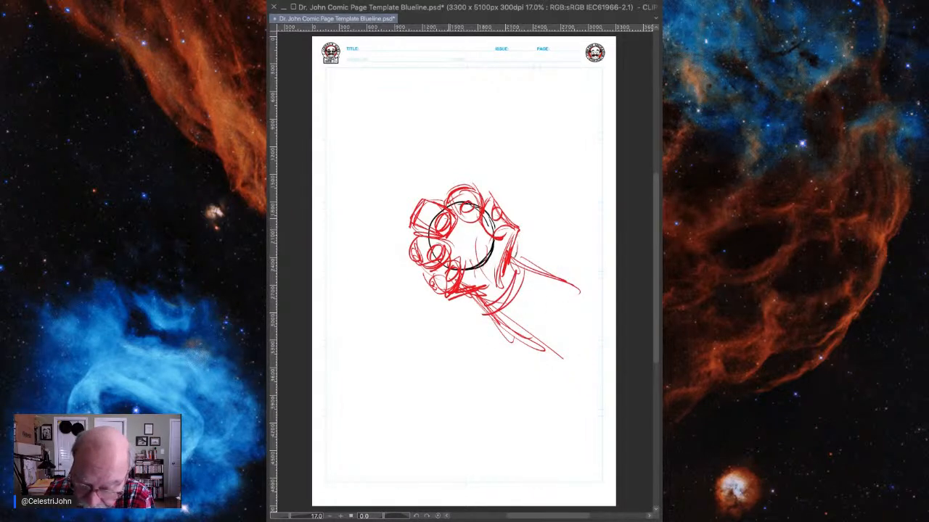
# Reinforce the upper left finger and the fingertip at the ball's top in red
pyautogui.moveTo(422, 204)
pyautogui.mouseDown()
pyautogui.moveTo(412, 230)
pyautogui.moveTo(454, 238)
pyautogui.mouseUp()
pyautogui.moveTo(448, 232)
pyautogui.mouseDown()
pyautogui.moveTo(457, 218)
pyautogui.moveTo(459, 225)
pyautogui.mouseUp()
pyautogui.moveTo(476, 199)
pyautogui.mouseDown()
pyautogui.moveTo(463, 221)
pyautogui.moveTo(476, 213)
pyautogui.mouseUp()
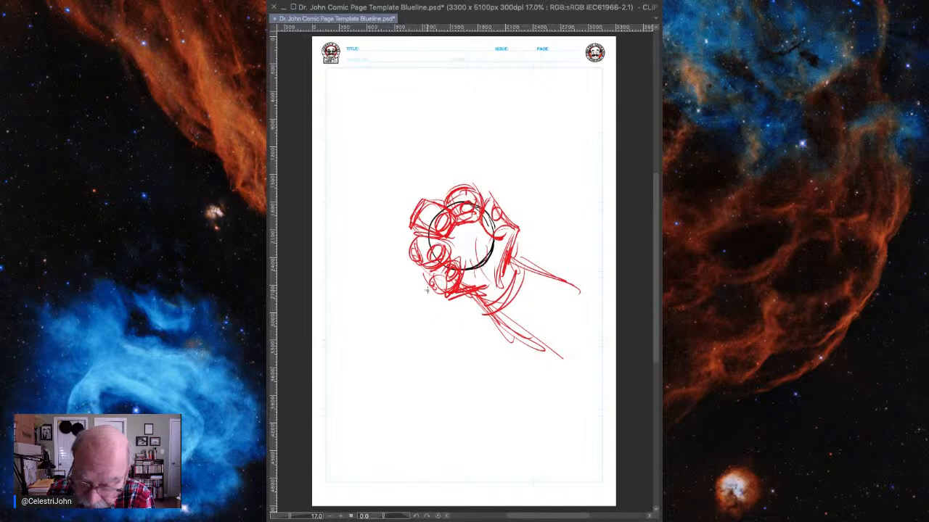
# Extend the lowest finger outward with red strokes and outline its tip and lower edge in blue
pyautogui.moveTo(431, 281)
pyautogui.mouseDown()
pyautogui.moveTo(402, 298)
pyautogui.moveTo(435, 271)
pyautogui.moveTo(406, 293)
pyautogui.moveTo(448, 291)
pyautogui.moveTo(402, 277)
pyautogui.moveTo(453, 287)
pyautogui.moveTo(420, 283)
pyautogui.moveTo(428, 274)
pyautogui.moveTo(404, 296)
pyautogui.mouseUp()
pyautogui.moveTo(397, 272)
pyautogui.mouseDown()
pyautogui.moveTo(408, 296)
pyautogui.moveTo(397, 260)
pyautogui.moveTo(423, 277)
pyautogui.moveTo(440, 273)
pyautogui.mouseUp()
pyautogui.moveTo(408, 295); pyautogui.dragTo(471, 291)
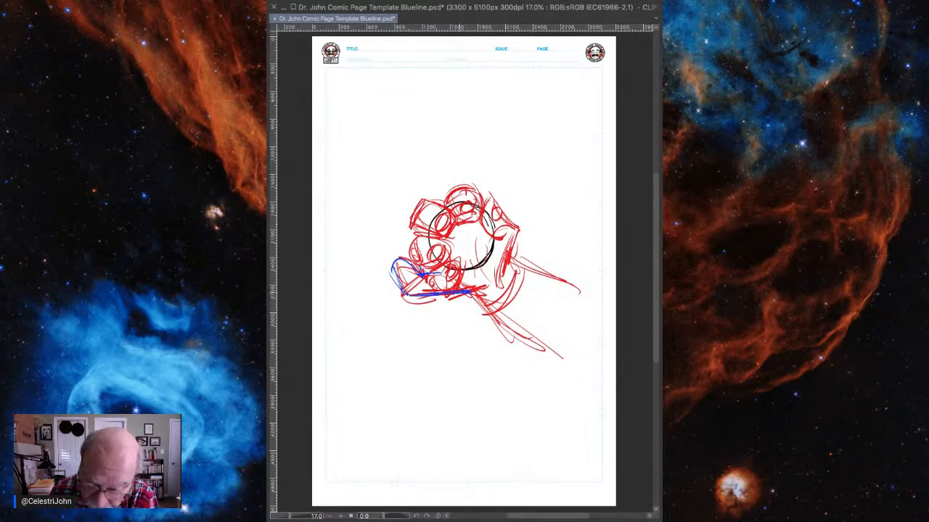
# Outline the finger above the lowest one in blue and add short blue strokes on the palm below the ball
pyautogui.moveTo(418, 240); pyautogui.dragTo(415, 257)
pyautogui.moveTo(421, 266)
pyautogui.mouseDown()
pyautogui.moveTo(450, 259)
pyautogui.moveTo(444, 239)
pyautogui.moveTo(452, 259)
pyautogui.moveTo(440, 277)
pyautogui.mouseUp()
pyautogui.moveTo(434, 274); pyautogui.dragTo(491, 260)
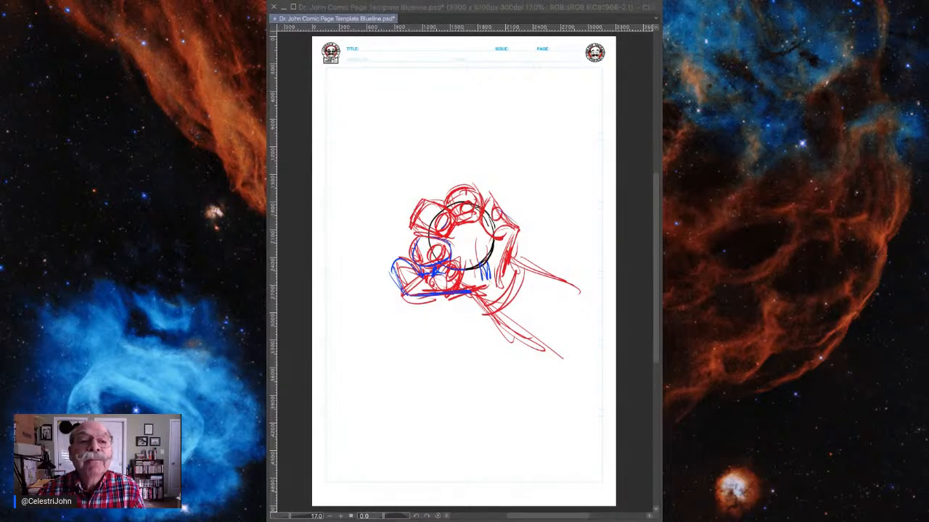
# Outline the upper fingers and palm edge in blue and shade the ball with diagonal blue hatching
pyautogui.click(347, 9)
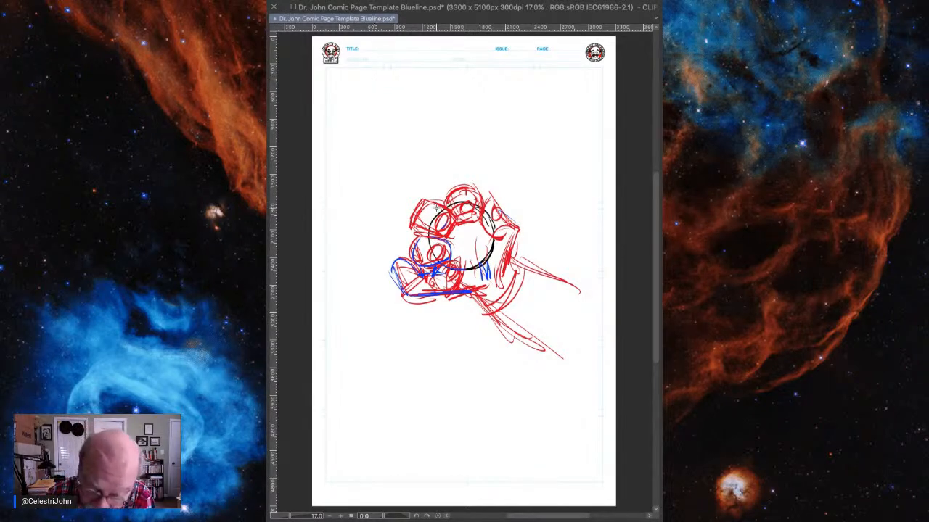
pyautogui.moveTo(413, 228)
pyautogui.mouseDown()
pyautogui.moveTo(440, 234)
pyautogui.moveTo(455, 224)
pyautogui.moveTo(447, 209)
pyautogui.moveTo(481, 218)
pyautogui.moveTo(476, 192)
pyautogui.moveTo(493, 237)
pyautogui.mouseUp()
pyautogui.moveTo(495, 204); pyautogui.dragTo(516, 254)
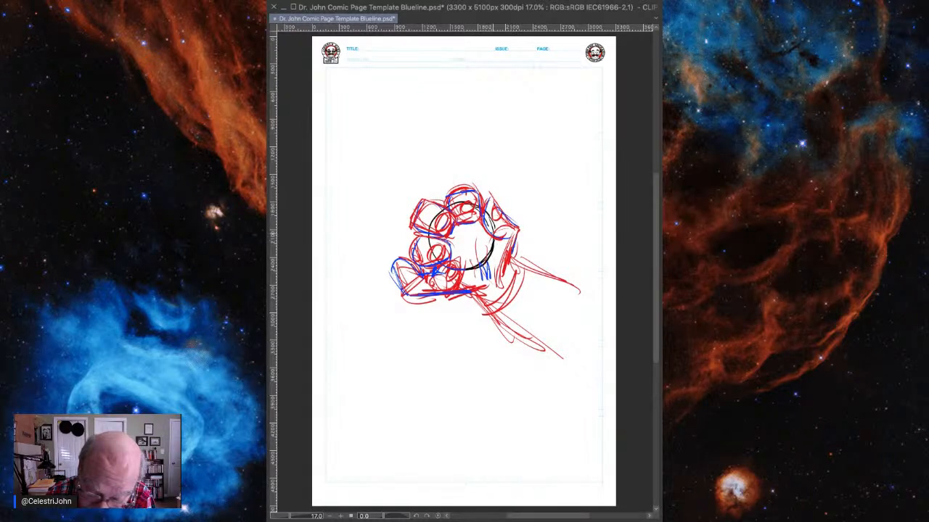
pyautogui.moveTo(461, 226)
pyautogui.mouseDown()
pyautogui.moveTo(448, 250)
pyautogui.moveTo(465, 264)
pyautogui.moveTo(445, 268)
pyautogui.moveTo(454, 265)
pyautogui.mouseUp()
pyautogui.moveTo(486, 237)
pyautogui.mouseDown()
pyautogui.moveTo(456, 265)
pyautogui.moveTo(466, 259)
pyautogui.mouseUp()
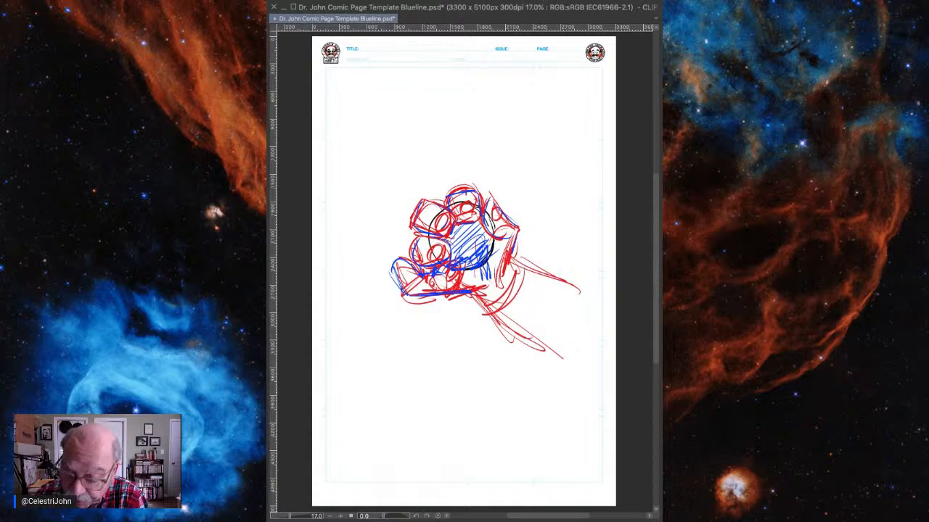
# Clear the finished hand sketch from the page and draw a larger ball in loose blue circles near the center
pyautogui.press('Delete')
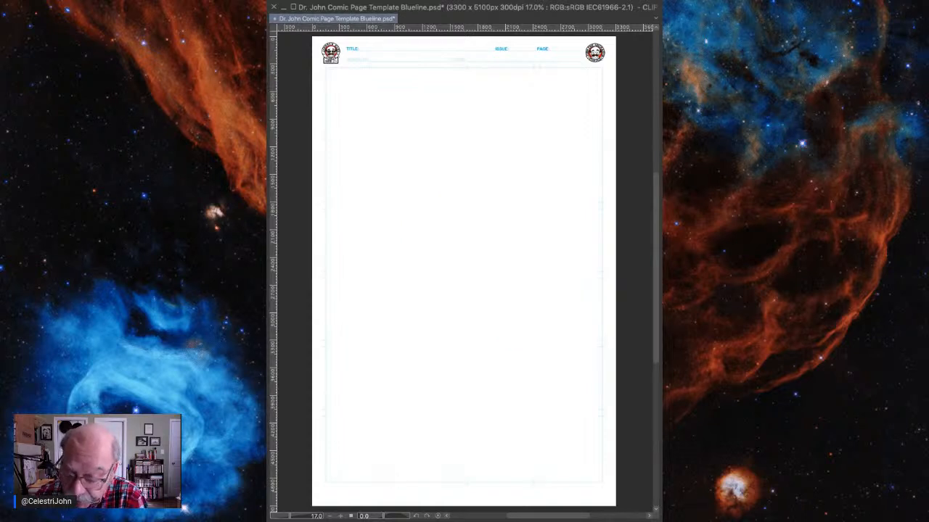
pyautogui.hotkey('ctrl', 'z')
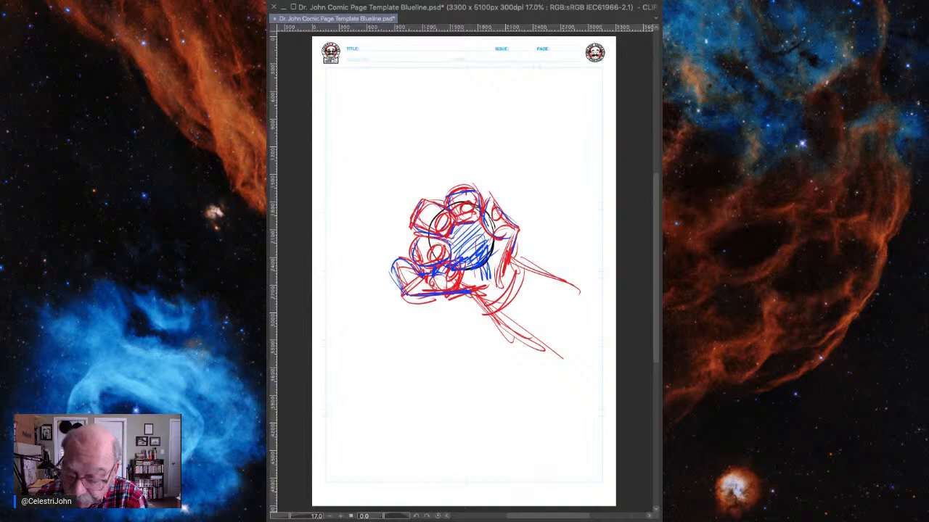
pyautogui.press('Delete')
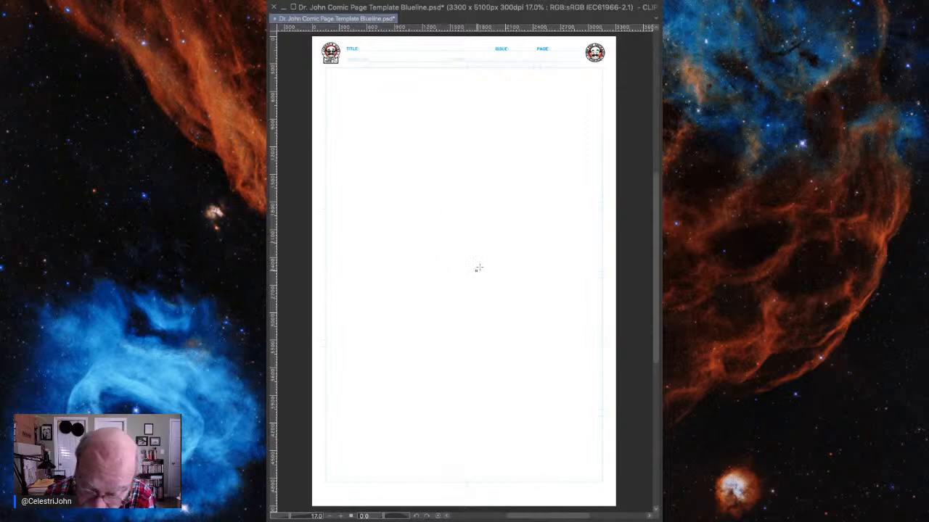
pyautogui.moveTo(432, 232)
pyautogui.mouseDown()
pyautogui.moveTo(486, 214)
pyautogui.moveTo(514, 254)
pyautogui.moveTo(443, 293)
pyautogui.moveTo(424, 222)
pyautogui.moveTo(508, 218)
pyautogui.mouseUp()
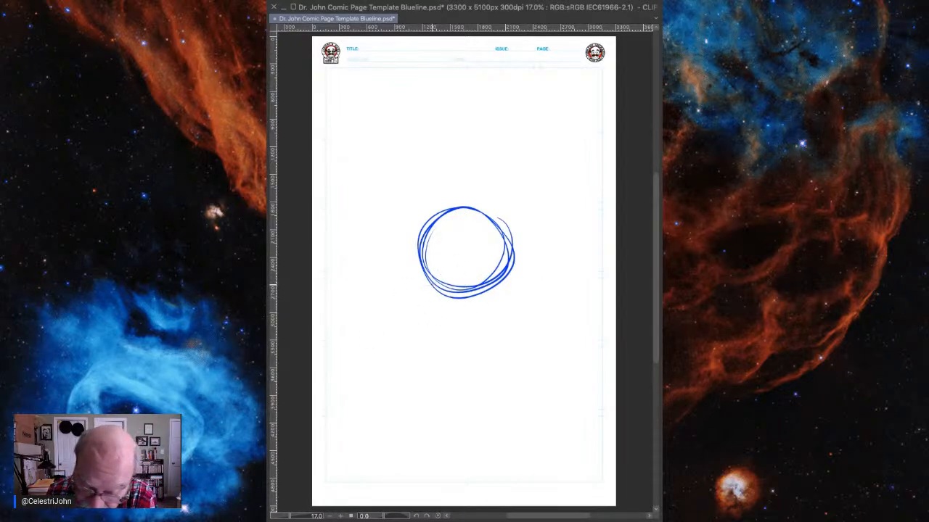
# Rough in a red fingertip over the ball's lower edge and the hand's edges along both sides of the ball
pyautogui.moveTo(428, 288)
pyautogui.mouseDown()
pyautogui.moveTo(467, 267)
pyautogui.moveTo(456, 301)
pyautogui.moveTo(462, 306)
pyautogui.mouseUp()
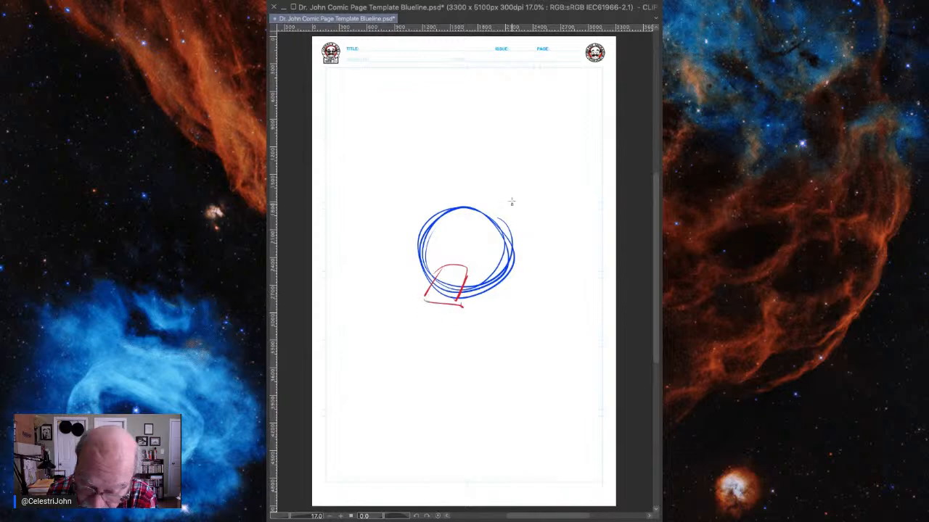
pyautogui.moveTo(500, 228)
pyautogui.mouseDown()
pyautogui.moveTo(499, 240)
pyautogui.moveTo(497, 218)
pyautogui.moveTo(537, 232)
pyautogui.moveTo(512, 298)
pyautogui.mouseUp()
pyautogui.moveTo(519, 245); pyautogui.dragTo(496, 280)
pyautogui.moveTo(437, 268)
pyautogui.mouseDown()
pyautogui.moveTo(425, 300)
pyautogui.moveTo(465, 296)
pyautogui.moveTo(402, 222)
pyautogui.moveTo(423, 233)
pyautogui.mouseUp()
pyautogui.moveTo(431, 244); pyautogui.dragTo(426, 280)
# Sketch red fingers wrapping around the ball's left and upper edges
pyautogui.moveTo(418, 204); pyautogui.dragTo(434, 203)
pyautogui.moveTo(437, 212)
pyautogui.mouseDown()
pyautogui.moveTo(456, 169)
pyautogui.moveTo(486, 214)
pyautogui.moveTo(480, 204)
pyautogui.mouseUp()
pyautogui.moveTo(444, 193)
pyautogui.mouseDown()
pyautogui.moveTo(441, 214)
pyautogui.moveTo(421, 175)
pyautogui.mouseUp()
pyautogui.moveTo(418, 177); pyautogui.dragTo(423, 230)
pyautogui.moveTo(403, 212); pyautogui.dragTo(428, 249)
pyautogui.moveTo(425, 242); pyautogui.dragTo(430, 280)
pyautogui.moveTo(403, 214)
pyautogui.mouseDown()
pyautogui.moveTo(408, 262)
pyautogui.moveTo(424, 287)
pyautogui.mouseUp()
pyautogui.moveTo(422, 289)
pyautogui.mouseDown()
pyautogui.moveTo(473, 315)
pyautogui.moveTo(443, 293)
pyautogui.moveTo(444, 262)
pyautogui.mouseUp()
pyautogui.moveTo(443, 263)
pyautogui.mouseDown()
pyautogui.moveTo(466, 274)
pyautogui.moveTo(460, 269)
pyautogui.mouseUp()
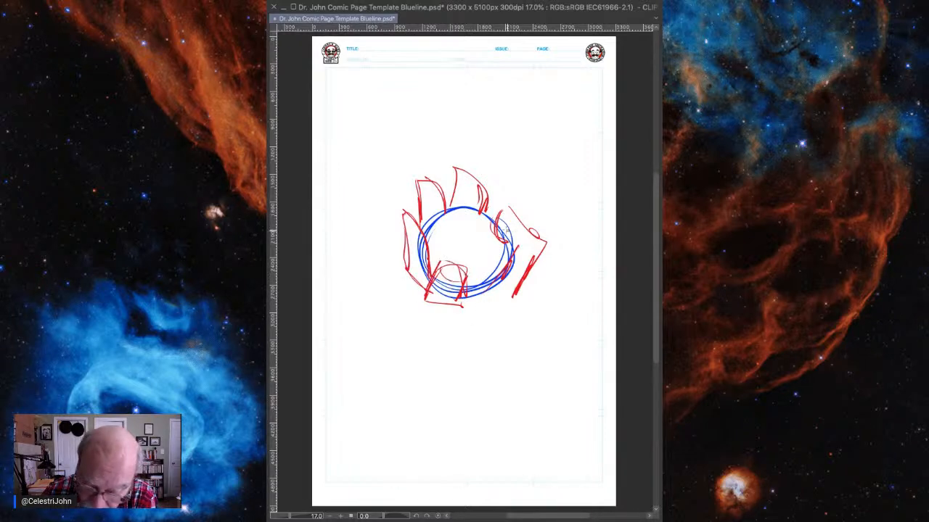
# Refine the top and right fingers in red and add the curved palm heel and forearm lines below the ball
pyautogui.moveTo(487, 190); pyautogui.dragTo(485, 210)
pyautogui.moveTo(476, 172); pyautogui.dragTo(511, 251)
pyautogui.moveTo(492, 215); pyautogui.dragTo(527, 253)
pyautogui.moveTo(521, 284)
pyautogui.mouseDown()
pyautogui.moveTo(505, 325)
pyautogui.moveTo(457, 376)
pyautogui.mouseUp()
pyautogui.moveTo(460, 304)
pyautogui.mouseDown()
pyautogui.moveTo(389, 356)
pyautogui.moveTo(506, 324)
pyautogui.mouseUp()
pyautogui.moveTo(492, 291); pyautogui.dragTo(489, 321)
pyautogui.moveTo(450, 309)
pyautogui.mouseDown()
pyautogui.moveTo(456, 322)
pyautogui.moveTo(503, 317)
pyautogui.mouseUp()
pyautogui.moveTo(502, 288); pyautogui.dragTo(506, 314)
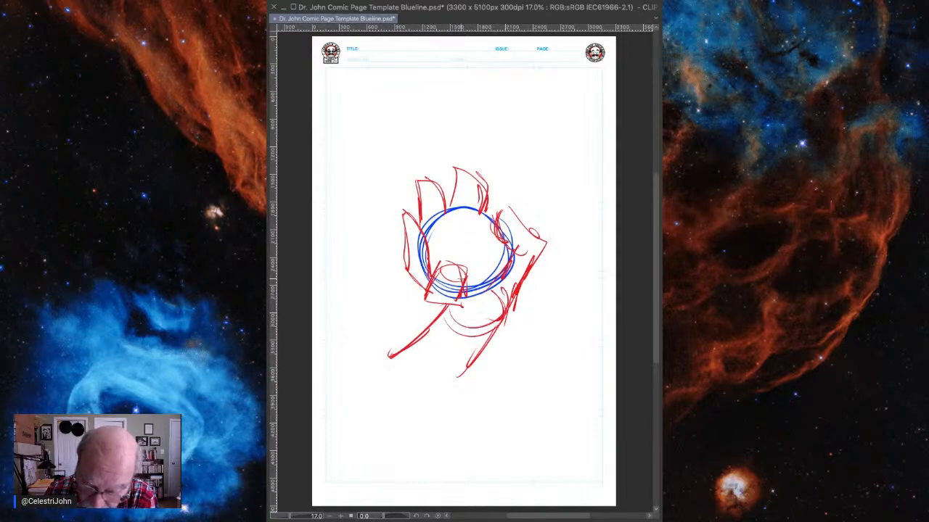
# Reinforce the red outlines of all the fingers around the ball and the base of the front digit
pyautogui.moveTo(433, 281)
pyautogui.mouseDown()
pyautogui.moveTo(459, 266)
pyautogui.moveTo(448, 295)
pyautogui.mouseUp()
pyautogui.moveTo(427, 248); pyautogui.dragTo(424, 262)
pyautogui.moveTo(426, 215)
pyautogui.mouseDown()
pyautogui.moveTo(408, 270)
pyautogui.moveTo(425, 295)
pyautogui.mouseUp()
pyautogui.moveTo(419, 180)
pyautogui.mouseDown()
pyautogui.moveTo(421, 219)
pyautogui.moveTo(448, 218)
pyautogui.moveTo(459, 172)
pyautogui.moveTo(421, 216)
pyautogui.mouseUp()
pyautogui.moveTo(440, 180)
pyautogui.mouseDown()
pyautogui.moveTo(453, 220)
pyautogui.moveTo(423, 230)
pyautogui.mouseUp()
pyautogui.moveTo(457, 199)
pyautogui.mouseDown()
pyautogui.moveTo(434, 230)
pyautogui.moveTo(421, 219)
pyautogui.moveTo(440, 179)
pyautogui.mouseUp()
pyautogui.moveTo(442, 179)
pyautogui.mouseDown()
pyautogui.moveTo(454, 209)
pyautogui.moveTo(459, 169)
pyautogui.mouseUp()
pyautogui.moveTo(460, 168); pyautogui.dragTo(519, 245)
pyautogui.moveTo(514, 207); pyautogui.dragTo(535, 241)
pyautogui.moveTo(426, 256); pyautogui.dragTo(428, 281)
pyautogui.moveTo(404, 222)
pyautogui.mouseDown()
pyautogui.moveTo(402, 278)
pyautogui.moveTo(465, 312)
pyautogui.mouseUp()
# Add small red ovals on the fingertips and joints around the ball
pyautogui.moveTo(444, 272); pyautogui.dragTo(458, 274)
pyautogui.moveTo(447, 266); pyautogui.dragTo(456, 277)
pyautogui.moveTo(407, 227); pyautogui.dragTo(413, 235)
pyautogui.moveTo(439, 183)
pyautogui.mouseDown()
pyautogui.moveTo(433, 199)
pyautogui.moveTo(443, 205)
pyautogui.mouseUp()
pyautogui.moveTo(460, 170)
pyautogui.mouseDown()
pyautogui.moveTo(469, 185)
pyautogui.moveTo(474, 179)
pyautogui.mouseUp()
pyautogui.moveTo(508, 213); pyautogui.dragTo(521, 232)
# Thicken the hand's outer contours in red and reinforce the fingers where they meet the ball
pyautogui.moveTo(537, 270); pyautogui.dragTo(521, 298)
pyautogui.moveTo(480, 216); pyautogui.dragTo(510, 251)
pyautogui.moveTo(445, 231)
pyautogui.mouseDown()
pyautogui.moveTo(457, 247)
pyautogui.moveTo(410, 265)
pyautogui.mouseUp()
pyautogui.moveTo(406, 272)
pyautogui.mouseDown()
pyautogui.moveTo(417, 284)
pyautogui.moveTo(485, 286)
pyautogui.moveTo(446, 310)
pyautogui.moveTo(471, 315)
pyautogui.mouseUp()
pyautogui.moveTo(441, 264)
pyautogui.mouseDown()
pyautogui.moveTo(422, 298)
pyautogui.moveTo(463, 281)
pyautogui.mouseUp()
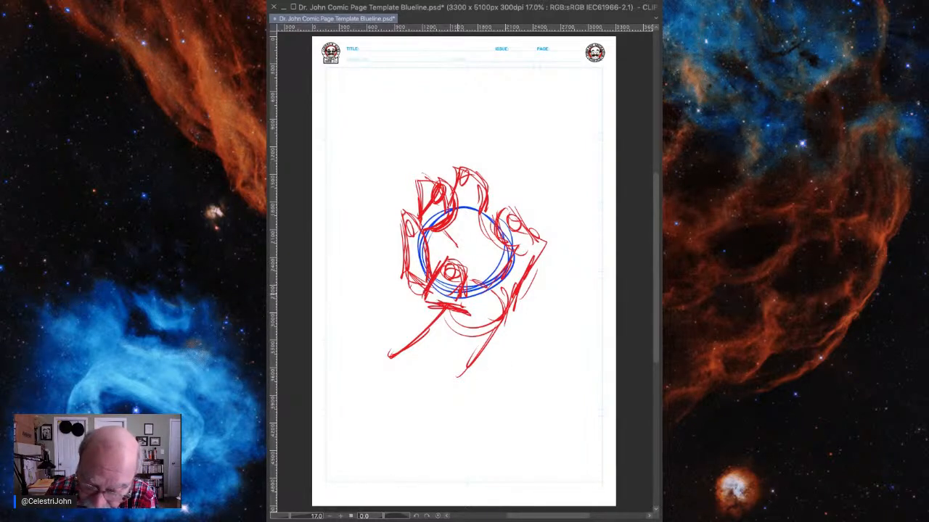
pyautogui.moveTo(522, 226); pyautogui.dragTo(532, 239)
pyautogui.moveTo(479, 191); pyautogui.dragTo(486, 208)
pyautogui.moveTo(477, 196)
pyautogui.mouseDown()
pyautogui.moveTo(484, 208)
pyautogui.moveTo(452, 197)
pyautogui.mouseUp()
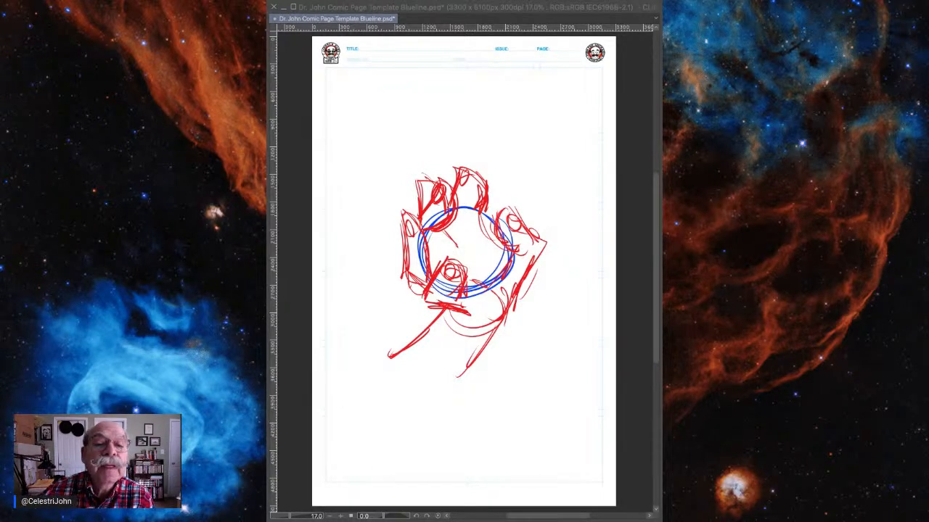
# Clear the red hand sketch and the blue ball from the page
pyautogui.click(498, 8)
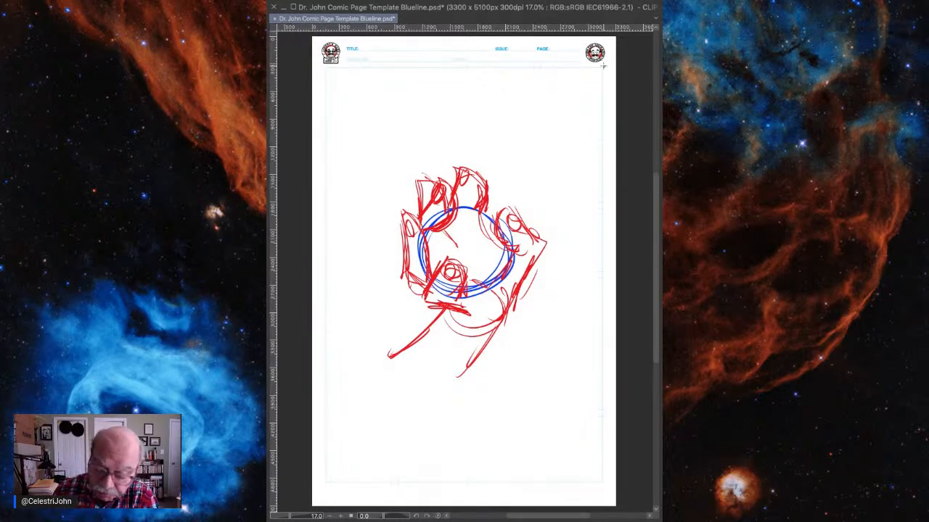
pyautogui.press('Delete')
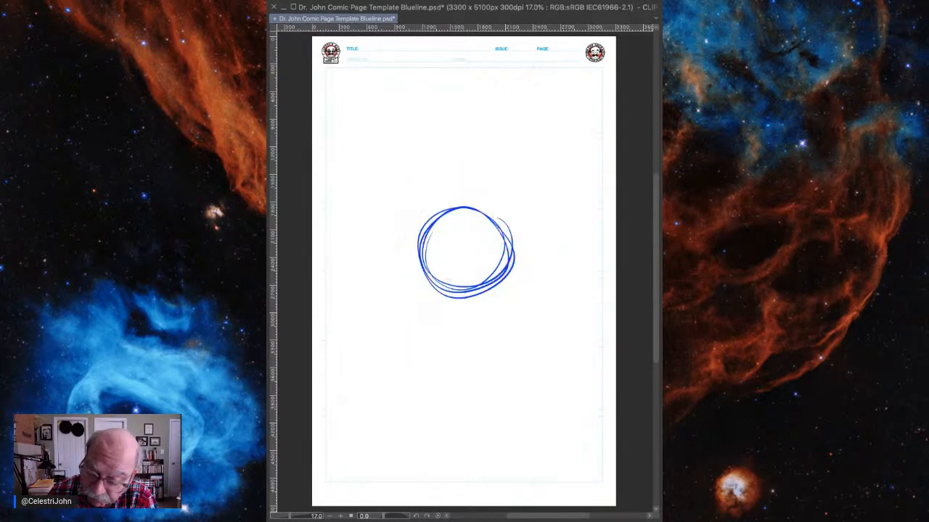
pyautogui.press('Delete')
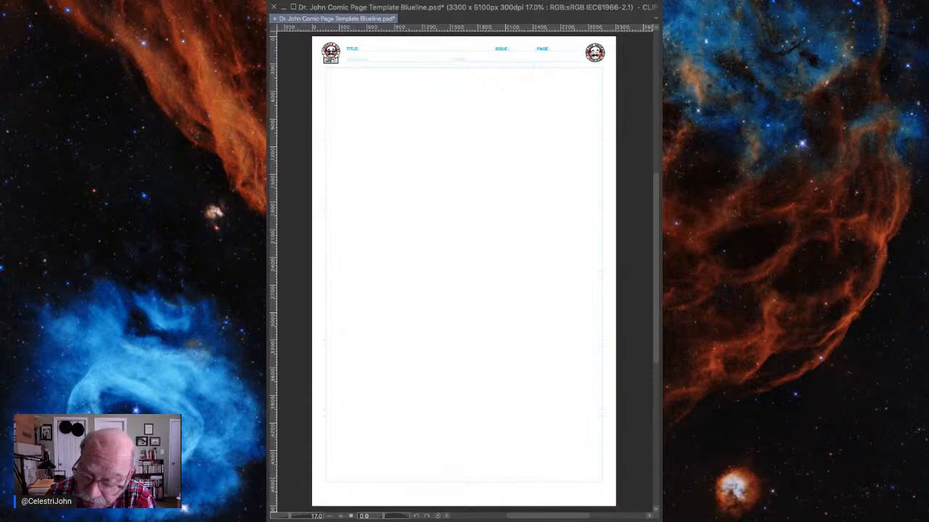
pyautogui.press('super+z')
pyautogui.press('super+shift+z')
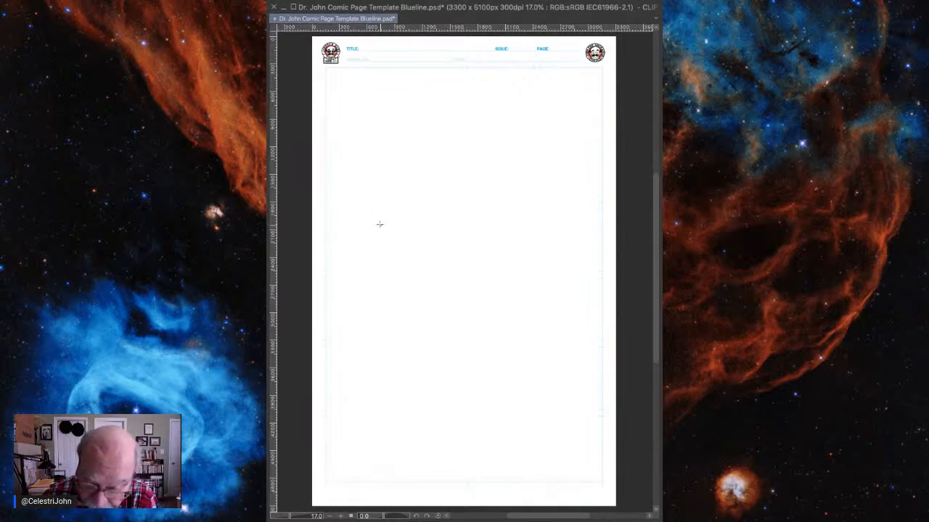
# Sketch a tilted, box-shaped palm in black near the center of the page
pyautogui.moveTo(430, 241); pyautogui.dragTo(433, 254)
pyautogui.moveTo(461, 218)
pyautogui.mouseDown()
pyautogui.moveTo(425, 248)
pyautogui.moveTo(451, 264)
pyautogui.moveTo(495, 268)
pyautogui.mouseUp()
pyautogui.moveTo(430, 252)
pyautogui.mouseDown()
pyautogui.moveTo(460, 293)
pyautogui.moveTo(494, 269)
pyautogui.moveTo(462, 293)
pyautogui.moveTo(489, 279)
pyautogui.mouseUp()
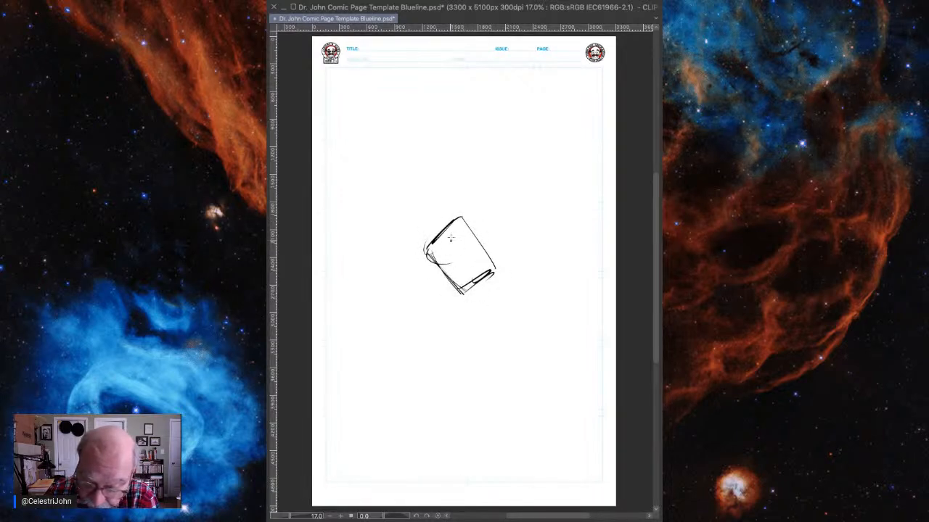
pyautogui.moveTo(431, 248)
pyautogui.mouseDown()
pyautogui.moveTo(479, 205)
pyautogui.moveTo(496, 263)
pyautogui.mouseUp()
pyautogui.moveTo(466, 224); pyautogui.dragTo(490, 265)
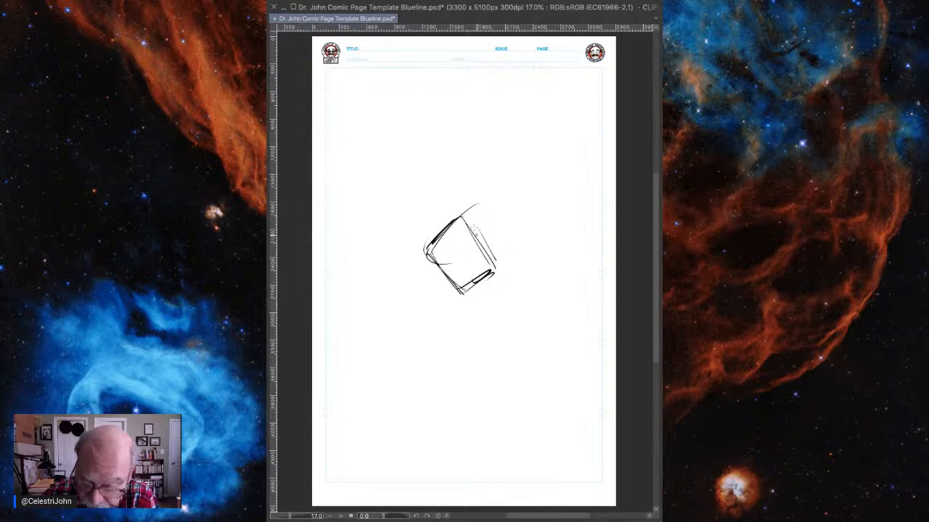
# Add four spread fingers and a thumb extending from the boxy palm in black
pyautogui.moveTo(429, 248)
pyautogui.mouseDown()
pyautogui.moveTo(370, 205)
pyautogui.moveTo(425, 247)
pyautogui.moveTo(390, 173)
pyautogui.moveTo(428, 226)
pyautogui.moveTo(402, 155)
pyautogui.mouseUp()
pyautogui.moveTo(404, 155)
pyautogui.mouseDown()
pyautogui.moveTo(436, 220)
pyautogui.moveTo(408, 157)
pyautogui.moveTo(462, 217)
pyautogui.mouseUp()
pyautogui.moveTo(445, 171); pyautogui.dragTo(459, 215)
pyautogui.moveTo(492, 260)
pyautogui.mouseDown()
pyautogui.moveTo(496, 204)
pyautogui.moveTo(487, 249)
pyautogui.mouseUp()
pyautogui.moveTo(502, 196)
pyautogui.mouseDown()
pyautogui.moveTo(483, 253)
pyautogui.moveTo(473, 253)
pyautogui.moveTo(481, 218)
pyautogui.mouseUp()
pyautogui.moveTo(436, 161); pyautogui.dragTo(447, 211)
pyautogui.moveTo(404, 160)
pyautogui.mouseDown()
pyautogui.moveTo(430, 218)
pyautogui.moveTo(428, 242)
pyautogui.mouseUp()
pyautogui.moveTo(389, 182); pyautogui.dragTo(431, 233)
pyautogui.moveTo(371, 210); pyautogui.dragTo(441, 267)
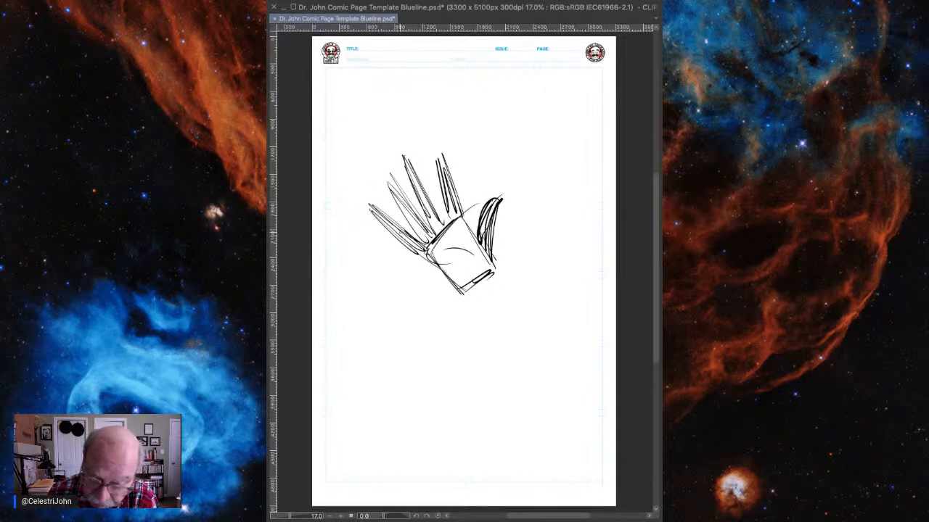
# Draw curved joint guides across the fingers and thumb and add two forearm lines below the palm
pyautogui.moveTo(401, 236); pyautogui.dragTo(460, 198)
pyautogui.moveTo(382, 221); pyautogui.dragTo(469, 183)
pyautogui.moveTo(475, 227)
pyautogui.mouseDown()
pyautogui.moveTo(503, 241)
pyautogui.moveTo(515, 228)
pyautogui.mouseUp()
pyautogui.moveTo(408, 202)
pyautogui.mouseDown()
pyautogui.moveTo(383, 231)
pyautogui.moveTo(405, 198)
pyautogui.moveTo(383, 183)
pyautogui.mouseUp()
pyautogui.moveTo(493, 272); pyautogui.dragTo(479, 324)
pyautogui.moveTo(464, 283); pyautogui.dragTo(414, 328)
pyautogui.moveTo(442, 254)
pyautogui.mouseDown()
pyautogui.moveTo(473, 268)
pyautogui.moveTo(415, 329)
pyautogui.mouseUp()
pyautogui.moveTo(428, 317); pyautogui.dragTo(419, 337)
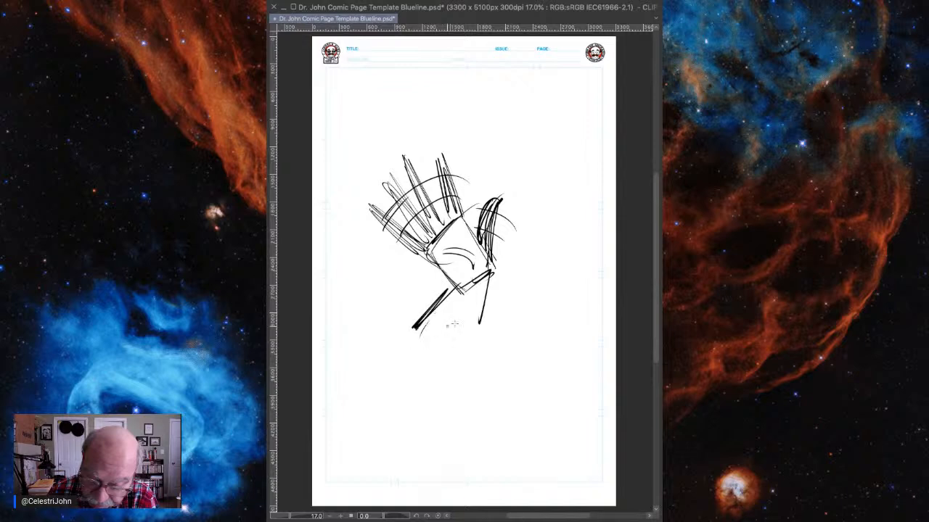
# Sketch a small hand with curled fingers, a rounded thumb base and wrist lines at the page's upper right
pyautogui.moveTo(477, 138)
pyautogui.mouseDown()
pyautogui.moveTo(495, 118)
pyautogui.moveTo(529, 143)
pyautogui.moveTo(517, 149)
pyautogui.mouseUp()
pyautogui.moveTo(489, 118)
pyautogui.mouseDown()
pyautogui.moveTo(556, 134)
pyautogui.moveTo(539, 136)
pyautogui.moveTo(564, 155)
pyautogui.mouseUp()
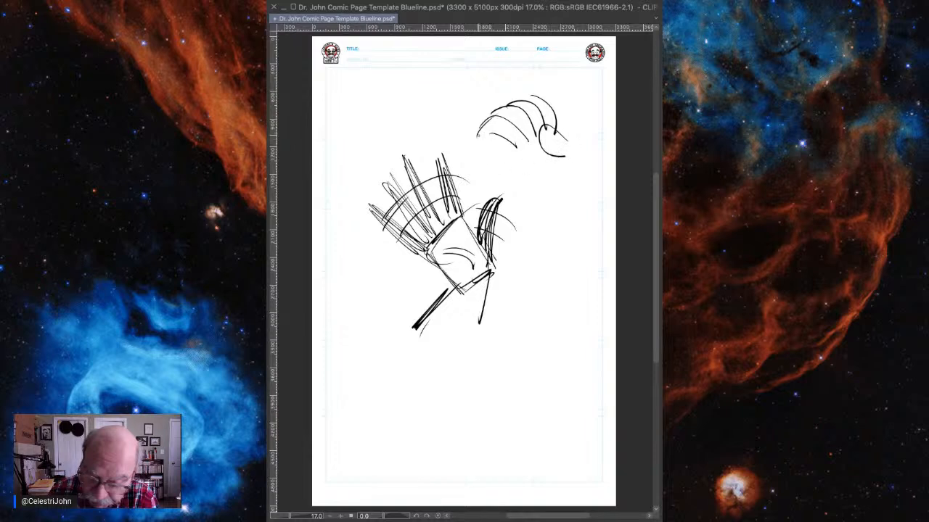
pyautogui.moveTo(476, 136); pyautogui.dragTo(515, 168)
pyautogui.moveTo(565, 154); pyautogui.dragTo(553, 193)
pyautogui.moveTo(500, 149); pyautogui.dragTo(517, 150)
pyautogui.moveTo(518, 150)
pyautogui.mouseDown()
pyautogui.moveTo(534, 143)
pyautogui.moveTo(521, 150)
pyautogui.moveTo(519, 167)
pyautogui.mouseUp()
pyautogui.moveTo(533, 161)
pyautogui.mouseDown()
pyautogui.moveTo(528, 178)
pyautogui.moveTo(550, 174)
pyautogui.mouseUp()
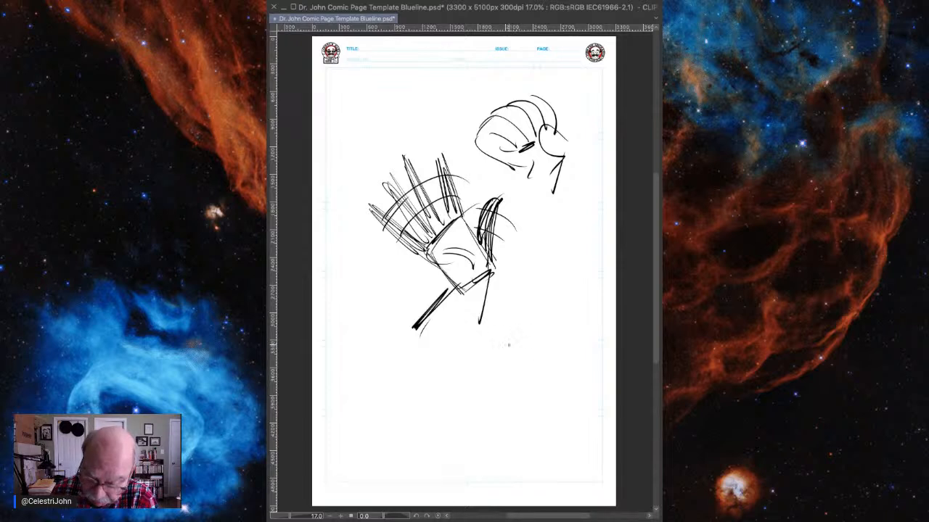
# Sketch a pointing hand with curled lower fingers and forearm lines at the page's lower right
pyautogui.moveTo(516, 343)
pyautogui.mouseDown()
pyautogui.moveTo(449, 354)
pyautogui.moveTo(516, 355)
pyautogui.moveTo(542, 339)
pyautogui.moveTo(533, 360)
pyautogui.moveTo(489, 388)
pyautogui.moveTo(522, 384)
pyautogui.moveTo(484, 415)
pyautogui.moveTo(517, 399)
pyautogui.mouseUp()
pyautogui.moveTo(508, 401); pyautogui.dragTo(536, 382)
pyautogui.moveTo(536, 347)
pyautogui.mouseDown()
pyautogui.moveTo(568, 367)
pyautogui.moveTo(487, 356)
pyautogui.moveTo(443, 368)
pyautogui.mouseUp()
pyautogui.moveTo(497, 352)
pyautogui.mouseDown()
pyautogui.moveTo(454, 356)
pyautogui.moveTo(504, 372)
pyautogui.mouseUp()
pyautogui.moveTo(450, 360)
pyautogui.mouseDown()
pyautogui.moveTo(553, 378)
pyautogui.moveTo(563, 384)
pyautogui.moveTo(555, 400)
pyautogui.mouseUp()
pyautogui.moveTo(541, 356); pyautogui.dragTo(581, 418)
pyautogui.moveTo(532, 392); pyautogui.dragTo(536, 459)
pyautogui.moveTo(535, 437); pyautogui.dragTo(541, 463)
pyautogui.moveTo(539, 363); pyautogui.dragTo(570, 427)
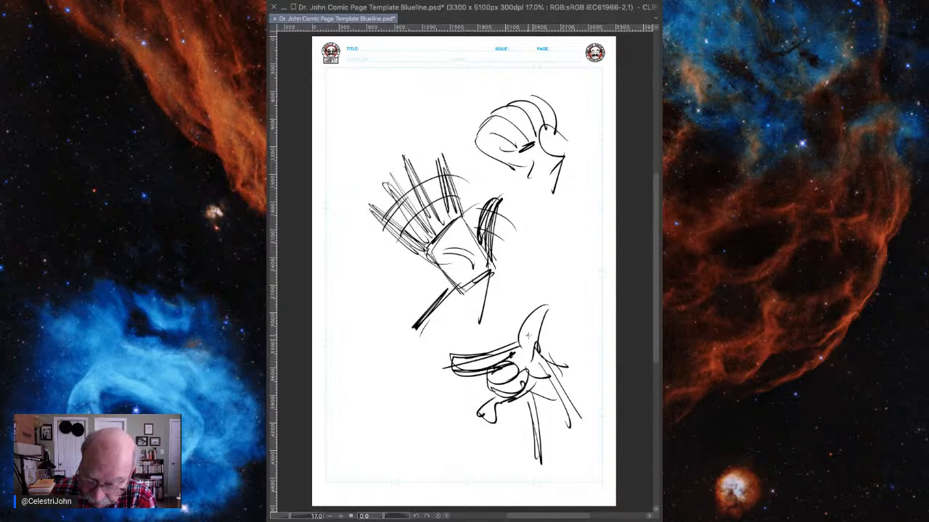
# Reinforce the pointing hand's raised thumb and its base with thicker black strokes
pyautogui.moveTo(523, 345)
pyautogui.mouseDown()
pyautogui.moveTo(543, 304)
pyautogui.moveTo(543, 360)
pyautogui.mouseUp()
pyautogui.moveTo(532, 314)
pyautogui.mouseDown()
pyautogui.moveTo(519, 351)
pyautogui.moveTo(540, 364)
pyautogui.mouseUp()
pyautogui.moveTo(553, 302); pyautogui.dragTo(542, 324)
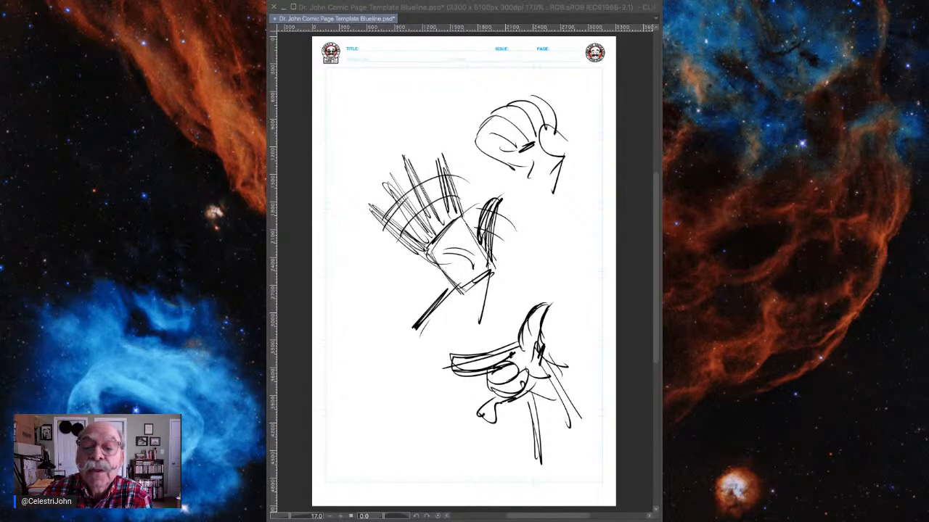
# Sketch a foreshortened fist at the page's lower left from a large circle and smaller rounded finger shapes
pyautogui.click(518, 8)
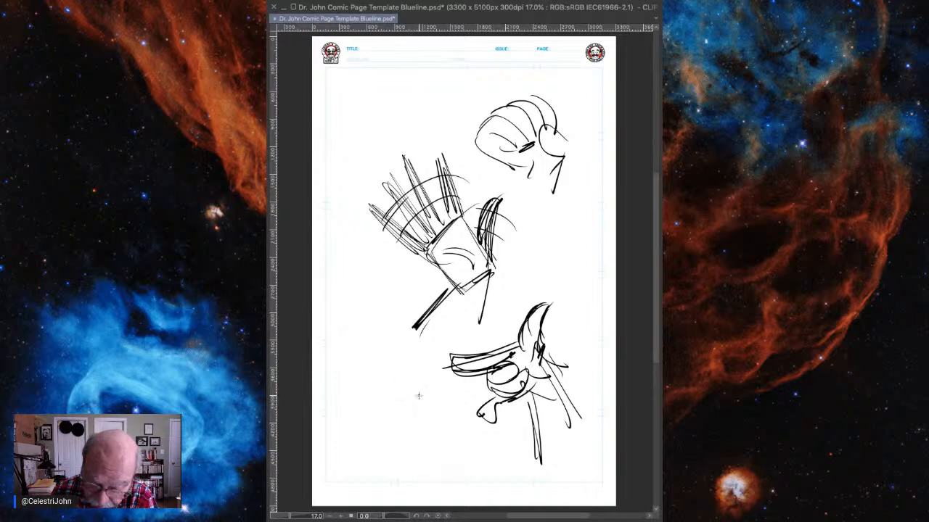
pyautogui.moveTo(375, 394)
pyautogui.mouseDown()
pyautogui.moveTo(406, 406)
pyautogui.moveTo(370, 399)
pyautogui.moveTo(392, 419)
pyautogui.moveTo(399, 403)
pyautogui.mouseUp()
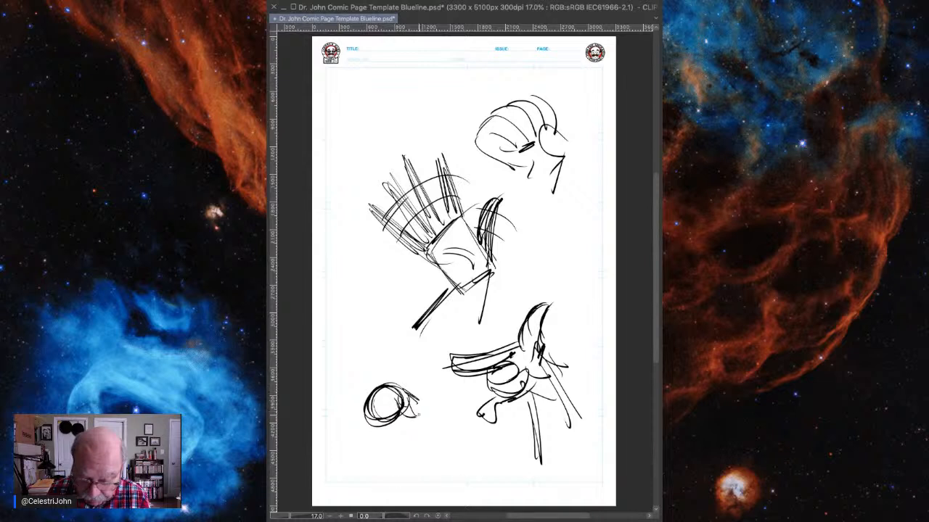
pyautogui.moveTo(418, 412); pyautogui.dragTo(401, 420)
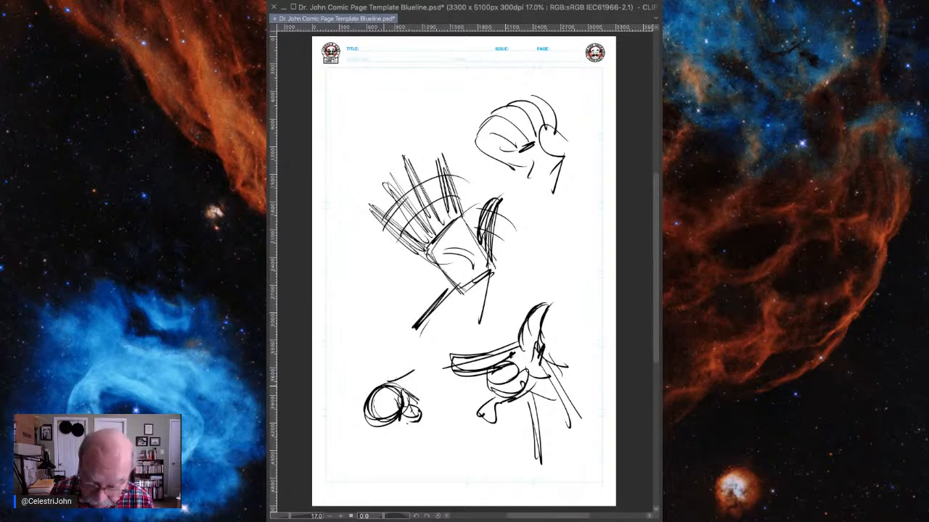
pyautogui.moveTo(386, 382)
pyautogui.mouseDown()
pyautogui.moveTo(418, 370)
pyautogui.moveTo(418, 418)
pyautogui.mouseUp()
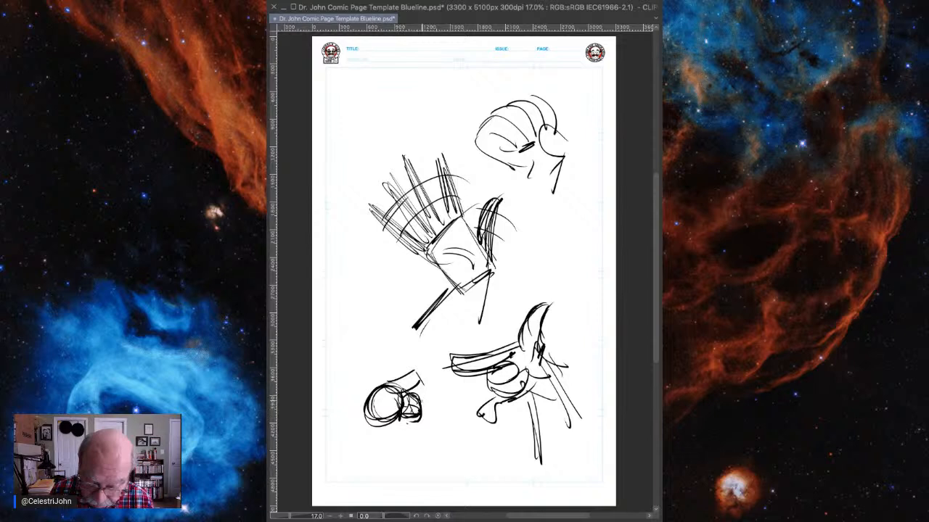
pyautogui.moveTo(417, 373); pyautogui.dragTo(404, 394)
pyautogui.moveTo(388, 426)
pyautogui.mouseDown()
pyautogui.moveTo(413, 421)
pyautogui.moveTo(384, 420)
pyautogui.moveTo(406, 448)
pyautogui.moveTo(409, 431)
pyautogui.mouseUp()
pyautogui.moveTo(410, 378)
pyautogui.mouseDown()
pyautogui.moveTo(380, 434)
pyautogui.moveTo(410, 421)
pyautogui.moveTo(377, 433)
pyautogui.mouseUp()
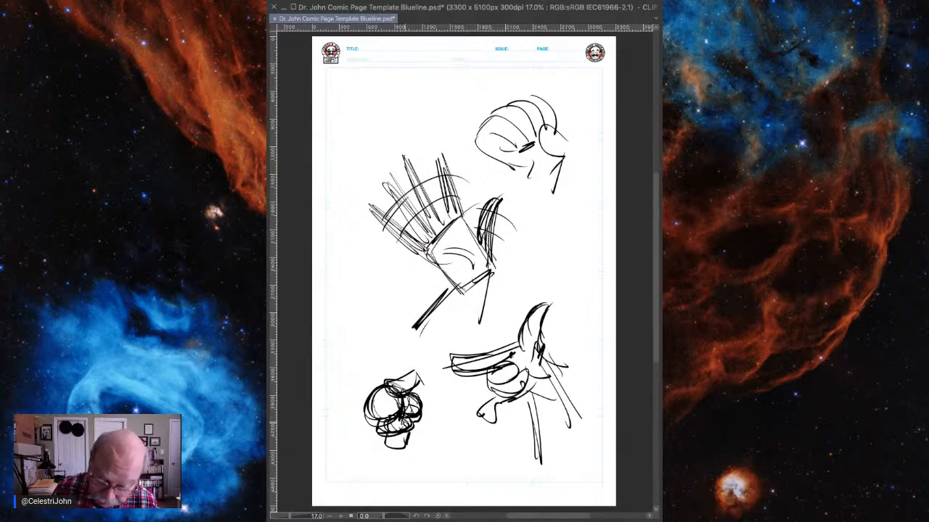
# Thicken the fist's finger shapes, add its lowest finger and start the arm lines behind it
pyautogui.moveTo(417, 379)
pyautogui.mouseDown()
pyautogui.moveTo(449, 423)
pyautogui.moveTo(384, 432)
pyautogui.moveTo(398, 436)
pyautogui.mouseUp()
pyautogui.moveTo(402, 413)
pyautogui.mouseDown()
pyautogui.moveTo(404, 428)
pyautogui.moveTo(417, 405)
pyautogui.moveTo(388, 420)
pyautogui.mouseUp()
pyautogui.moveTo(372, 413); pyautogui.dragTo(374, 432)
pyautogui.moveTo(375, 416)
pyautogui.mouseDown()
pyautogui.moveTo(388, 423)
pyautogui.moveTo(382, 447)
pyautogui.moveTo(417, 445)
pyautogui.mouseUp()
pyautogui.moveTo(411, 444); pyautogui.dragTo(436, 436)
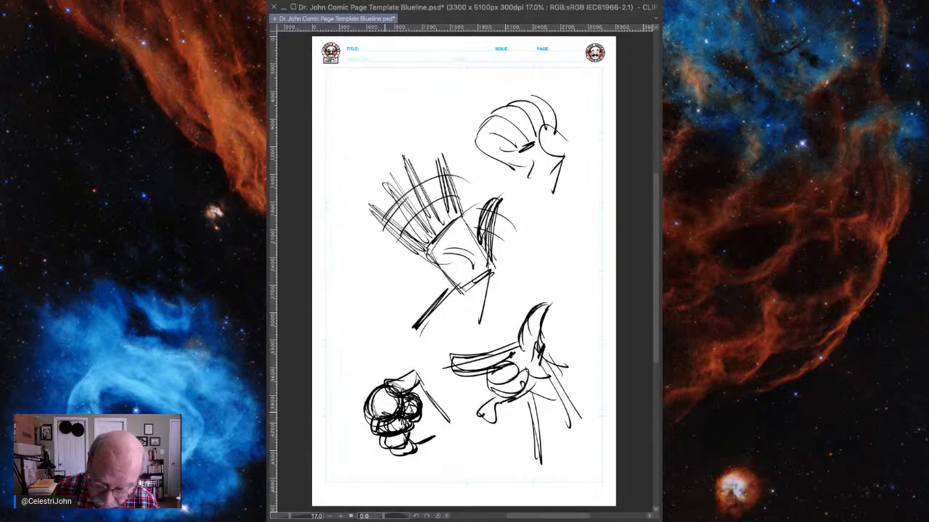
pyautogui.moveTo(392, 397); pyautogui.dragTo(385, 410)
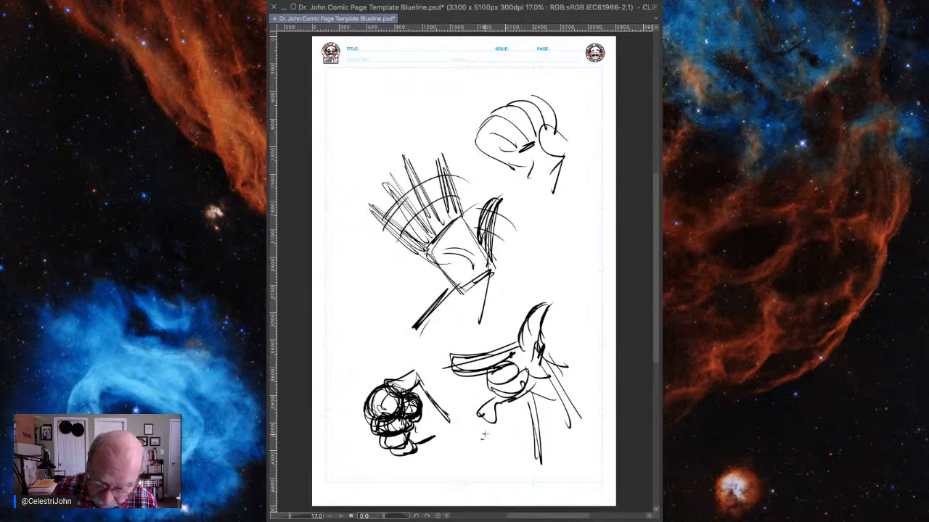
# Extend the fist's forearm lines, add a curve behind it and draw more loops and guide strokes around its lower fingers
pyautogui.moveTo(472, 403)
pyautogui.mouseDown()
pyautogui.moveTo(481, 438)
pyautogui.moveTo(462, 439)
pyautogui.mouseUp()
pyautogui.moveTo(420, 422)
pyautogui.mouseDown()
pyautogui.moveTo(471, 441)
pyautogui.moveTo(458, 455)
pyautogui.mouseUp()
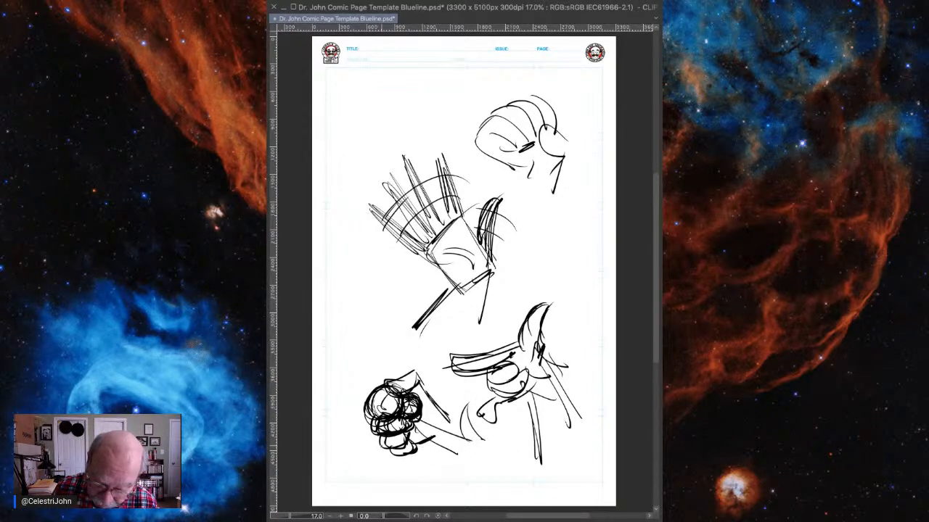
pyautogui.moveTo(400, 424)
pyautogui.mouseDown()
pyautogui.moveTo(359, 421)
pyautogui.moveTo(379, 443)
pyautogui.mouseUp()
pyautogui.moveTo(429, 450)
pyautogui.mouseDown()
pyautogui.moveTo(468, 461)
pyautogui.moveTo(341, 450)
pyautogui.moveTo(462, 460)
pyautogui.moveTo(409, 447)
pyautogui.moveTo(394, 422)
pyautogui.mouseUp()
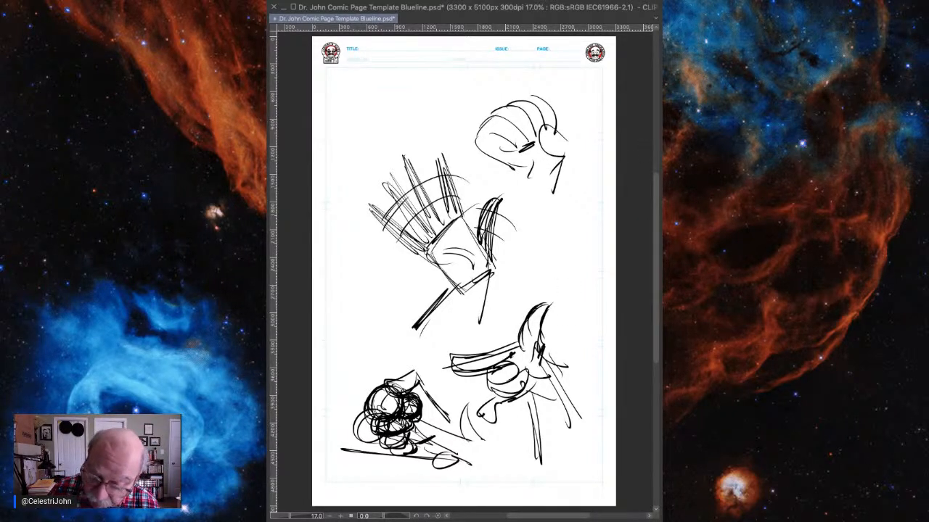
# Clear all the hand sketches from the page and draw a new ball in loose black circles near the center
pyautogui.press('Delete')
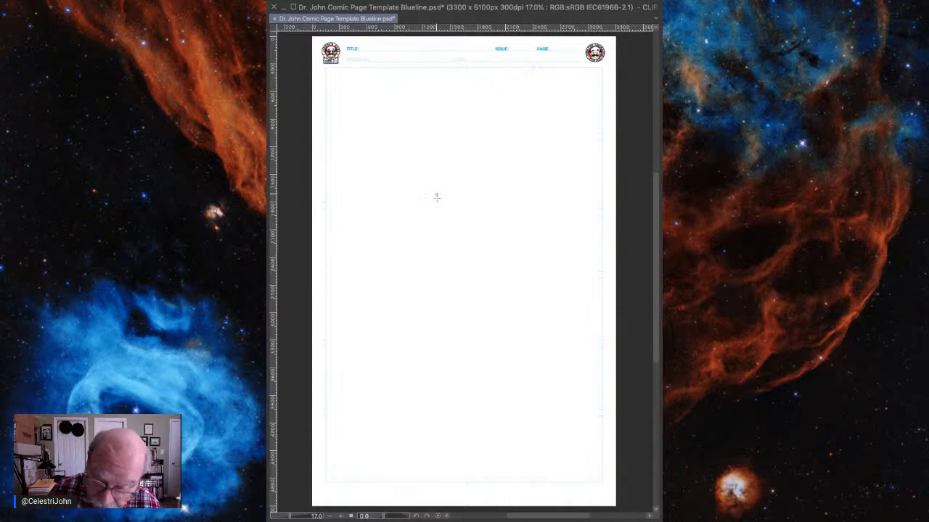
pyautogui.moveTo(423, 246); pyautogui.dragTo(475, 243)
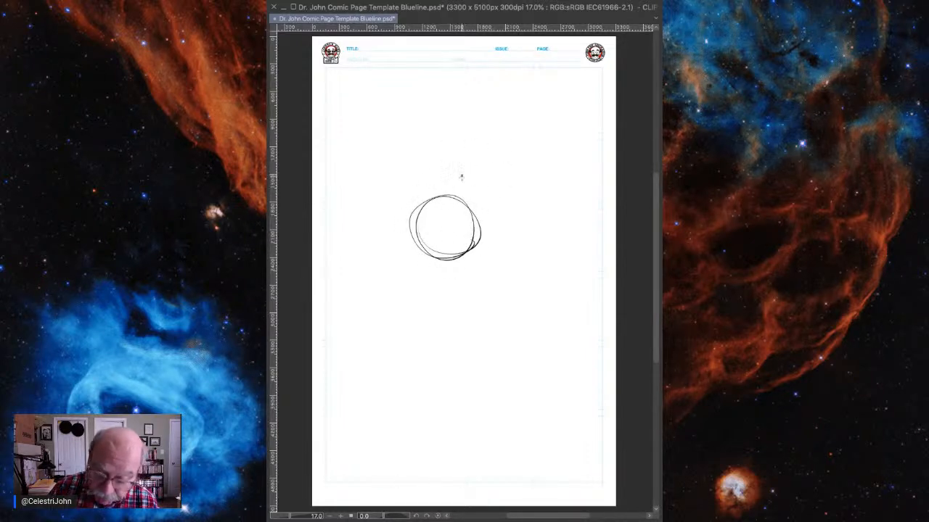
# Draw light finger lines above the ball and rounded fingers curling beneath its lower edge
pyautogui.moveTo(461, 171)
pyautogui.mouseDown()
pyautogui.moveTo(479, 184)
pyautogui.moveTo(445, 197)
pyautogui.mouseUp()
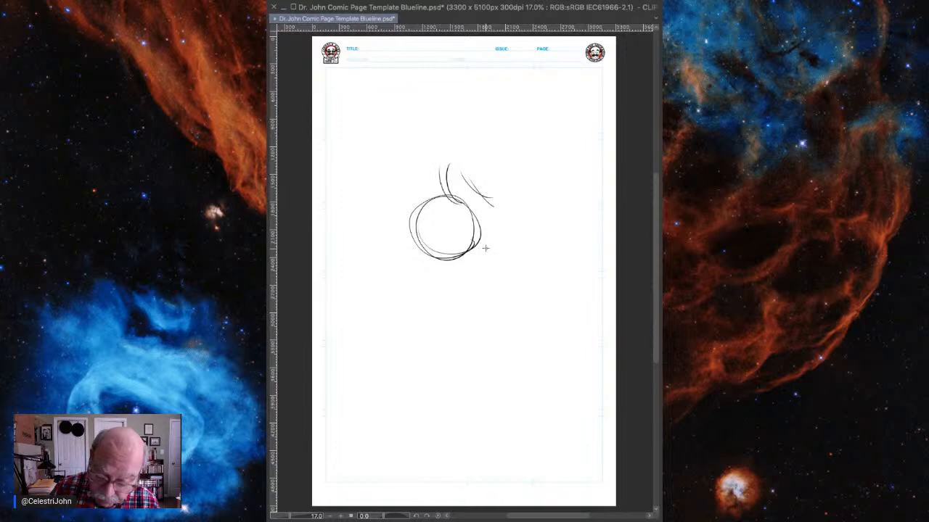
pyautogui.moveTo(418, 251); pyautogui.dragTo(407, 276)
pyautogui.moveTo(414, 255)
pyautogui.mouseDown()
pyautogui.moveTo(409, 270)
pyautogui.moveTo(458, 267)
pyautogui.moveTo(448, 259)
pyautogui.moveTo(447, 293)
pyautogui.moveTo(464, 273)
pyautogui.moveTo(468, 293)
pyautogui.mouseUp()
pyautogui.moveTo(473, 252); pyautogui.dragTo(467, 296)
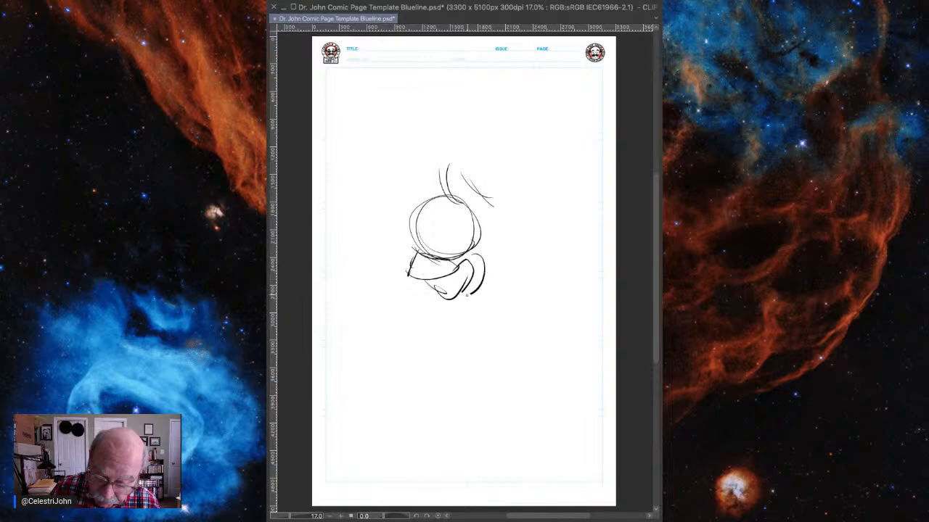
# Add a finger over the ball's upper right edge, a rounded knuckle beside it and heavy strokes around the ball
pyautogui.moveTo(485, 226); pyautogui.dragTo(479, 232)
pyautogui.moveTo(485, 172)
pyautogui.mouseDown()
pyautogui.moveTo(456, 199)
pyautogui.moveTo(497, 183)
pyautogui.moveTo(448, 205)
pyautogui.moveTo(460, 244)
pyautogui.moveTo(434, 215)
pyautogui.moveTo(488, 232)
pyautogui.moveTo(459, 237)
pyautogui.mouseUp()
pyautogui.moveTo(458, 237)
pyautogui.mouseDown()
pyautogui.moveTo(488, 238)
pyautogui.moveTo(435, 246)
pyautogui.moveTo(457, 246)
pyautogui.mouseUp()
pyautogui.moveTo(498, 184); pyautogui.dragTo(513, 241)
pyautogui.moveTo(472, 212)
pyautogui.mouseDown()
pyautogui.moveTo(448, 209)
pyautogui.moveTo(468, 249)
pyautogui.moveTo(485, 224)
pyautogui.moveTo(478, 248)
pyautogui.mouseUp()
pyautogui.moveTo(473, 223); pyautogui.dragTo(477, 230)
pyautogui.moveTo(432, 250); pyautogui.dragTo(462, 240)
pyautogui.moveTo(462, 213)
pyautogui.mouseDown()
pyautogui.moveTo(471, 232)
pyautogui.moveTo(460, 248)
pyautogui.mouseUp()
pyautogui.moveTo(463, 218)
pyautogui.mouseDown()
pyautogui.moveTo(427, 215)
pyautogui.moveTo(427, 238)
pyautogui.mouseUp()
pyautogui.moveTo(431, 198)
pyautogui.mouseDown()
pyautogui.moveTo(445, 254)
pyautogui.moveTo(428, 204)
pyautogui.moveTo(481, 181)
pyautogui.moveTo(464, 207)
pyautogui.mouseUp()
pyautogui.moveTo(444, 190)
pyautogui.mouseDown()
pyautogui.moveTo(484, 201)
pyautogui.moveTo(494, 175)
pyautogui.moveTo(484, 179)
pyautogui.mouseUp()
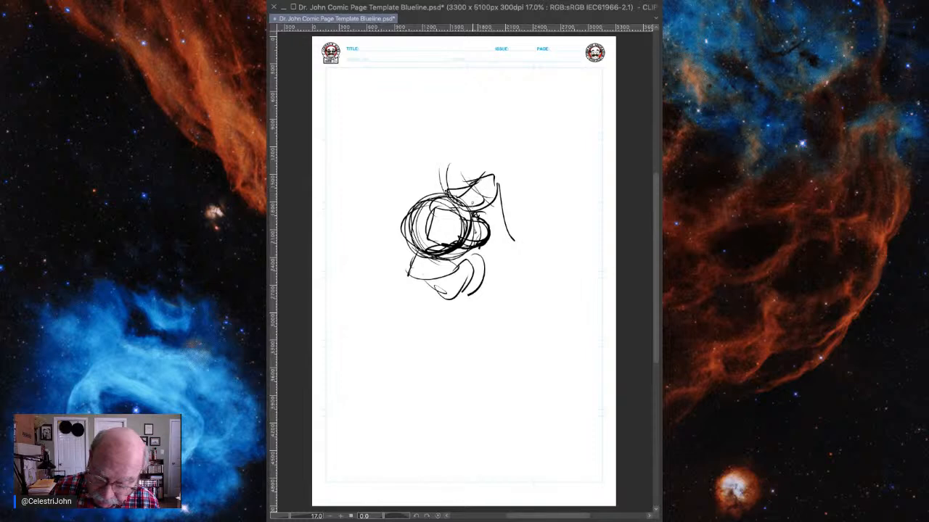
# Darken the fingers beneath and beside the ball and extend two forearm lines out to the right
pyautogui.moveTo(415, 254)
pyautogui.mouseDown()
pyautogui.moveTo(440, 281)
pyautogui.moveTo(451, 255)
pyautogui.mouseUp()
pyautogui.moveTo(476, 212)
pyautogui.mouseDown()
pyautogui.moveTo(489, 226)
pyautogui.moveTo(475, 236)
pyautogui.moveTo(483, 226)
pyautogui.mouseUp()
pyautogui.moveTo(483, 226)
pyautogui.mouseDown()
pyautogui.moveTo(443, 280)
pyautogui.moveTo(416, 270)
pyautogui.moveTo(450, 261)
pyautogui.moveTo(457, 293)
pyautogui.mouseUp()
pyautogui.moveTo(430, 281)
pyautogui.mouseDown()
pyautogui.moveTo(446, 298)
pyautogui.moveTo(469, 265)
pyautogui.moveTo(485, 273)
pyautogui.moveTo(470, 293)
pyautogui.mouseUp()
pyautogui.moveTo(476, 283); pyautogui.dragTo(513, 267)
pyautogui.moveTo(474, 225); pyautogui.dragTo(486, 222)
pyautogui.moveTo(498, 216)
pyautogui.mouseDown()
pyautogui.moveTo(499, 231)
pyautogui.moveTo(446, 215)
pyautogui.mouseUp()
pyautogui.moveTo(502, 219); pyautogui.dragTo(573, 228)
pyautogui.moveTo(484, 290); pyautogui.dragTo(579, 277)
# Start a second hand below the first with a narrow oval, long rod lines, a large circle and curled finger loops
pyautogui.moveTo(514, 348)
pyautogui.mouseDown()
pyautogui.moveTo(488, 329)
pyautogui.moveTo(498, 336)
pyautogui.moveTo(491, 358)
pyautogui.mouseUp()
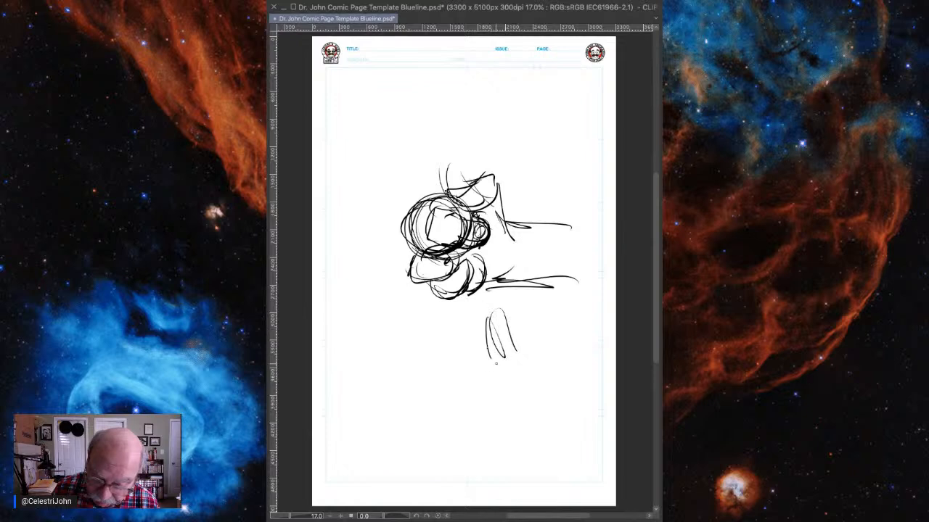
pyautogui.moveTo(501, 318)
pyautogui.mouseDown()
pyautogui.moveTo(496, 362)
pyautogui.moveTo(396, 334)
pyautogui.moveTo(424, 362)
pyautogui.mouseUp()
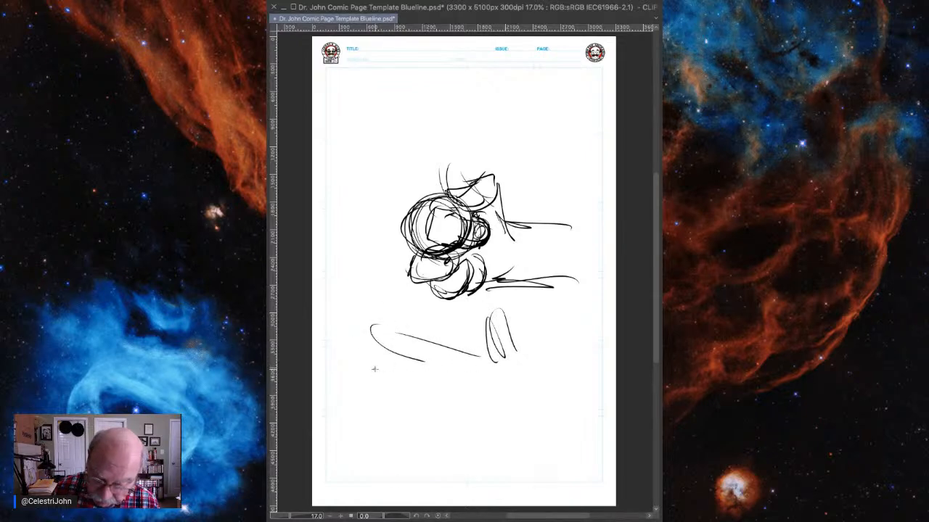
pyautogui.moveTo(345, 350)
pyautogui.mouseDown()
pyautogui.moveTo(392, 344)
pyautogui.moveTo(346, 375)
pyautogui.moveTo(388, 371)
pyautogui.moveTo(437, 395)
pyautogui.moveTo(428, 410)
pyautogui.moveTo(440, 404)
pyautogui.moveTo(450, 432)
pyautogui.mouseUp()
pyautogui.moveTo(480, 400); pyautogui.dragTo(496, 419)
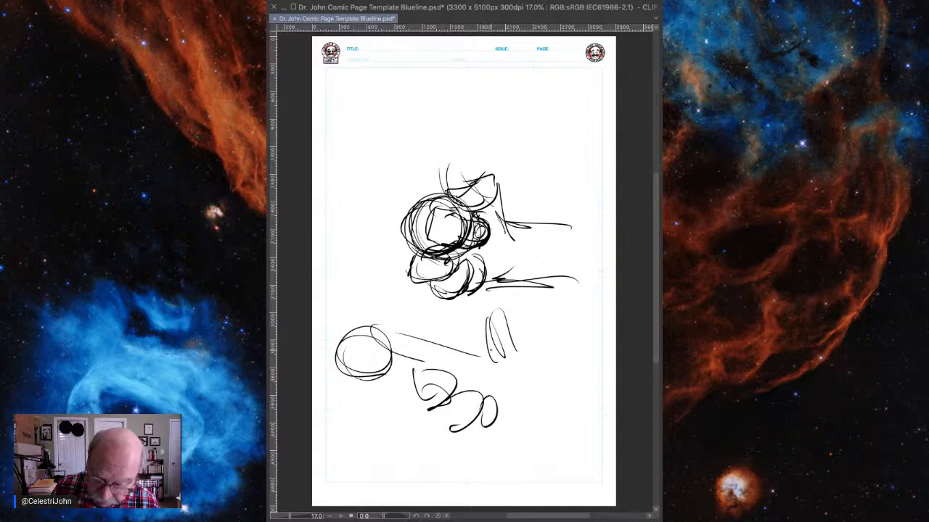
# Reinforce the rod and its round end, and darken the first curled finger beneath it
pyautogui.moveTo(510, 309)
pyautogui.mouseDown()
pyautogui.moveTo(492, 357)
pyautogui.moveTo(527, 306)
pyautogui.mouseUp()
pyautogui.moveTo(406, 362)
pyautogui.mouseDown()
pyautogui.moveTo(457, 372)
pyautogui.moveTo(374, 335)
pyautogui.moveTo(395, 341)
pyautogui.moveTo(338, 355)
pyautogui.moveTo(393, 321)
pyautogui.mouseUp()
pyautogui.moveTo(393, 346); pyautogui.dragTo(455, 368)
pyautogui.moveTo(390, 322); pyautogui.dragTo(490, 353)
pyautogui.moveTo(401, 332); pyautogui.dragTo(492, 359)
pyautogui.moveTo(450, 364)
pyautogui.mouseDown()
pyautogui.moveTo(428, 397)
pyautogui.moveTo(412, 384)
pyautogui.mouseUp()
pyautogui.moveTo(394, 291)
pyautogui.mouseDown()
pyautogui.moveTo(449, 332)
pyautogui.moveTo(415, 359)
pyautogui.mouseUp()
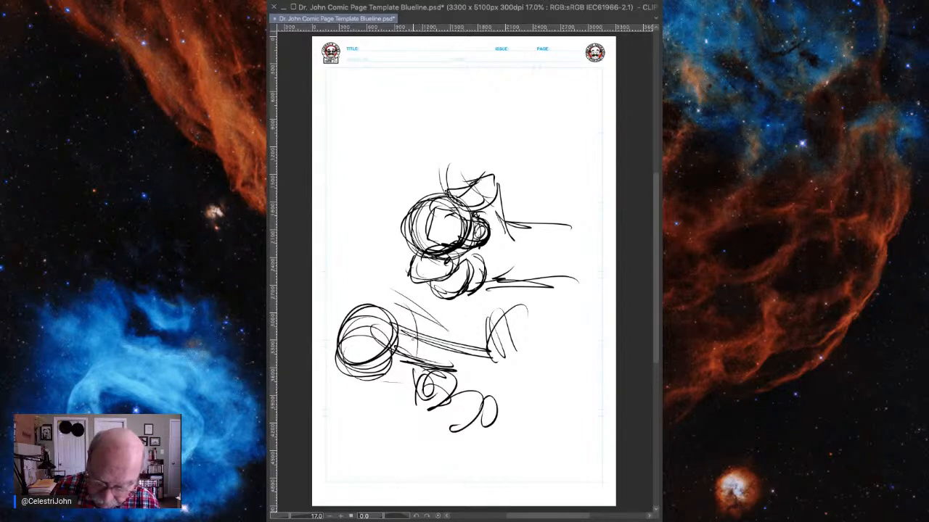
# Add curved strokes across the rod, build up the curled fingers and draw the palm and wrist lines
pyautogui.moveTo(422, 317); pyautogui.dragTo(434, 367)
pyautogui.moveTo(434, 326); pyautogui.dragTo(451, 373)
pyautogui.moveTo(377, 366); pyautogui.dragTo(415, 366)
pyautogui.moveTo(418, 334); pyautogui.dragTo(502, 358)
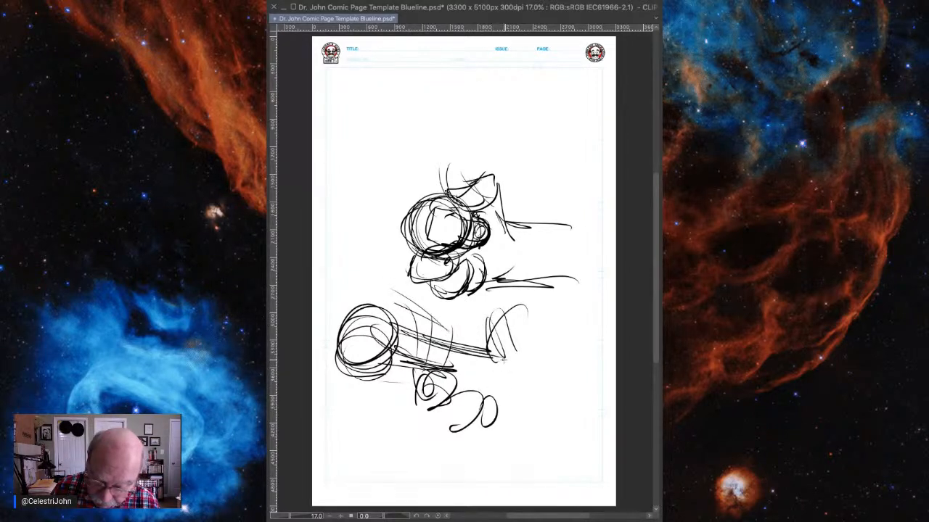
pyautogui.moveTo(437, 375)
pyautogui.mouseDown()
pyautogui.moveTo(426, 410)
pyautogui.moveTo(465, 375)
pyautogui.moveTo(462, 413)
pyautogui.moveTo(480, 430)
pyautogui.moveTo(524, 347)
pyautogui.moveTo(549, 401)
pyautogui.moveTo(500, 410)
pyautogui.moveTo(555, 419)
pyautogui.mouseUp()
pyautogui.moveTo(523, 357); pyautogui.dragTo(567, 386)
pyautogui.moveTo(504, 358)
pyautogui.mouseDown()
pyautogui.moveTo(516, 307)
pyautogui.moveTo(535, 301)
pyautogui.mouseUp()
pyautogui.moveTo(524, 298)
pyautogui.mouseDown()
pyautogui.moveTo(530, 351)
pyautogui.moveTo(397, 333)
pyautogui.mouseUp()
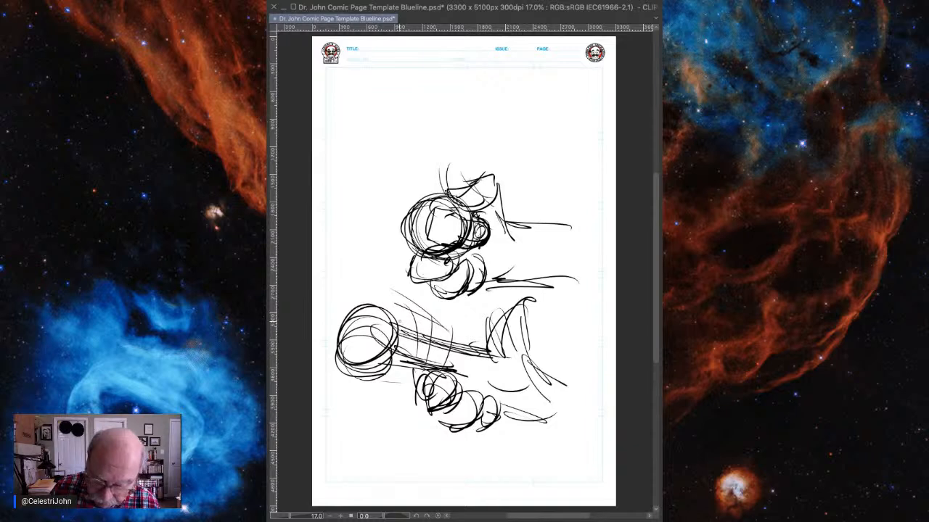
# Thicken the lower hand's curled fingers and rod, add a palm contour and extend the wrist lines
pyautogui.moveTo(491, 445)
pyautogui.mouseDown()
pyautogui.moveTo(545, 431)
pyautogui.moveTo(535, 392)
pyautogui.moveTo(500, 424)
pyautogui.moveTo(560, 439)
pyautogui.mouseUp()
pyautogui.moveTo(401, 330); pyautogui.dragTo(498, 352)
pyautogui.moveTo(392, 360); pyautogui.dragTo(457, 370)
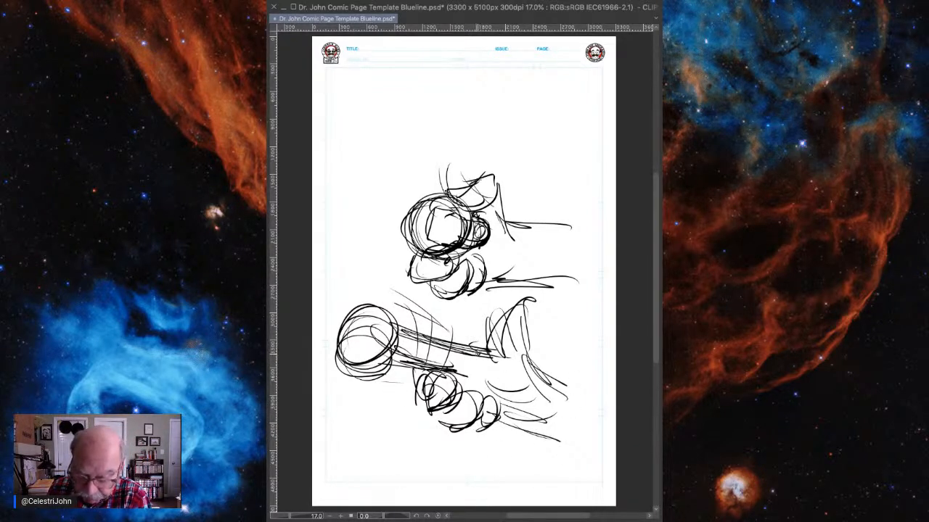
pyautogui.moveTo(442, 405)
pyautogui.mouseDown()
pyautogui.moveTo(429, 416)
pyautogui.moveTo(439, 373)
pyautogui.moveTo(481, 376)
pyautogui.moveTo(495, 391)
pyautogui.mouseUp()
pyautogui.moveTo(509, 309); pyautogui.dragTo(488, 354)
pyautogui.moveTo(436, 386)
pyautogui.mouseDown()
pyautogui.moveTo(460, 378)
pyautogui.moveTo(437, 412)
pyautogui.mouseUp()
pyautogui.moveTo(423, 395)
pyautogui.mouseDown()
pyautogui.moveTo(431, 410)
pyautogui.moveTo(481, 406)
pyautogui.mouseUp()
pyautogui.moveTo(439, 410)
pyautogui.mouseDown()
pyautogui.moveTo(482, 416)
pyautogui.moveTo(479, 431)
pyautogui.moveTo(528, 430)
pyautogui.moveTo(531, 419)
pyautogui.mouseUp()
pyautogui.moveTo(528, 370); pyautogui.dragTo(573, 394)
pyautogui.moveTo(525, 424); pyautogui.dragTo(580, 421)
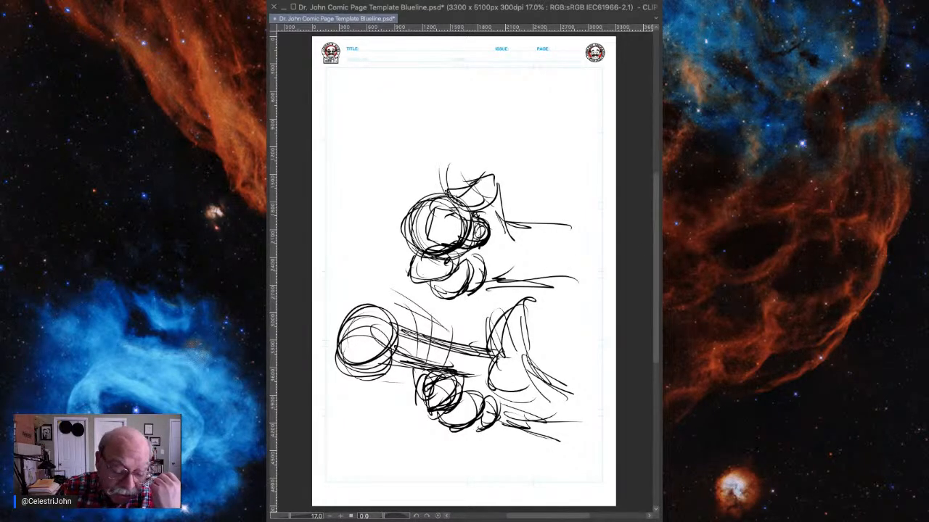
# Move both black hand sketches up the page and start a red hand below them with knuckle and finger outlines
pyautogui.moveTo(463, 222)
pyautogui.mouseDown()
pyautogui.moveTo(460, 144)
pyautogui.moveTo(450, 198)
pyautogui.moveTo(448, 178)
pyautogui.mouseUp()
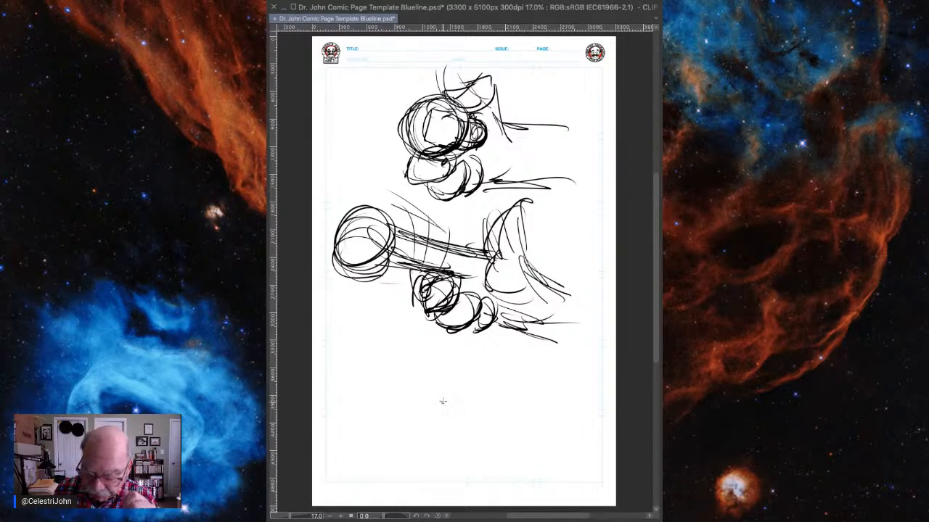
pyautogui.moveTo(431, 410); pyautogui.dragTo(431, 392)
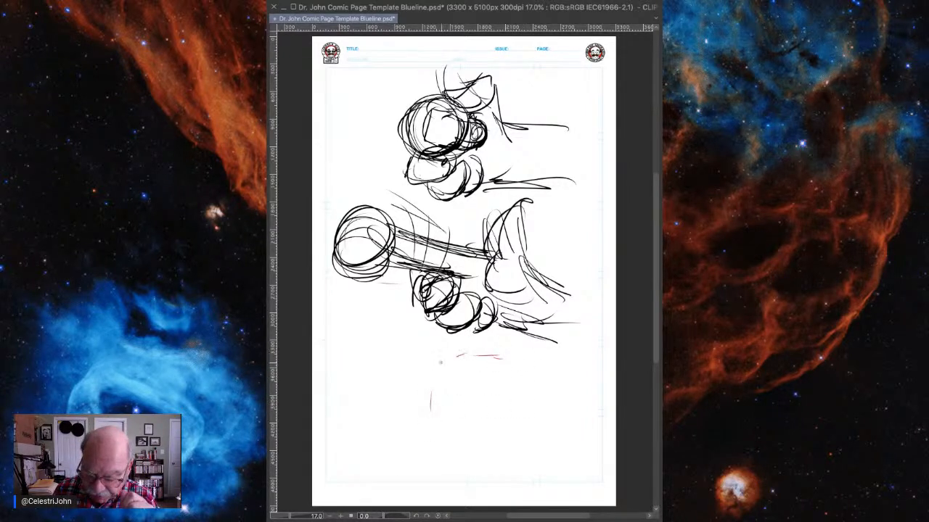
pyautogui.moveTo(499, 356)
pyautogui.mouseDown()
pyautogui.moveTo(451, 352)
pyautogui.moveTo(420, 382)
pyautogui.mouseUp()
pyautogui.moveTo(421, 391); pyautogui.dragTo(473, 374)
pyautogui.moveTo(481, 373)
pyautogui.mouseDown()
pyautogui.moveTo(450, 357)
pyautogui.moveTo(407, 379)
pyautogui.mouseUp()
pyautogui.moveTo(405, 353); pyautogui.dragTo(405, 388)
pyautogui.moveTo(426, 344); pyautogui.dragTo(465, 346)
pyautogui.moveTo(396, 359); pyautogui.dragTo(373, 419)
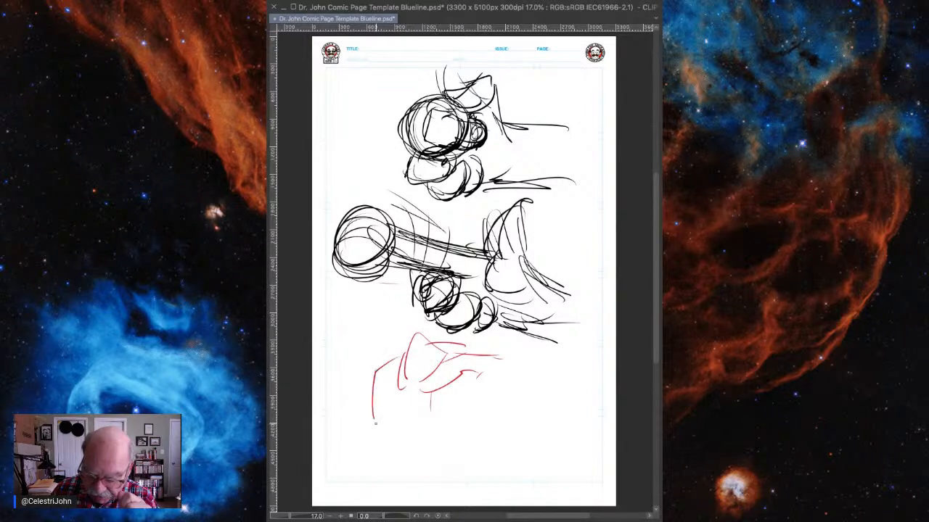
pyautogui.moveTo(399, 383)
pyautogui.mouseDown()
pyautogui.moveTo(376, 431)
pyautogui.moveTo(351, 407)
pyautogui.moveTo(361, 438)
pyautogui.mouseUp()
pyautogui.moveTo(353, 403); pyautogui.dragTo(346, 457)
pyautogui.moveTo(345, 457); pyautogui.dragTo(370, 447)
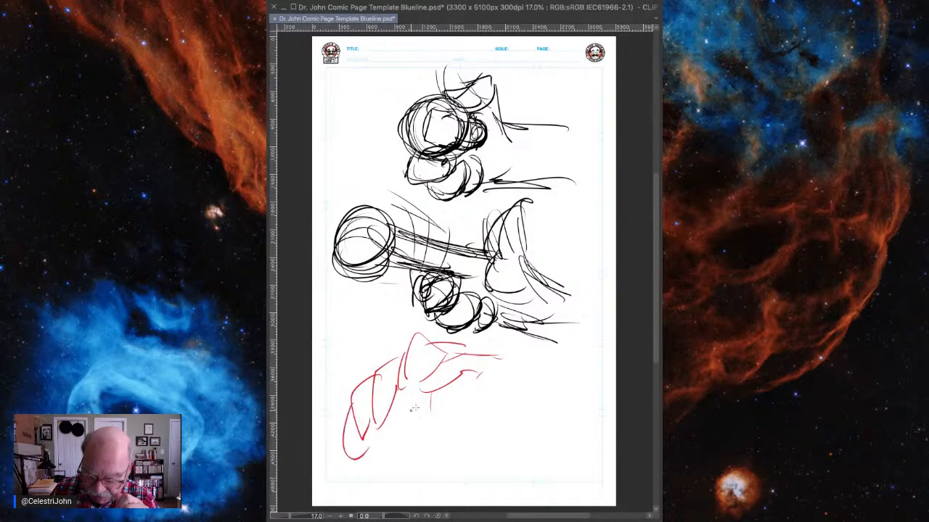
# Add the red hand's thumb, inner palm curve and wrist lines, and strengthen its nearest bent finger
pyautogui.moveTo(433, 392)
pyautogui.mouseDown()
pyautogui.moveTo(476, 407)
pyautogui.moveTo(477, 450)
pyautogui.mouseUp()
pyautogui.moveTo(494, 454); pyautogui.dragTo(518, 397)
pyautogui.moveTo(447, 346)
pyautogui.mouseDown()
pyautogui.moveTo(535, 372)
pyautogui.moveTo(416, 343)
pyautogui.mouseUp()
pyautogui.moveTo(416, 342)
pyautogui.mouseDown()
pyautogui.moveTo(400, 390)
pyautogui.moveTo(424, 423)
pyautogui.mouseUp()
pyautogui.moveTo(424, 423)
pyautogui.mouseDown()
pyautogui.moveTo(439, 376)
pyautogui.moveTo(430, 414)
pyautogui.mouseUp()
pyautogui.moveTo(434, 375); pyautogui.dragTo(426, 414)
pyautogui.moveTo(415, 353)
pyautogui.mouseDown()
pyautogui.moveTo(406, 410)
pyautogui.moveTo(444, 397)
pyautogui.moveTo(502, 431)
pyautogui.moveTo(581, 414)
pyautogui.mouseUp()
pyautogui.moveTo(481, 389)
pyautogui.mouseDown()
pyautogui.moveTo(476, 429)
pyautogui.moveTo(491, 464)
pyautogui.mouseUp()
pyautogui.moveTo(522, 398); pyautogui.dragTo(497, 430)
pyautogui.moveTo(496, 432); pyautogui.dragTo(488, 467)
pyautogui.moveTo(425, 338)
pyautogui.mouseDown()
pyautogui.moveTo(475, 359)
pyautogui.moveTo(404, 399)
pyautogui.mouseUp()
pyautogui.moveTo(409, 382); pyautogui.dragTo(432, 428)
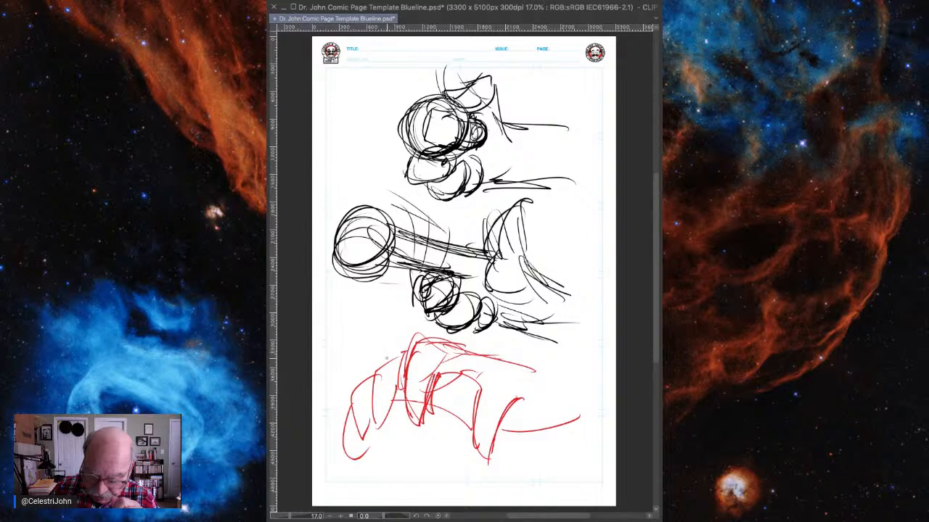
# Thicken the red hand's outer fingers and thumb, and draw cross lines running behind the fingers
pyautogui.moveTo(401, 353); pyautogui.dragTo(372, 431)
pyautogui.moveTo(377, 374)
pyautogui.mouseDown()
pyautogui.moveTo(349, 410)
pyautogui.moveTo(365, 439)
pyautogui.mouseUp()
pyautogui.moveTo(373, 396)
pyautogui.mouseDown()
pyautogui.moveTo(354, 430)
pyautogui.moveTo(355, 459)
pyautogui.mouseUp()
pyautogui.moveTo(361, 419)
pyautogui.mouseDown()
pyautogui.moveTo(445, 407)
pyautogui.moveTo(481, 458)
pyautogui.mouseUp()
pyautogui.moveTo(388, 392); pyautogui.dragTo(382, 426)
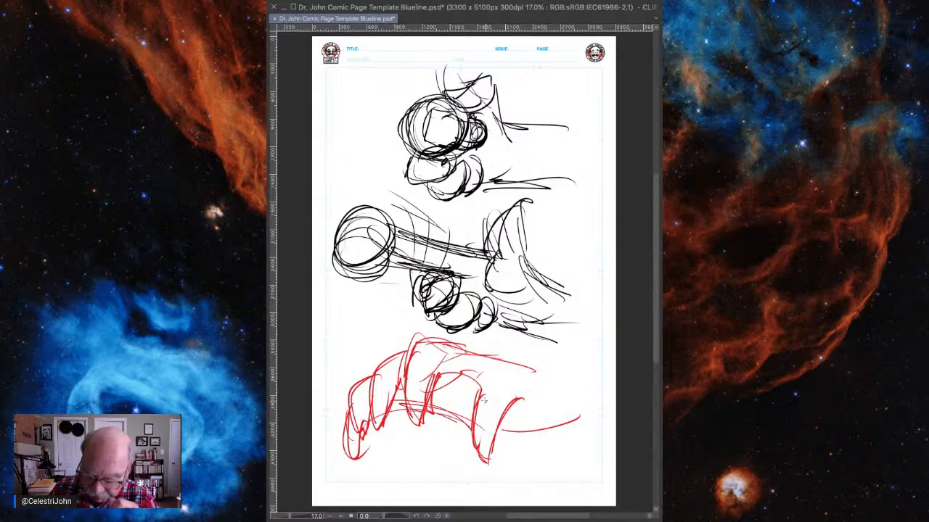
pyautogui.moveTo(473, 425); pyautogui.dragTo(491, 467)
pyautogui.moveTo(517, 404)
pyautogui.mouseDown()
pyautogui.moveTo(499, 425)
pyautogui.moveTo(428, 418)
pyautogui.mouseUp()
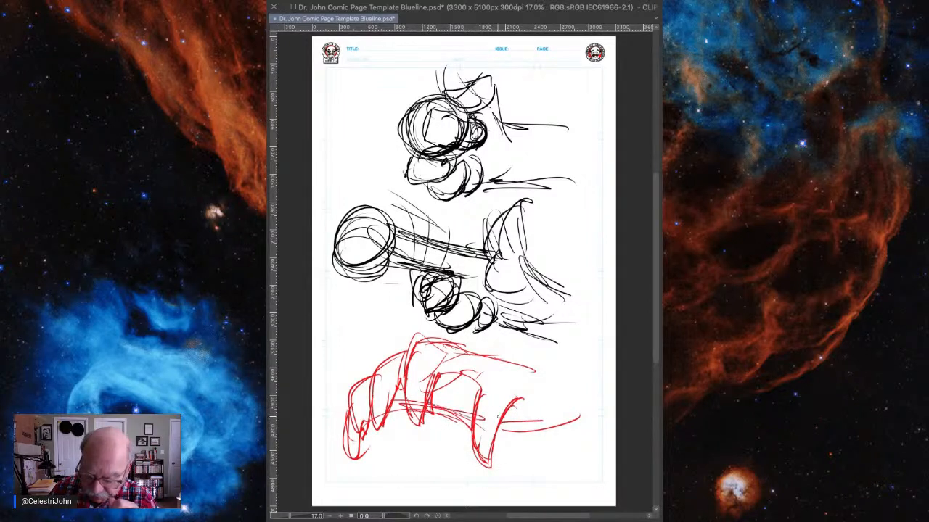
# Draw slanted red strokes behind the wrist and retrace the thumb and finger edges
pyautogui.moveTo(562, 405); pyautogui.dragTo(513, 427)
pyautogui.moveTo(572, 386); pyautogui.dragTo(533, 415)
pyautogui.moveTo(566, 337); pyautogui.dragTo(525, 367)
pyautogui.moveTo(569, 313)
pyautogui.mouseDown()
pyautogui.moveTo(529, 359)
pyautogui.moveTo(523, 324)
pyautogui.mouseUp()
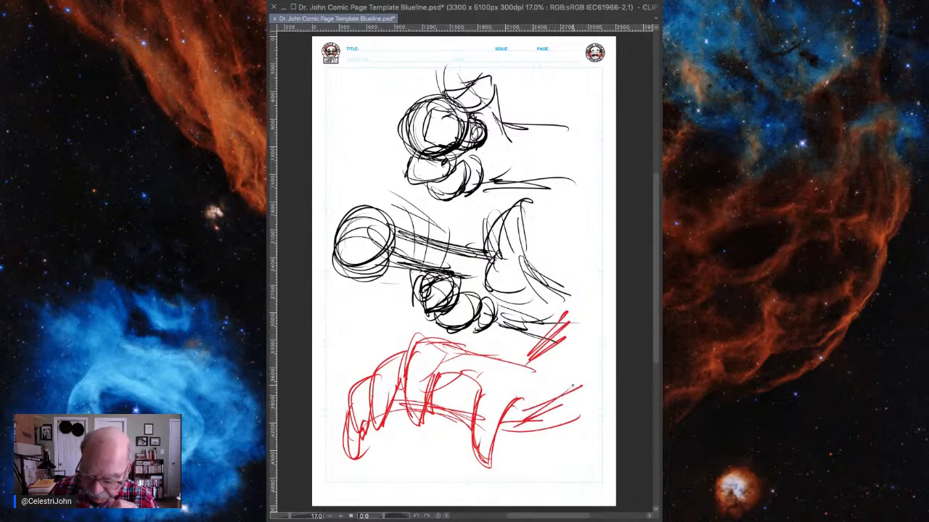
pyautogui.moveTo(582, 386)
pyautogui.mouseDown()
pyautogui.moveTo(522, 410)
pyautogui.moveTo(499, 459)
pyautogui.mouseUp()
pyautogui.moveTo(476, 395); pyautogui.dragTo(484, 464)
pyautogui.moveTo(431, 386); pyautogui.dragTo(425, 427)
pyautogui.moveTo(401, 384); pyautogui.dragTo(414, 427)
pyautogui.moveTo(368, 391)
pyautogui.mouseDown()
pyautogui.moveTo(373, 430)
pyautogui.moveTo(341, 458)
pyautogui.mouseUp()
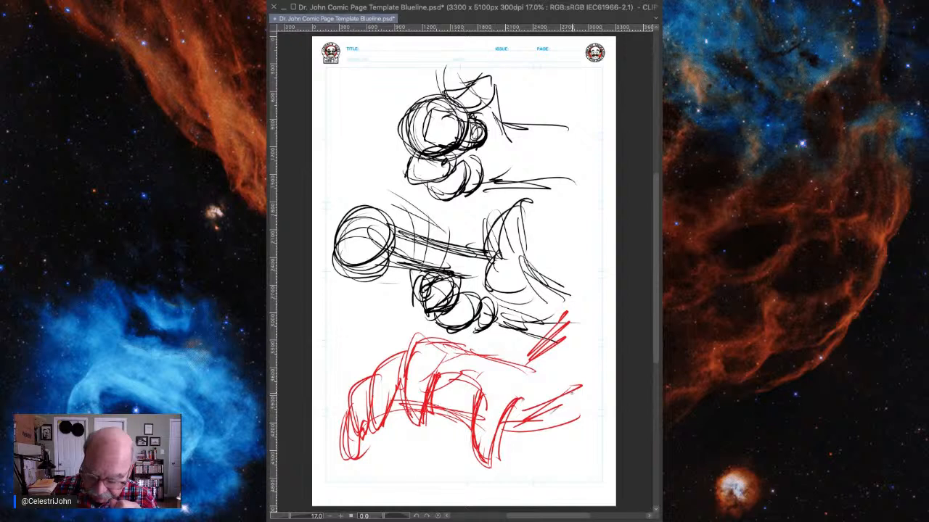
# Close the red hand's wrist with a curved line and reinforce the back of the hand
pyautogui.moveTo(581, 385); pyautogui.dragTo(563, 402)
pyautogui.moveTo(545, 366); pyautogui.dragTo(569, 320)
pyautogui.moveTo(536, 372); pyautogui.dragTo(561, 423)
pyautogui.moveTo(464, 352); pyautogui.dragTo(421, 344)
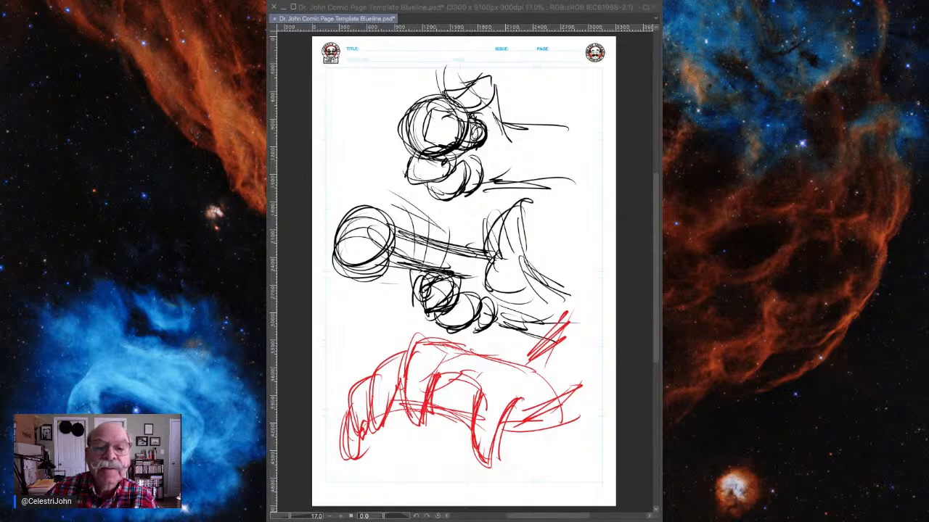
pyautogui.click(451, 8)
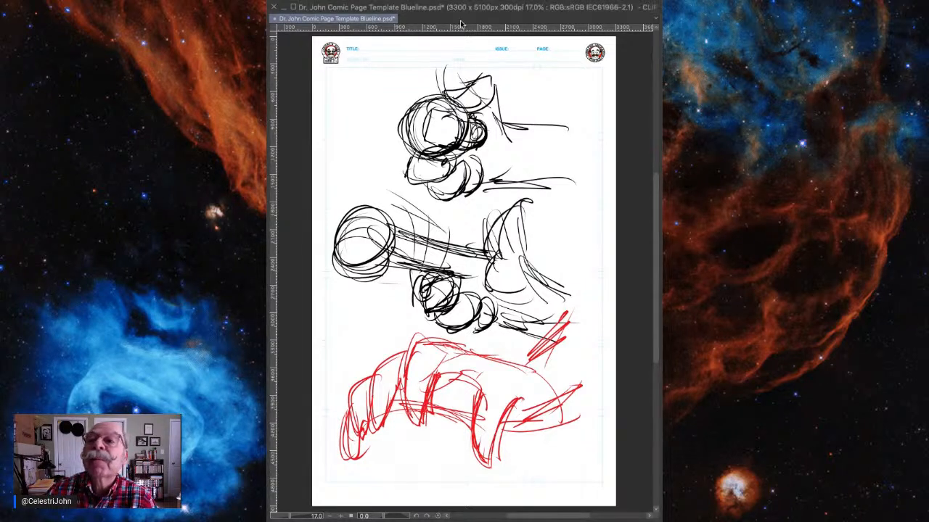
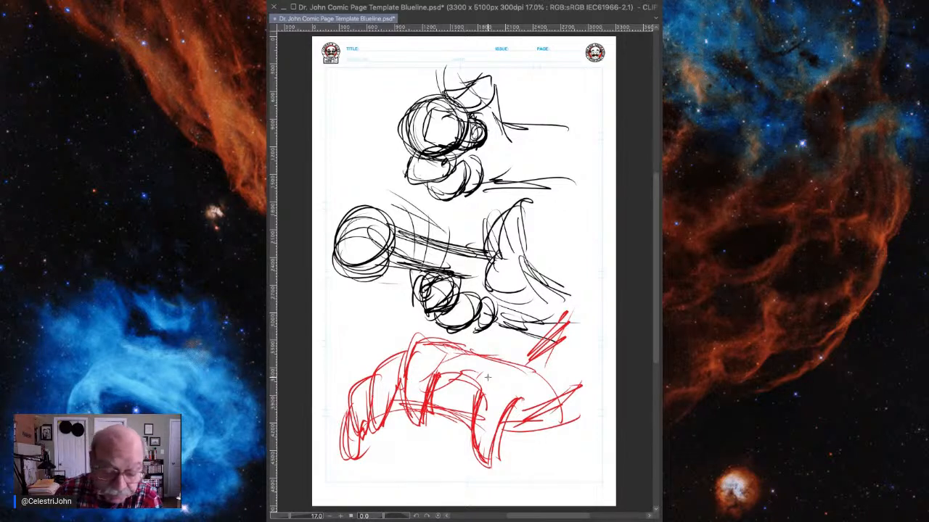
# Clear the hand sketches and draw a tall, slightly tilted red baseball bat with an oval knob at its base
pyautogui.press('Delete')
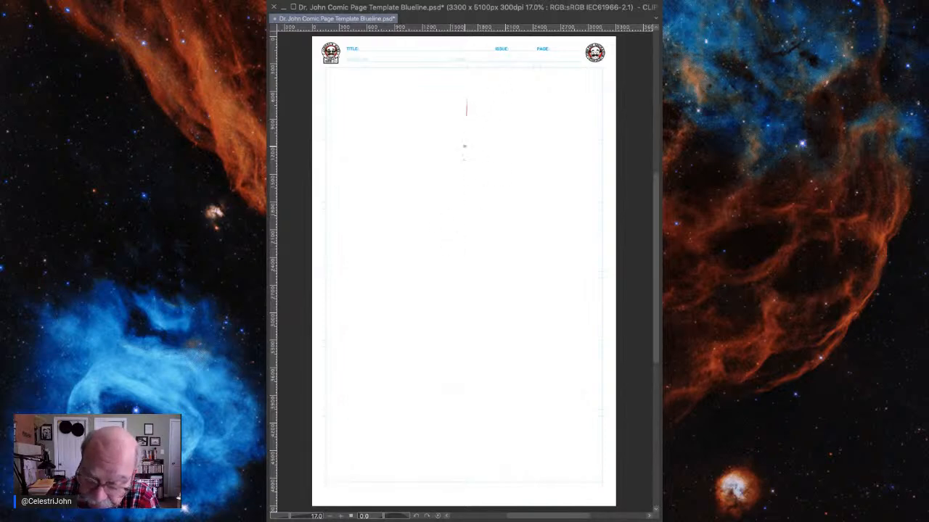
pyautogui.moveTo(467, 103)
pyautogui.mouseDown()
pyautogui.moveTo(463, 185)
pyautogui.moveTo(479, 90)
pyautogui.moveTo(478, 227)
pyautogui.moveTo(463, 209)
pyautogui.moveTo(454, 319)
pyautogui.mouseUp()
pyautogui.moveTo(481, 197); pyautogui.dragTo(471, 320)
pyautogui.moveTo(479, 239)
pyautogui.mouseDown()
pyautogui.moveTo(466, 353)
pyautogui.moveTo(441, 351)
pyautogui.mouseUp()
pyautogui.moveTo(463, 190); pyautogui.dragTo(452, 297)
pyautogui.moveTo(470, 160)
pyautogui.mouseDown()
pyautogui.moveTo(480, 79)
pyautogui.moveTo(514, 107)
pyautogui.moveTo(497, 153)
pyautogui.mouseUp()
pyautogui.moveTo(512, 86); pyautogui.dragTo(467, 336)
pyautogui.moveTo(468, 277); pyautogui.dragTo(464, 352)
pyautogui.moveTo(462, 254); pyautogui.dragTo(445, 370)
pyautogui.moveTo(457, 284)
pyautogui.mouseDown()
pyautogui.moveTo(441, 380)
pyautogui.moveTo(423, 384)
pyautogui.moveTo(471, 401)
pyautogui.mouseUp()
pyautogui.moveTo(460, 381); pyautogui.dragTo(471, 399)
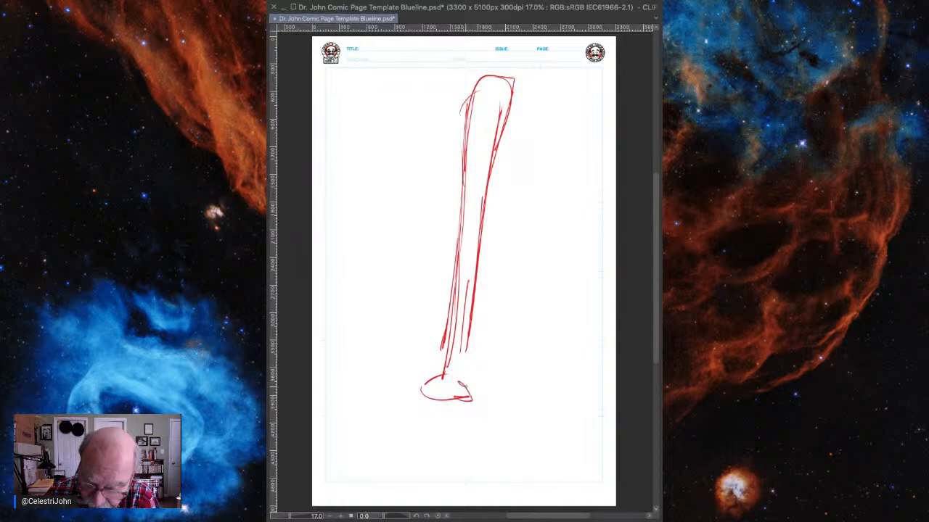
# Strengthen the bat's lower handle and knob in red and add short grip marks across the handle
pyautogui.moveTo(466, 343); pyautogui.dragTo(461, 381)
pyautogui.moveTo(468, 336); pyautogui.dragTo(462, 381)
pyautogui.moveTo(455, 348)
pyautogui.mouseDown()
pyautogui.moveTo(465, 351)
pyautogui.moveTo(461, 329)
pyautogui.mouseUp()
pyautogui.moveTo(456, 318); pyautogui.dragTo(470, 310)
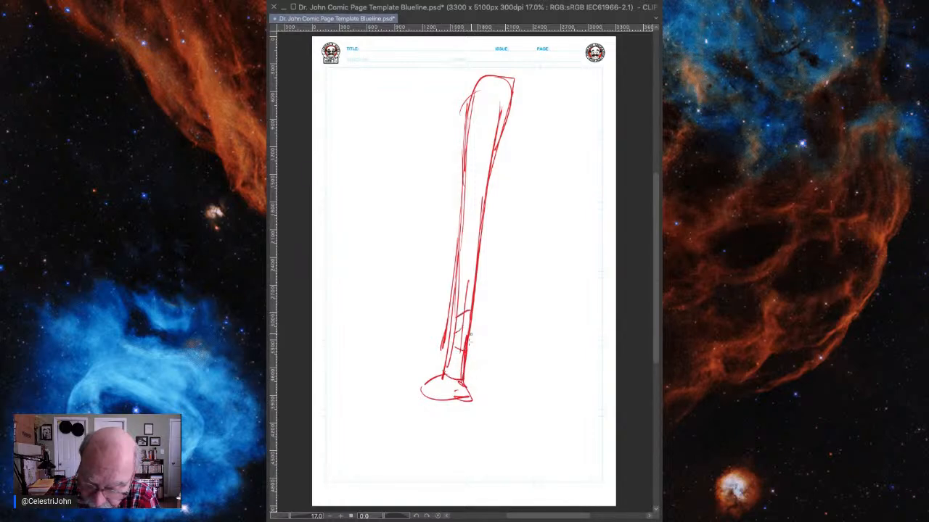
pyautogui.moveTo(443, 376); pyautogui.dragTo(472, 396)
pyautogui.moveTo(472, 397); pyautogui.dragTo(456, 398)
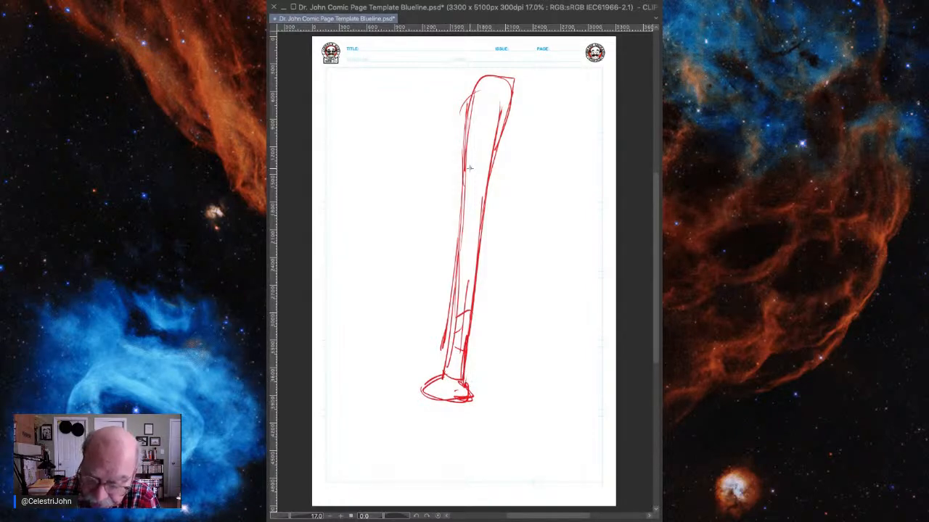
pyautogui.moveTo(463, 151)
pyautogui.mouseDown()
pyautogui.moveTo(469, 88)
pyautogui.moveTo(497, 132)
pyautogui.mouseUp()
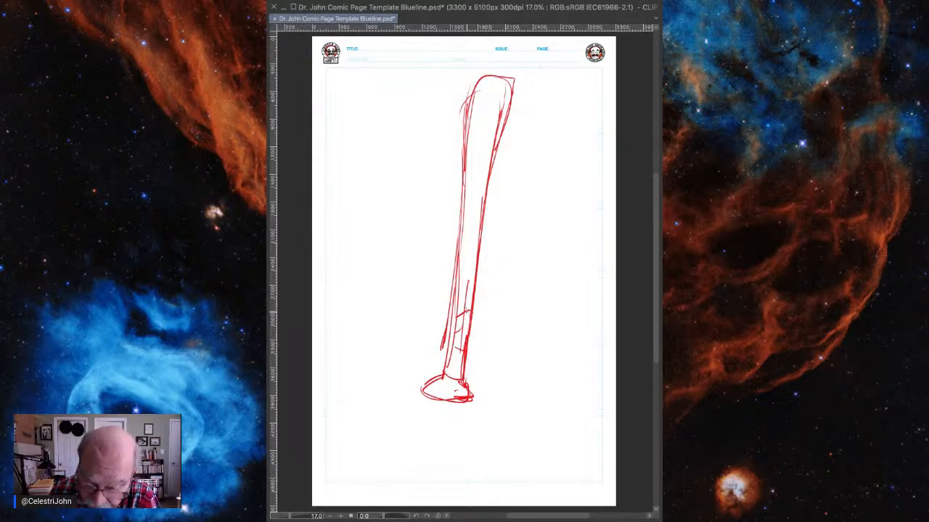
# Block in two stacked hands around the bat handle in blue, with small ovals for the thumb and knuckle
pyautogui.moveTo(438, 346)
pyautogui.mouseDown()
pyautogui.moveTo(433, 335)
pyautogui.moveTo(427, 371)
pyautogui.moveTo(428, 355)
pyautogui.moveTo(449, 378)
pyautogui.moveTo(461, 377)
pyautogui.moveTo(466, 334)
pyautogui.moveTo(475, 377)
pyautogui.moveTo(479, 338)
pyautogui.moveTo(473, 367)
pyautogui.mouseUp()
pyautogui.moveTo(457, 291)
pyautogui.mouseDown()
pyautogui.moveTo(479, 293)
pyautogui.moveTo(441, 311)
pyautogui.moveTo(444, 289)
pyautogui.moveTo(439, 339)
pyautogui.moveTo(466, 336)
pyautogui.mouseUp()
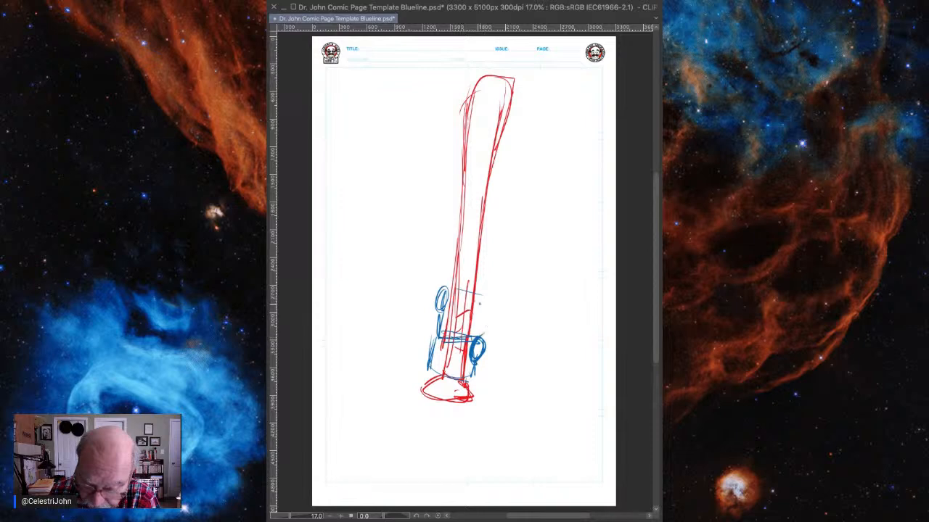
pyautogui.moveTo(476, 305); pyautogui.dragTo(479, 313)
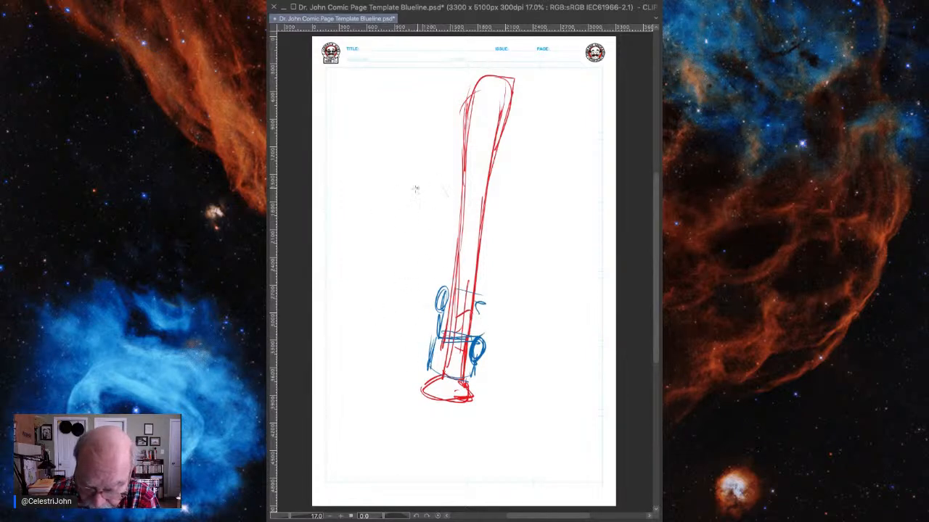
# Start the batter's head with a blue arc and draw the right-side shoulder and bent arm reaching the upper hand
pyautogui.moveTo(390, 206); pyautogui.dragTo(447, 194)
pyautogui.moveTo(486, 258)
pyautogui.mouseDown()
pyautogui.moveTo(519, 271)
pyautogui.moveTo(557, 337)
pyautogui.moveTo(546, 328)
pyautogui.mouseUp()
pyautogui.moveTo(449, 296); pyautogui.dragTo(527, 312)
pyautogui.moveTo(479, 339)
pyautogui.mouseDown()
pyautogui.moveTo(547, 330)
pyautogui.moveTo(549, 316)
pyautogui.mouseUp()
pyautogui.moveTo(494, 231); pyautogui.dragTo(541, 302)
pyautogui.moveTo(493, 230); pyautogui.dragTo(480, 245)
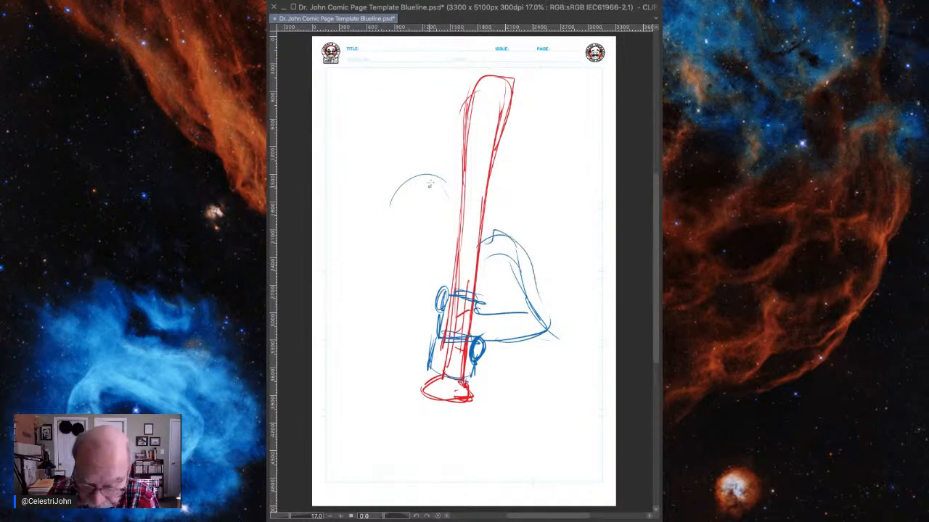
# Build the batter's round head, chin and neck, and draw the left-side bent arm reaching the lower hand
pyautogui.moveTo(428, 217)
pyautogui.mouseDown()
pyautogui.moveTo(395, 200)
pyautogui.moveTo(457, 211)
pyautogui.moveTo(413, 247)
pyautogui.moveTo(445, 255)
pyautogui.moveTo(415, 288)
pyautogui.moveTo(426, 369)
pyautogui.mouseUp()
pyautogui.moveTo(409, 336); pyautogui.dragTo(433, 340)
pyautogui.moveTo(425, 251); pyautogui.dragTo(438, 256)
pyautogui.moveTo(448, 233); pyautogui.dragTo(438, 246)
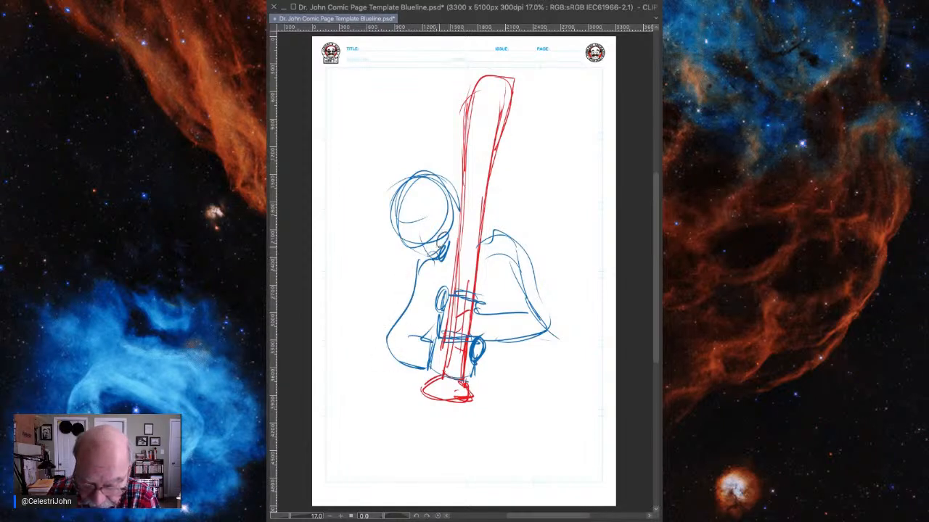
pyautogui.moveTo(433, 333); pyautogui.dragTo(422, 340)
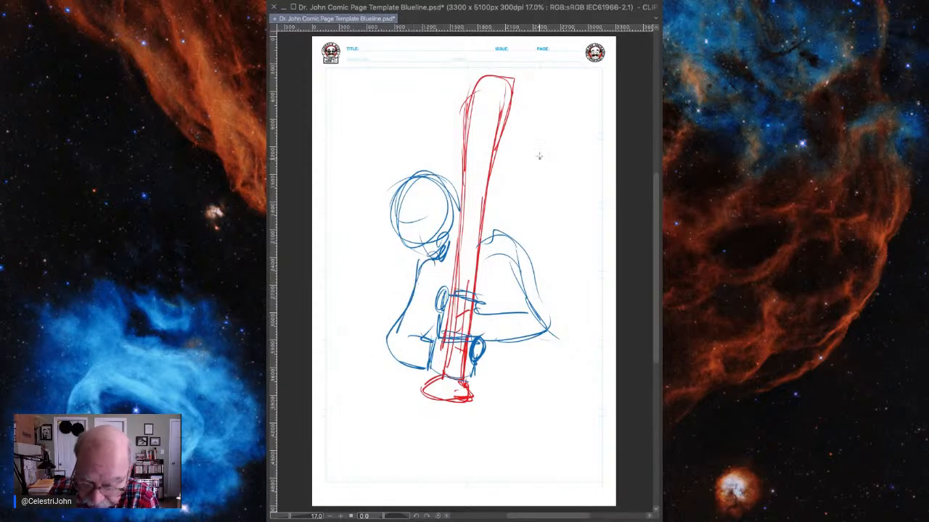
# Add a baseball cap with a long brim, and reinforce the right-side shoulder, arm and gripping hands in blue
pyautogui.moveTo(416, 158); pyautogui.dragTo(405, 171)
pyautogui.moveTo(395, 174)
pyautogui.mouseDown()
pyautogui.moveTo(353, 167)
pyautogui.moveTo(454, 193)
pyautogui.mouseUp()
pyautogui.moveTo(427, 161)
pyautogui.mouseDown()
pyautogui.moveTo(453, 193)
pyautogui.moveTo(351, 165)
pyautogui.moveTo(383, 185)
pyautogui.mouseUp()
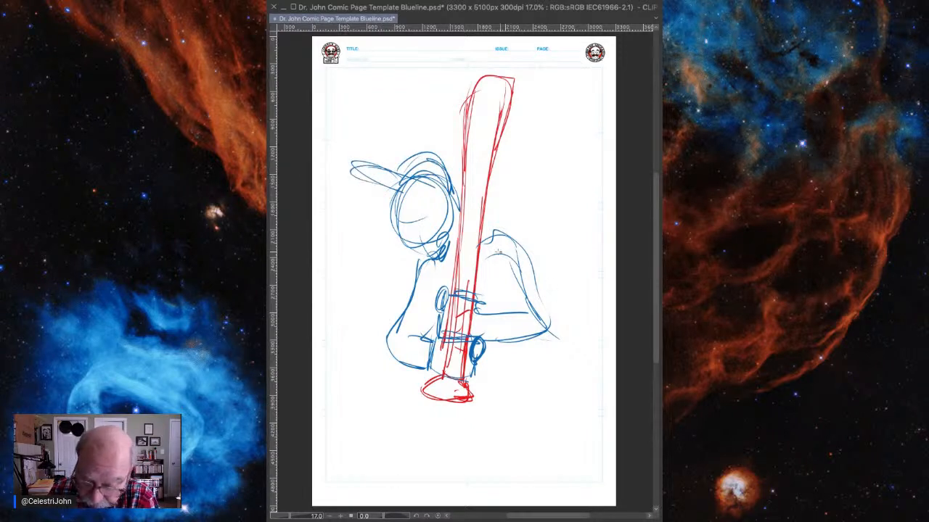
pyautogui.moveTo(479, 253)
pyautogui.mouseDown()
pyautogui.moveTo(513, 249)
pyautogui.moveTo(544, 315)
pyautogui.mouseUp()
pyautogui.moveTo(477, 309)
pyautogui.mouseDown()
pyautogui.moveTo(472, 329)
pyautogui.moveTo(436, 359)
pyautogui.moveTo(458, 377)
pyautogui.mouseUp()
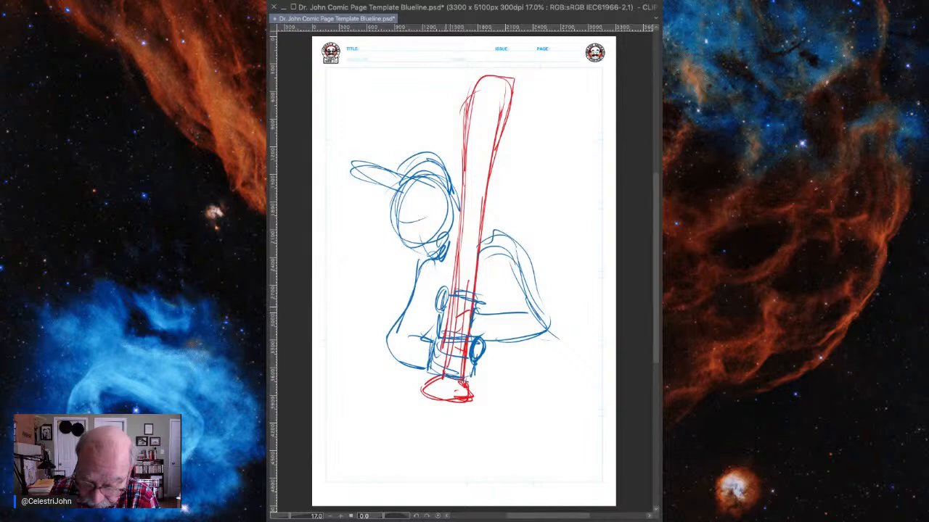
# Mark the finger divisions across both gripping hands in blue and darken the upper thumb and the lower hand's outline
pyautogui.moveTo(445, 308); pyautogui.dragTo(463, 312)
pyautogui.moveTo(447, 318); pyautogui.dragTo(477, 329)
pyautogui.moveTo(441, 286); pyautogui.dragTo(444, 290)
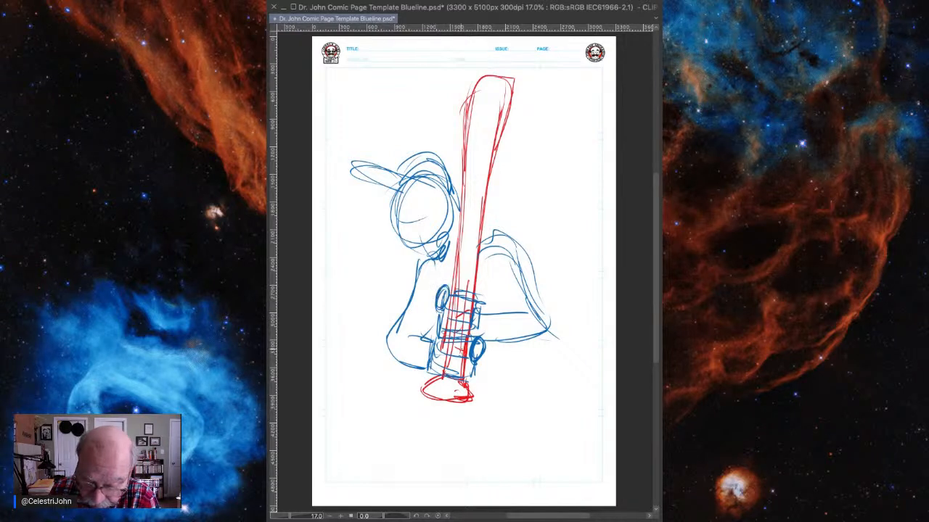
pyautogui.moveTo(437, 338)
pyautogui.mouseDown()
pyautogui.moveTo(434, 370)
pyautogui.moveTo(460, 380)
pyautogui.mouseUp()
pyautogui.moveTo(473, 362); pyautogui.dragTo(471, 378)
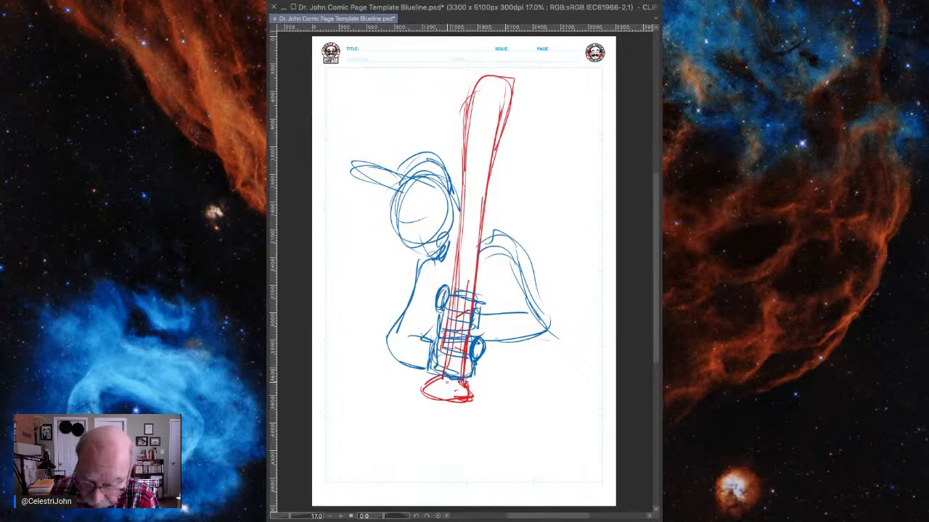
# Strengthen the batter's right-side forearm, upper arm and shoulder in blue, and touch up the bat handle's edges above the hands
pyautogui.moveTo(479, 305); pyautogui.dragTo(528, 296)
pyautogui.moveTo(482, 343); pyautogui.dragTo(546, 331)
pyautogui.moveTo(486, 241); pyautogui.dragTo(552, 323)
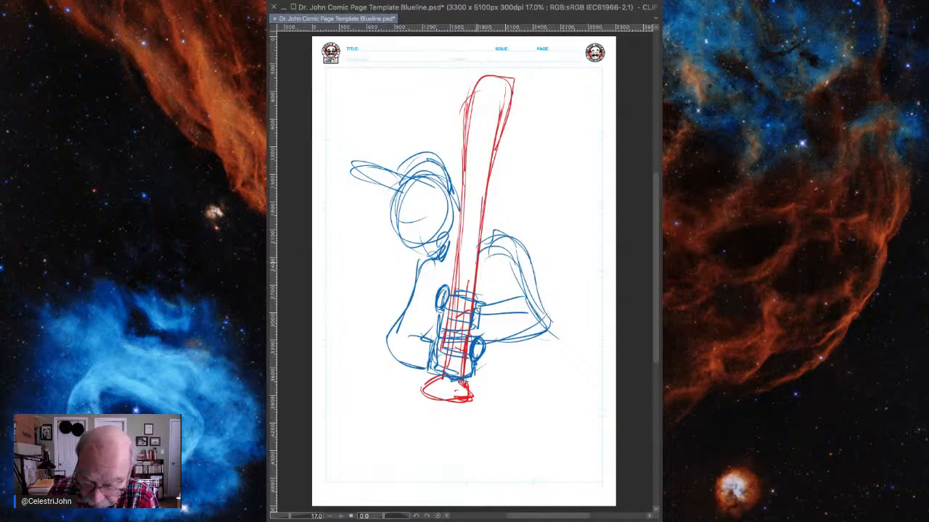
pyautogui.moveTo(477, 259); pyautogui.dragTo(471, 290)
pyautogui.moveTo(462, 236); pyautogui.dragTo(458, 270)
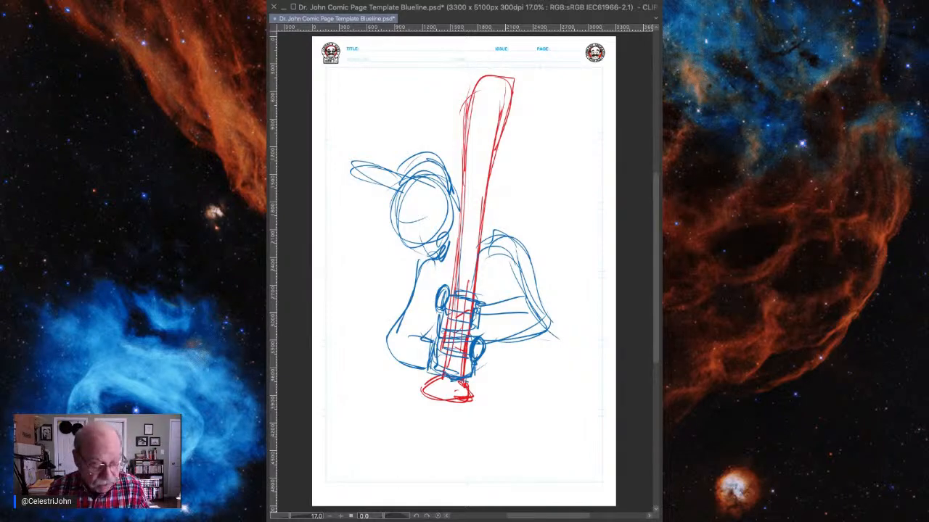
# Ink the upper hand's thumb, knuckle edge and first fingers in black over the faded sketch
pyautogui.press('super+minus')
pyautogui.press('super+plus')
pyautogui.press('super+plus')
pyautogui.press('super+plus')
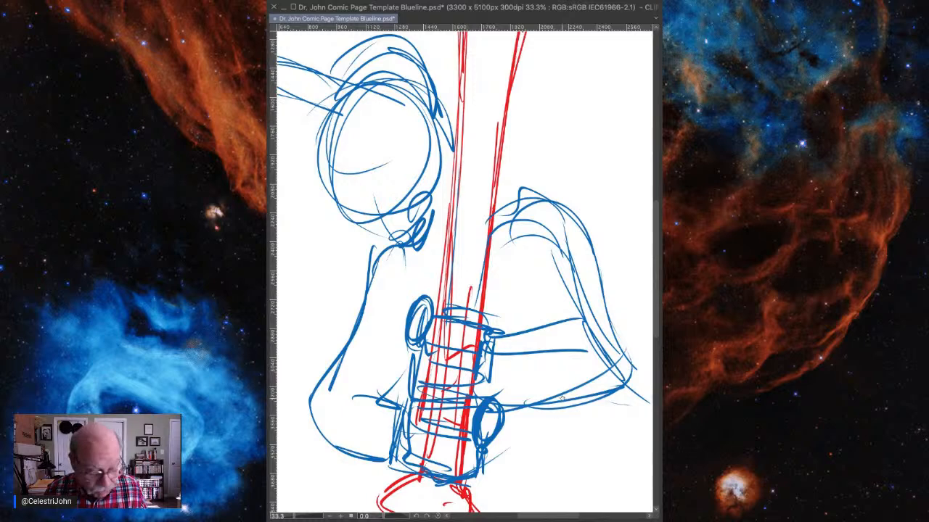
pyautogui.moveTo(566, 442)
pyautogui.mouseDown()
pyautogui.moveTo(561, 342)
pyautogui.moveTo(587, 297)
pyautogui.mouseUp()
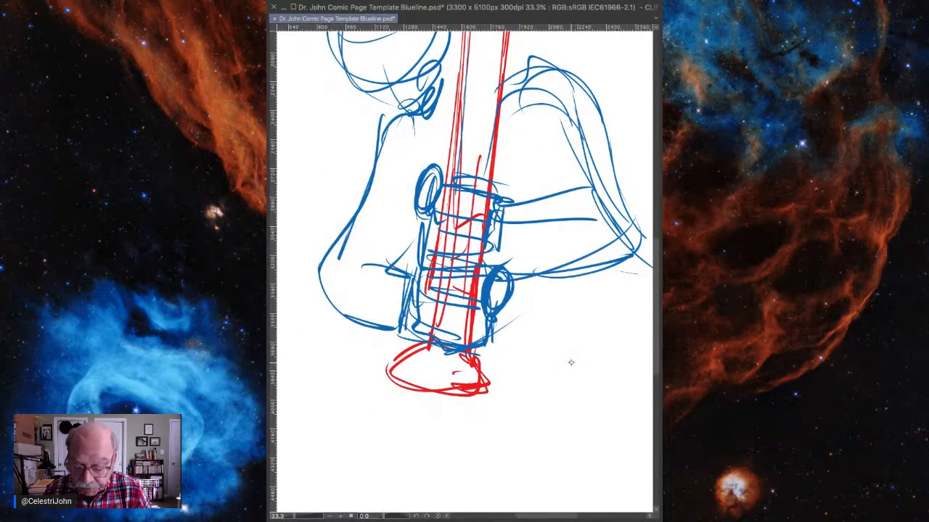
pyautogui.scroll(1, 570, 362)
pyautogui.moveTo(537, 319); pyautogui.dragTo(597, 384)
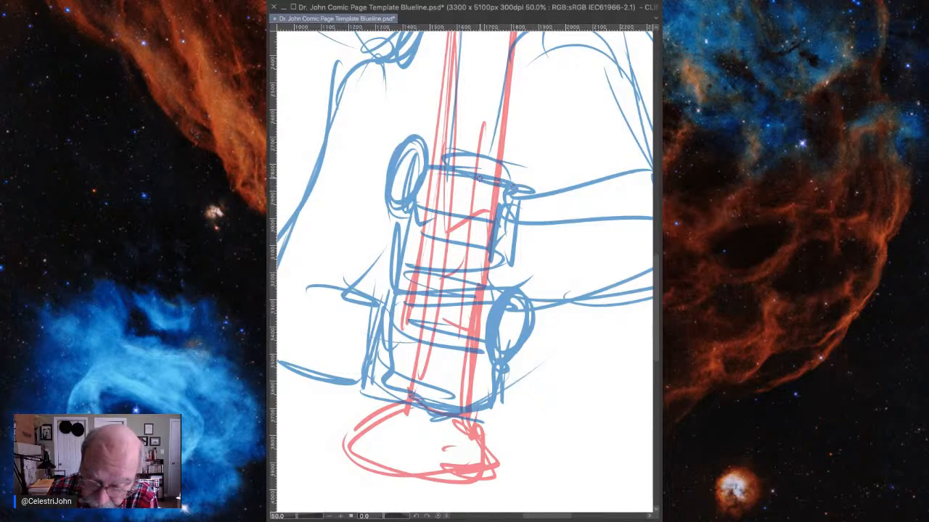
pyautogui.moveTo(418, 145); pyautogui.dragTo(392, 169)
pyautogui.moveTo(385, 175)
pyautogui.mouseDown()
pyautogui.moveTo(392, 189)
pyautogui.moveTo(421, 186)
pyautogui.moveTo(434, 173)
pyautogui.mouseUp()
pyautogui.moveTo(413, 147)
pyautogui.mouseDown()
pyautogui.moveTo(436, 148)
pyautogui.moveTo(428, 196)
pyautogui.mouseUp()
pyautogui.moveTo(441, 162)
pyautogui.mouseDown()
pyautogui.moveTo(468, 170)
pyautogui.moveTo(456, 159)
pyautogui.moveTo(480, 176)
pyautogui.moveTo(425, 180)
pyautogui.moveTo(430, 203)
pyautogui.moveTo(469, 216)
pyautogui.moveTo(488, 217)
pyautogui.moveTo(496, 171)
pyautogui.moveTo(525, 181)
pyautogui.moveTo(509, 223)
pyautogui.moveTo(512, 254)
pyautogui.mouseUp()
pyautogui.moveTo(419, 196)
pyautogui.mouseDown()
pyautogui.moveTo(409, 225)
pyautogui.moveTo(444, 250)
pyautogui.moveTo(486, 246)
pyautogui.mouseUp()
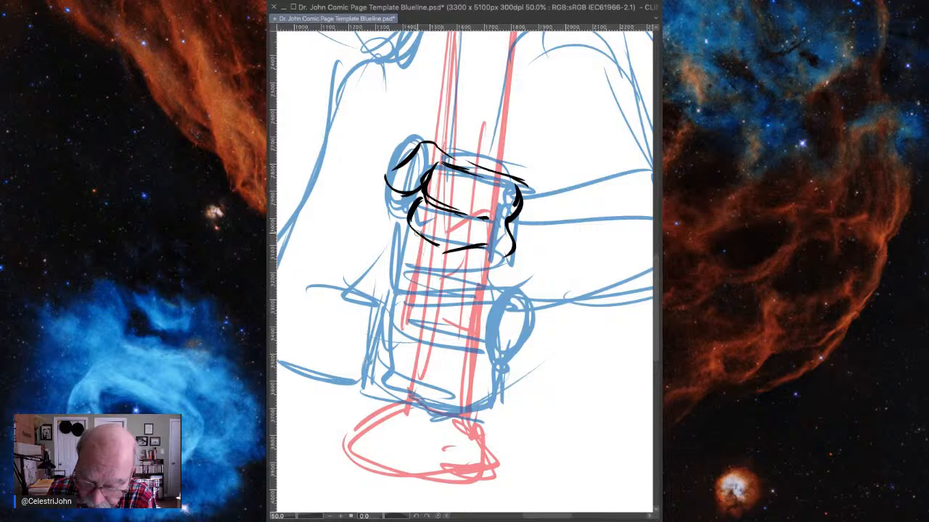
# Ink the upper hand's remaining fingers in black, plus the lower hand's first fingers and its thumb
pyautogui.moveTo(416, 233)
pyautogui.mouseDown()
pyautogui.moveTo(407, 264)
pyautogui.moveTo(458, 275)
pyautogui.moveTo(404, 279)
pyautogui.moveTo(383, 320)
pyautogui.moveTo(457, 285)
pyautogui.mouseUp()
pyautogui.moveTo(399, 294)
pyautogui.mouseDown()
pyautogui.moveTo(466, 286)
pyautogui.moveTo(509, 307)
pyautogui.mouseUp()
pyautogui.moveTo(431, 277)
pyautogui.mouseDown()
pyautogui.moveTo(480, 275)
pyautogui.moveTo(499, 288)
pyautogui.moveTo(497, 321)
pyautogui.moveTo(499, 303)
pyautogui.moveTo(526, 330)
pyautogui.moveTo(484, 321)
pyautogui.moveTo(481, 336)
pyautogui.moveTo(414, 322)
pyautogui.moveTo(475, 332)
pyautogui.mouseUp()
pyautogui.moveTo(385, 293)
pyautogui.mouseDown()
pyautogui.moveTo(371, 366)
pyautogui.moveTo(475, 363)
pyautogui.moveTo(485, 332)
pyautogui.mouseUp()
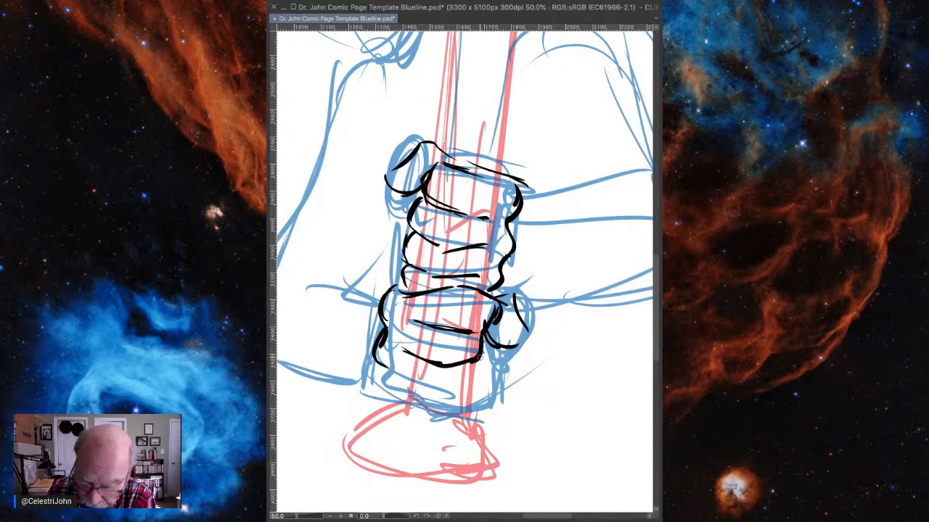
pyautogui.moveTo(504, 299); pyautogui.dragTo(511, 347)
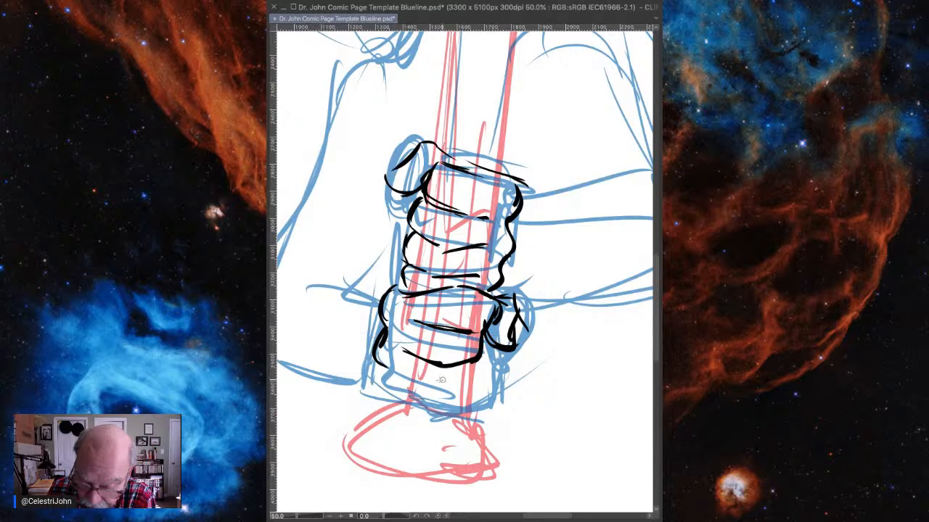
# Ink the lower hand's last fingers in black and close its bottom edge above the bat's knob
pyautogui.moveTo(381, 362)
pyautogui.mouseDown()
pyautogui.moveTo(391, 393)
pyautogui.moveTo(413, 397)
pyautogui.moveTo(473, 383)
pyautogui.mouseUp()
pyautogui.moveTo(482, 338); pyautogui.dragTo(476, 364)
pyautogui.moveTo(397, 393)
pyautogui.mouseDown()
pyautogui.moveTo(418, 411)
pyautogui.moveTo(463, 415)
pyautogui.mouseUp()
pyautogui.moveTo(472, 385)
pyautogui.mouseDown()
pyautogui.moveTo(471, 408)
pyautogui.moveTo(454, 415)
pyautogui.mouseUp()
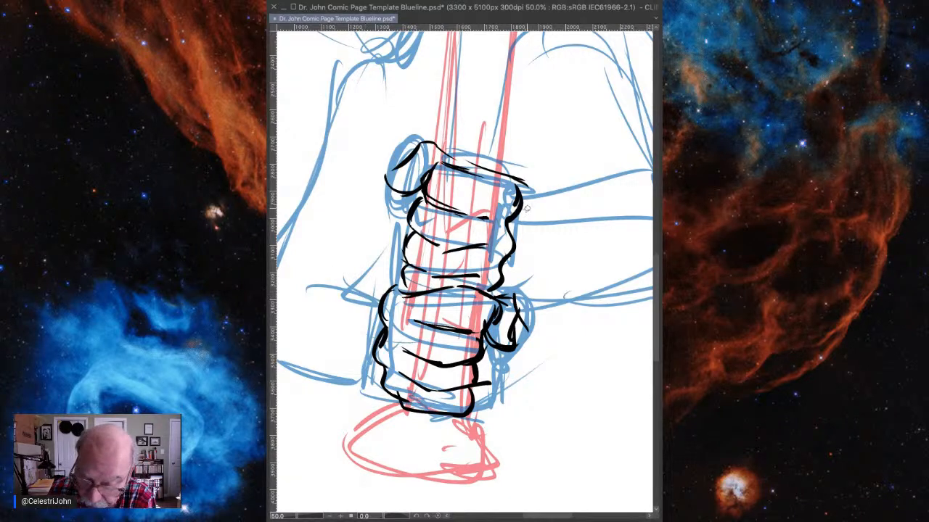
# Ink the upper edge of the right-side forearm from the upper hand, and extend the creases between that hand's fingers
pyautogui.moveTo(522, 217); pyautogui.dragTo(596, 203)
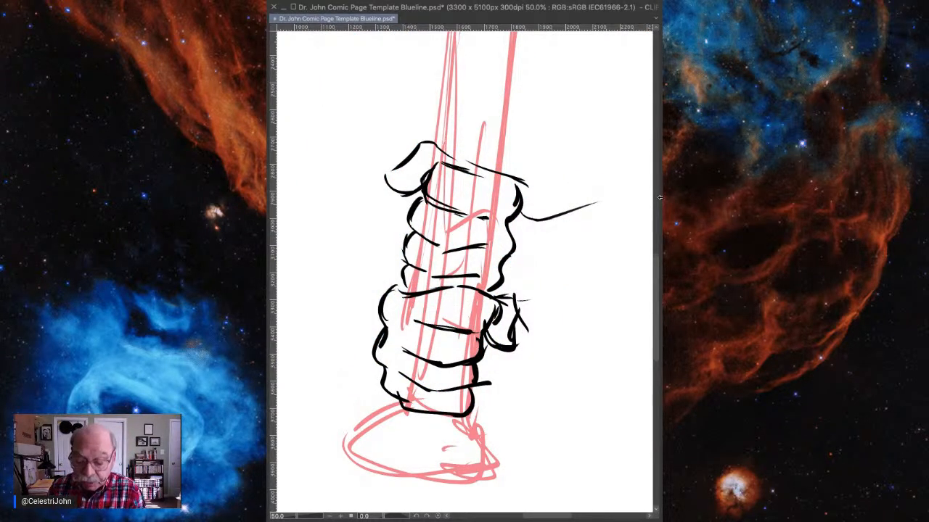
pyautogui.moveTo(456, 213); pyautogui.dragTo(476, 219)
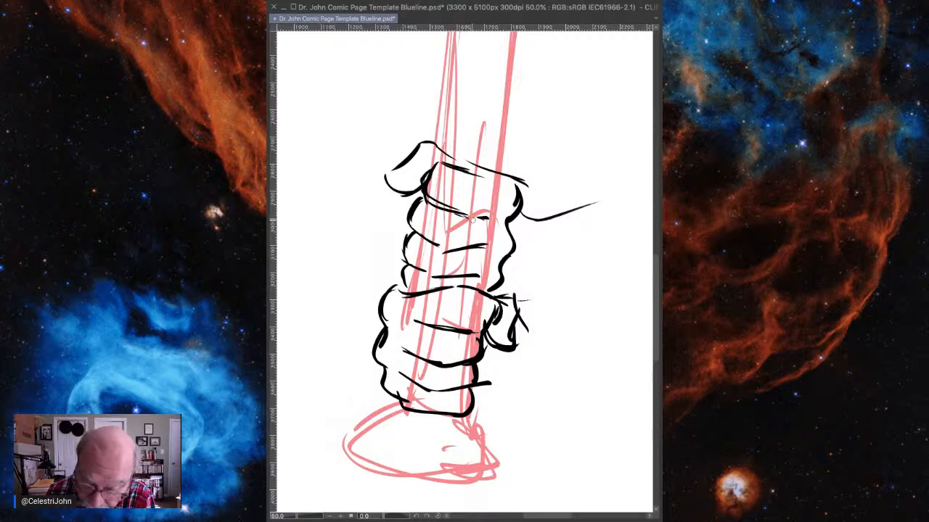
pyautogui.moveTo(430, 244); pyautogui.dragTo(444, 253)
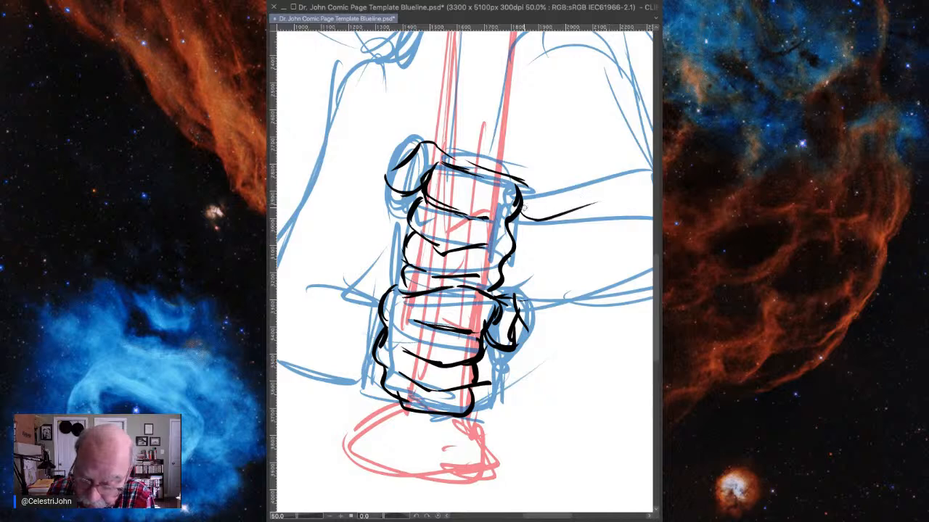
pyautogui.moveTo(524, 215); pyautogui.dragTo(620, 184)
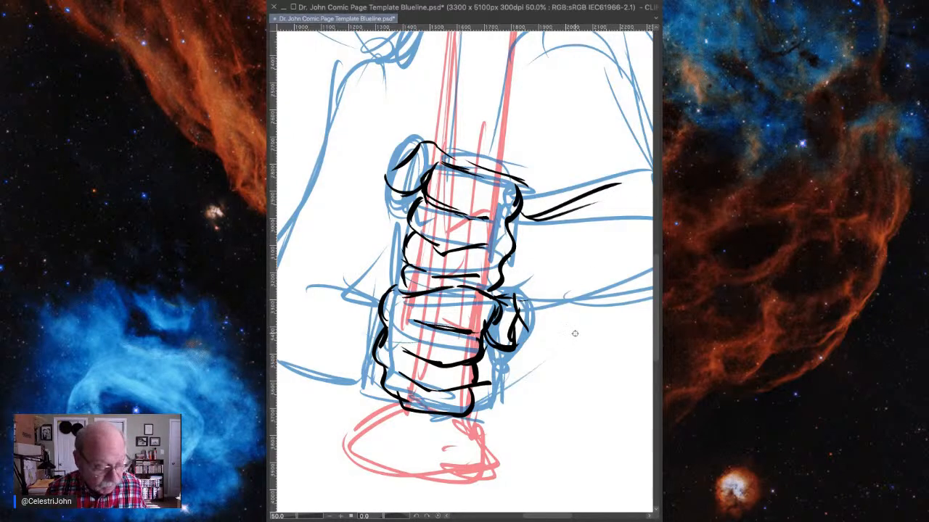
# Ink the left-side wrist line leading into the lower hand and the underside of the right-side forearm
pyautogui.scroll(-1, 563, 348)
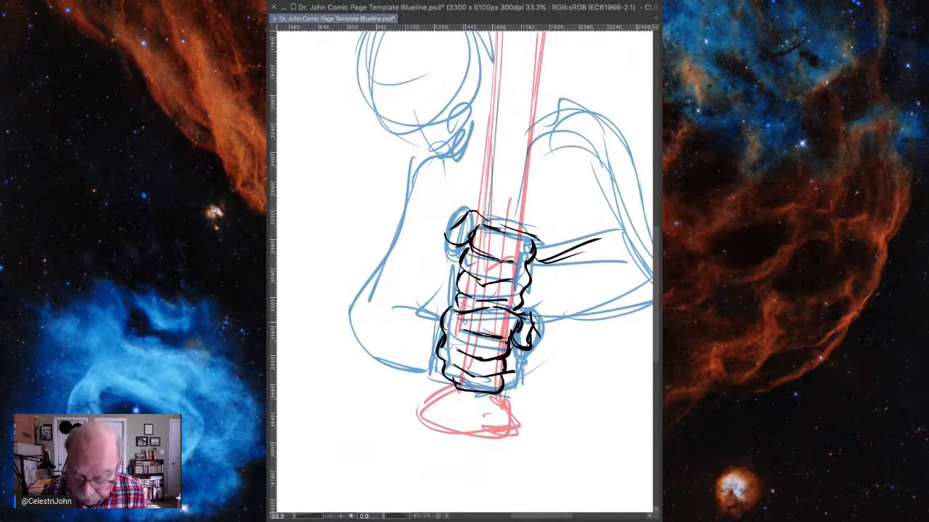
pyautogui.moveTo(441, 317); pyautogui.dragTo(382, 296)
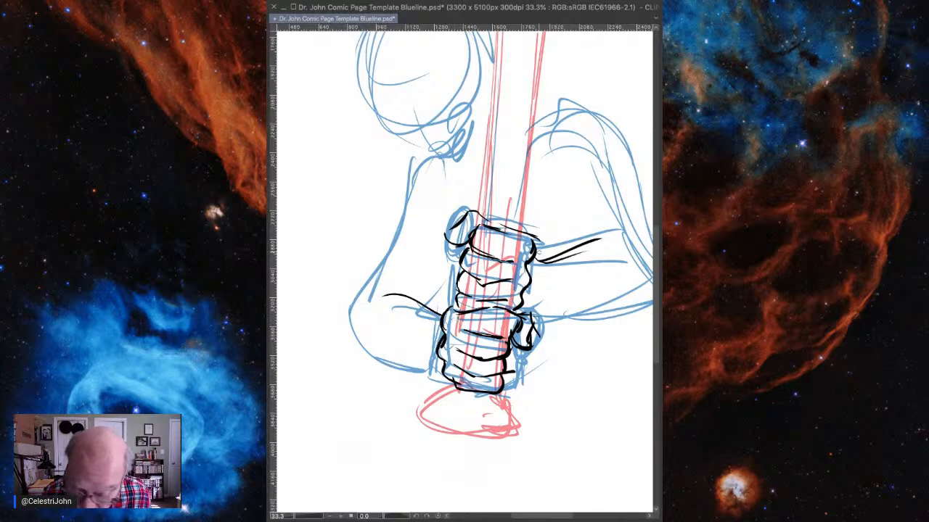
pyautogui.moveTo(528, 320); pyautogui.dragTo(567, 317)
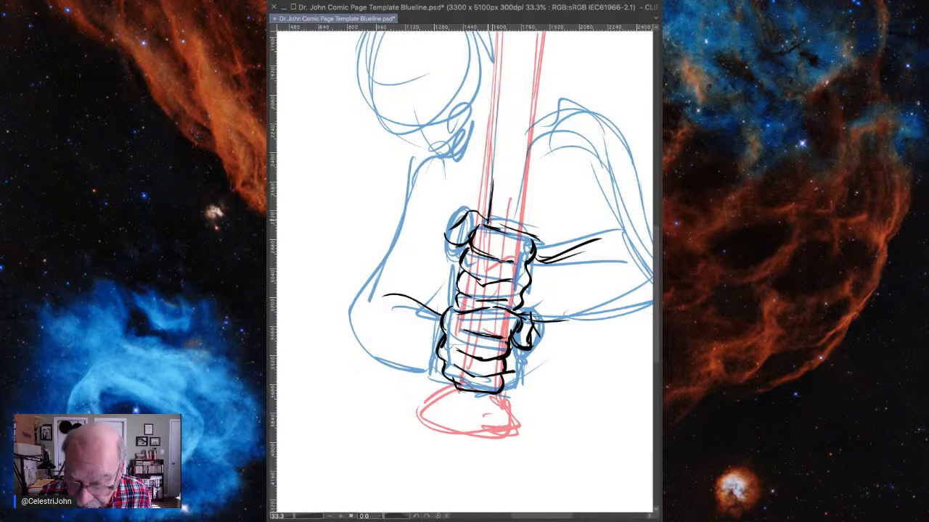
# Ink both edges of the bat shaft above the hands in black, and draw the rounded knob beneath the lower hand
pyautogui.moveTo(488, 221)
pyautogui.mouseDown()
pyautogui.moveTo(499, 48)
pyautogui.moveTo(495, 107)
pyautogui.mouseUp()
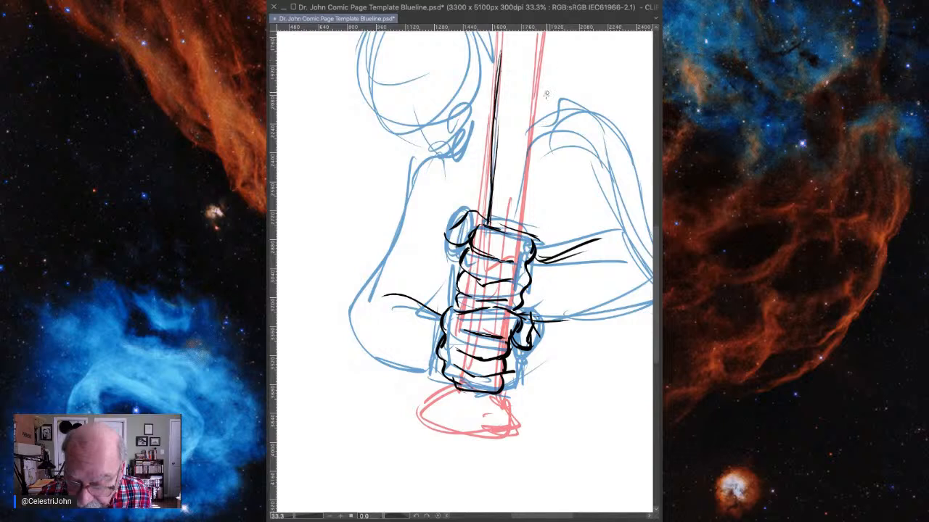
pyautogui.moveTo(548, 32); pyautogui.dragTo(517, 222)
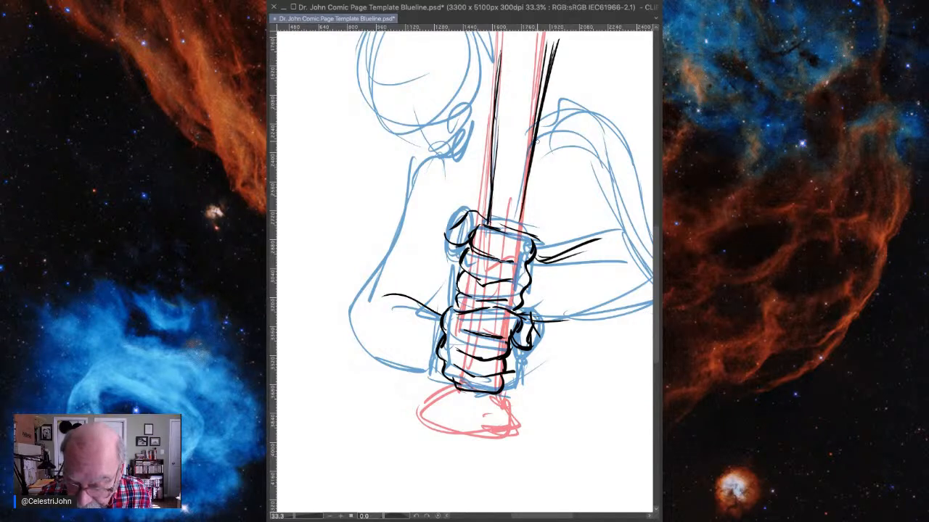
pyautogui.moveTo(540, 141); pyautogui.dragTo(521, 219)
pyautogui.moveTo(529, 171); pyautogui.dragTo(515, 225)
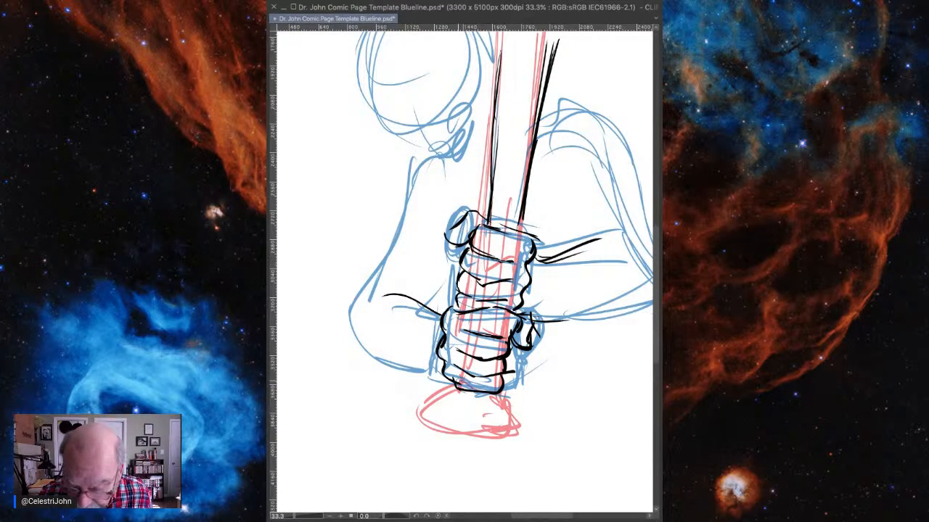
pyautogui.moveTo(458, 386)
pyautogui.mouseDown()
pyautogui.moveTo(436, 397)
pyautogui.moveTo(450, 416)
pyautogui.moveTo(498, 419)
pyautogui.moveTo(506, 397)
pyautogui.moveTo(508, 410)
pyautogui.moveTo(440, 397)
pyautogui.moveTo(502, 422)
pyautogui.mouseUp()
pyautogui.moveTo(498, 398)
pyautogui.mouseDown()
pyautogui.moveTo(507, 416)
pyautogui.moveTo(498, 424)
pyautogui.mouseUp()
# Add curved black contour lines around both wrists
pyautogui.moveTo(538, 263)
pyautogui.mouseDown()
pyautogui.moveTo(590, 248)
pyautogui.moveTo(535, 312)
pyautogui.mouseUp()
pyautogui.moveTo(545, 265)
pyautogui.mouseDown()
pyautogui.moveTo(558, 304)
pyautogui.moveTo(551, 318)
pyautogui.mouseUp()
pyautogui.moveTo(555, 269); pyautogui.dragTo(557, 319)
pyautogui.moveTo(438, 321)
pyautogui.mouseDown()
pyautogui.moveTo(422, 368)
pyautogui.moveTo(415, 367)
pyautogui.moveTo(451, 377)
pyautogui.mouseUp()
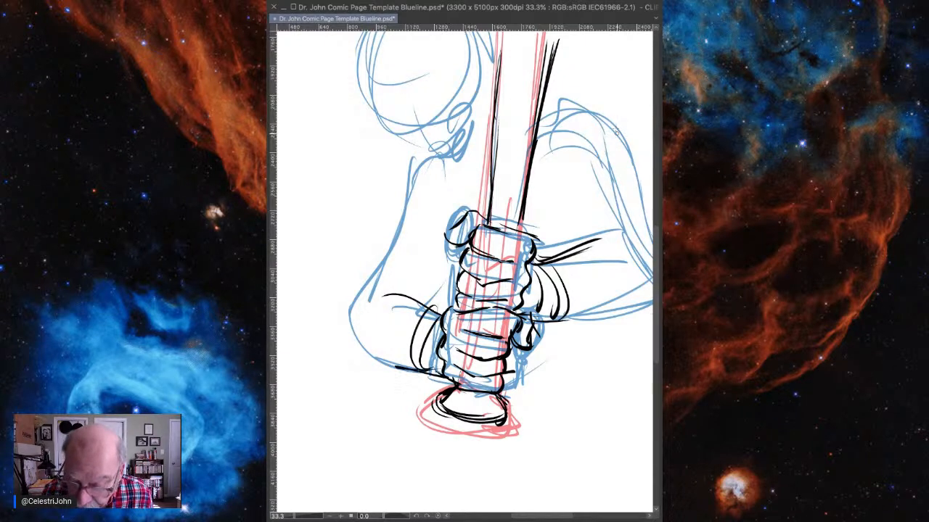
# Ink the right-side shoulder, outer and inner upper arm, and the underside of the forearm toward the elbow
pyautogui.moveTo(538, 134)
pyautogui.mouseDown()
pyautogui.moveTo(603, 122)
pyautogui.moveTo(637, 245)
pyautogui.mouseUp()
pyautogui.moveTo(545, 201); pyautogui.dragTo(570, 249)
pyautogui.moveTo(529, 319); pyautogui.dragTo(631, 305)
# Ink the left-side shoulder, bent arm and elbow in black, and add fold lines inside the upper arm
pyautogui.moveTo(453, 161)
pyautogui.mouseDown()
pyautogui.moveTo(438, 152)
pyautogui.moveTo(362, 282)
pyautogui.mouseUp()
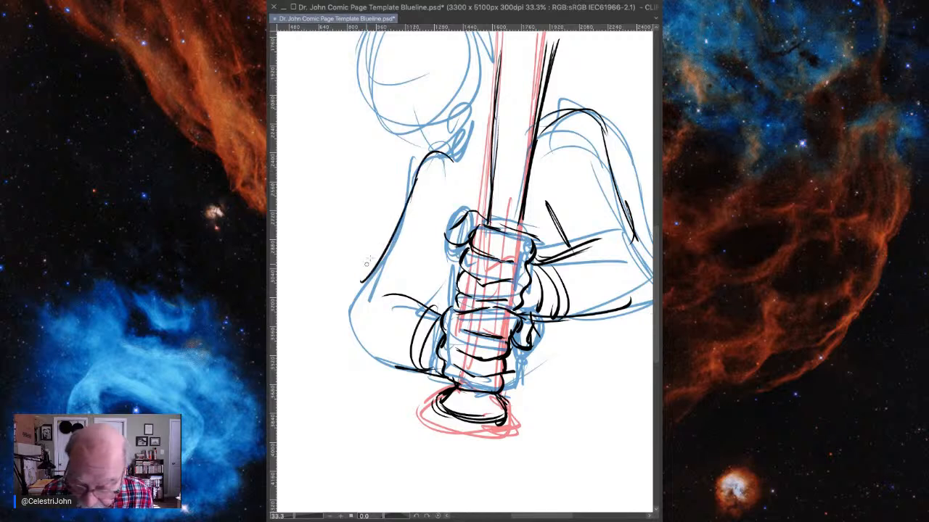
pyautogui.moveTo(400, 232); pyautogui.dragTo(351, 283)
pyautogui.moveTo(351, 298)
pyautogui.mouseDown()
pyautogui.moveTo(370, 353)
pyautogui.moveTo(395, 365)
pyautogui.mouseUp()
pyautogui.moveTo(361, 328); pyautogui.dragTo(394, 358)
pyautogui.moveTo(425, 244)
pyautogui.mouseDown()
pyautogui.moveTo(416, 290)
pyautogui.moveTo(413, 277)
pyautogui.mouseUp()
pyautogui.moveTo(439, 187)
pyautogui.mouseDown()
pyautogui.moveTo(429, 294)
pyautogui.moveTo(432, 238)
pyautogui.mouseUp()
pyautogui.moveTo(449, 232)
pyautogui.mouseDown()
pyautogui.moveTo(436, 283)
pyautogui.moveTo(433, 275)
pyautogui.mouseUp()
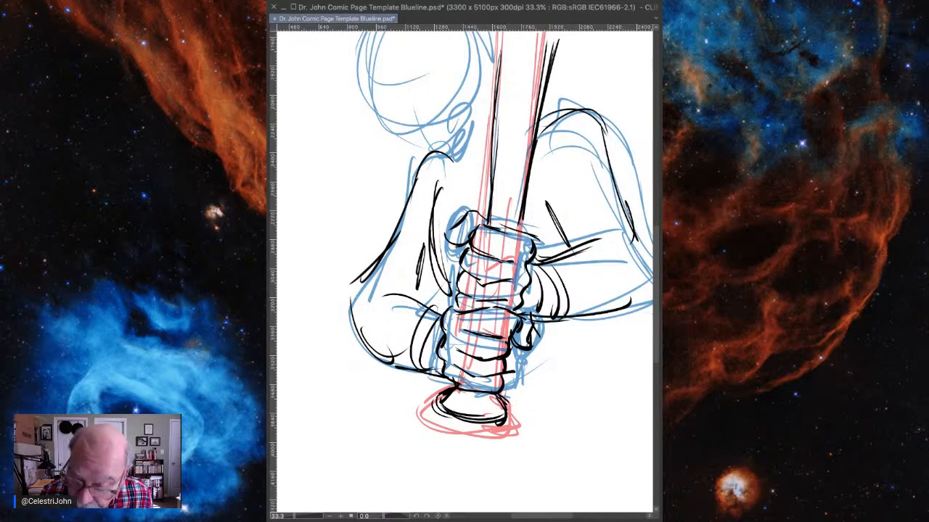
# Clear the red and blue construction sketches, redraw the boundary between the two hands, and extend the bat's right edge to the upper hand
pyautogui.press('Delete')
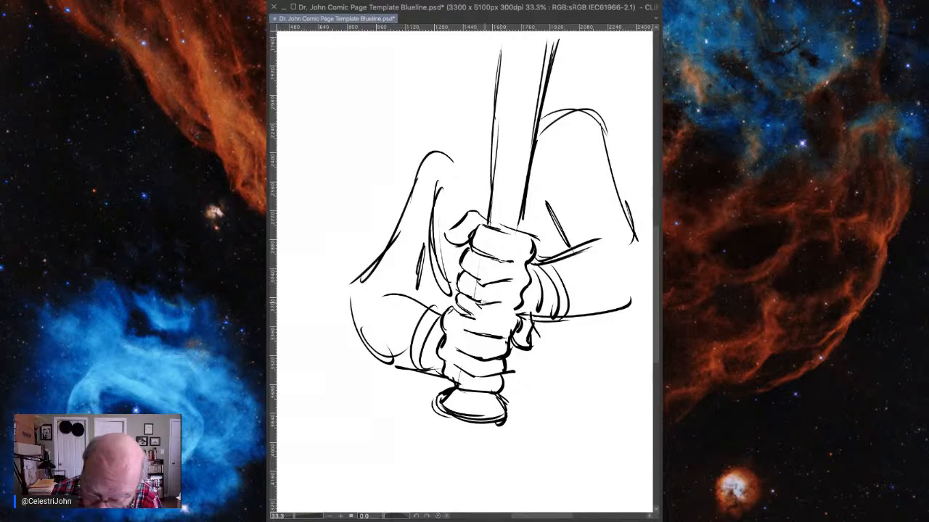
pyautogui.moveTo(444, 316); pyautogui.dragTo(509, 320)
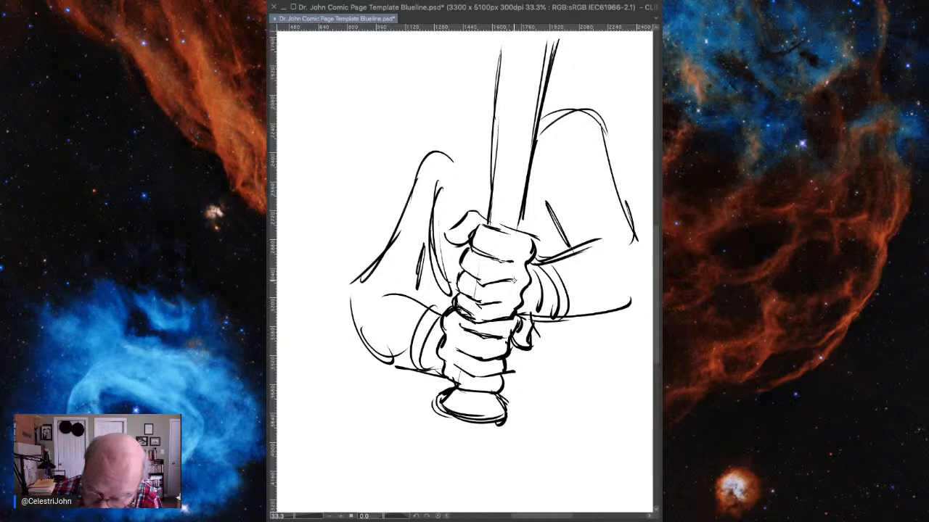
pyautogui.moveTo(524, 203); pyautogui.dragTo(518, 235)
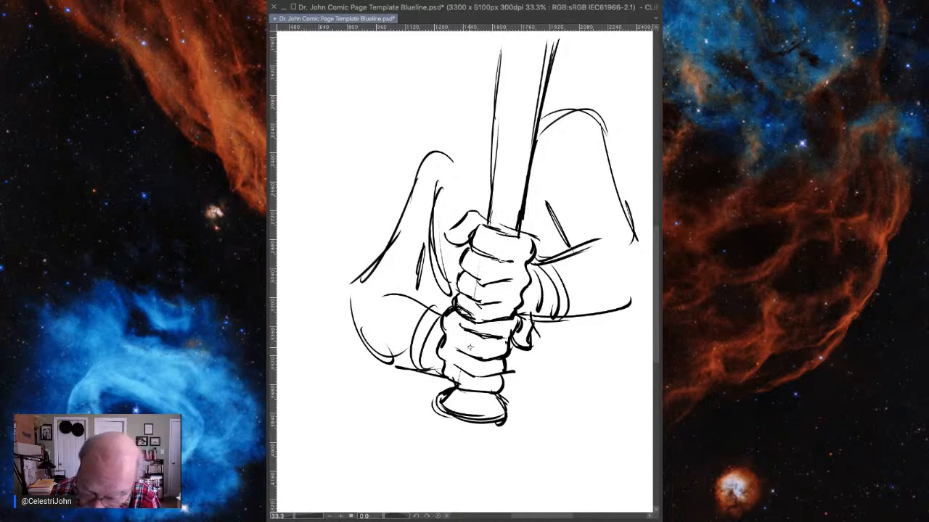
# Redraw the crease below the lower hand's first finger in black with a bend at its middle
pyautogui.moveTo(453, 332); pyautogui.dragTo(480, 344)
pyautogui.moveTo(479, 344)
pyautogui.mouseDown()
pyautogui.moveTo(505, 337)
pyautogui.moveTo(478, 342)
pyautogui.mouseUp()
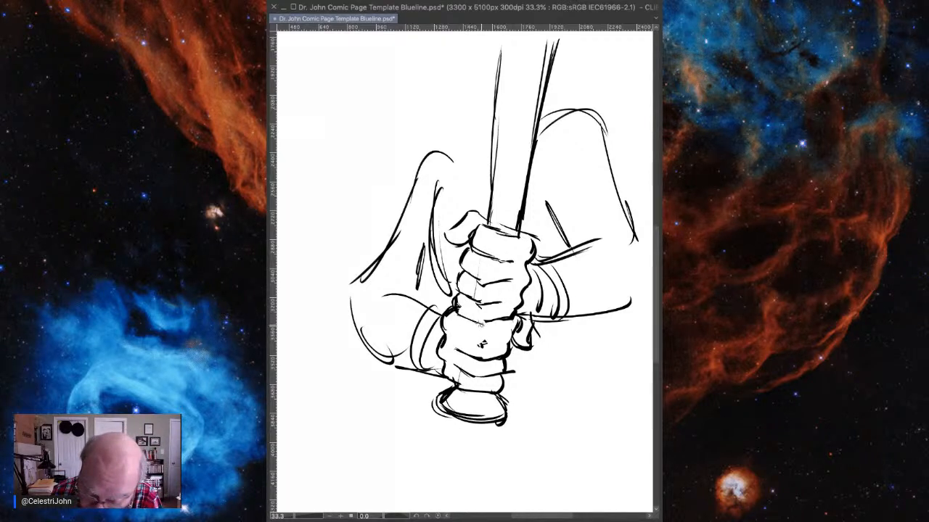
pyautogui.moveTo(481, 344)
pyautogui.mouseDown()
pyautogui.moveTo(453, 335)
pyautogui.moveTo(508, 338)
pyautogui.moveTo(511, 321)
pyautogui.moveTo(507, 339)
pyautogui.mouseUp()
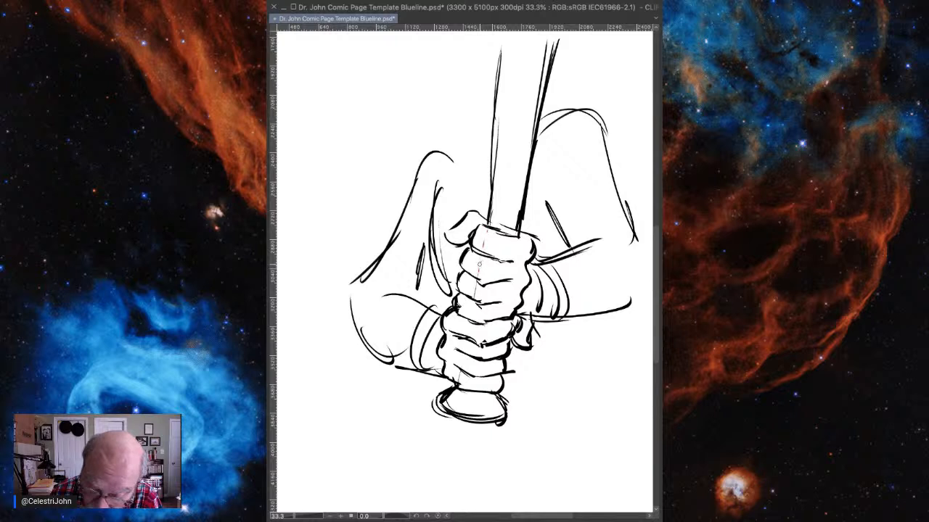
# Indicate the bat handle's hidden edges through both hands with dashed red lines
pyautogui.moveTo(472, 329); pyautogui.dragTo(470, 348)
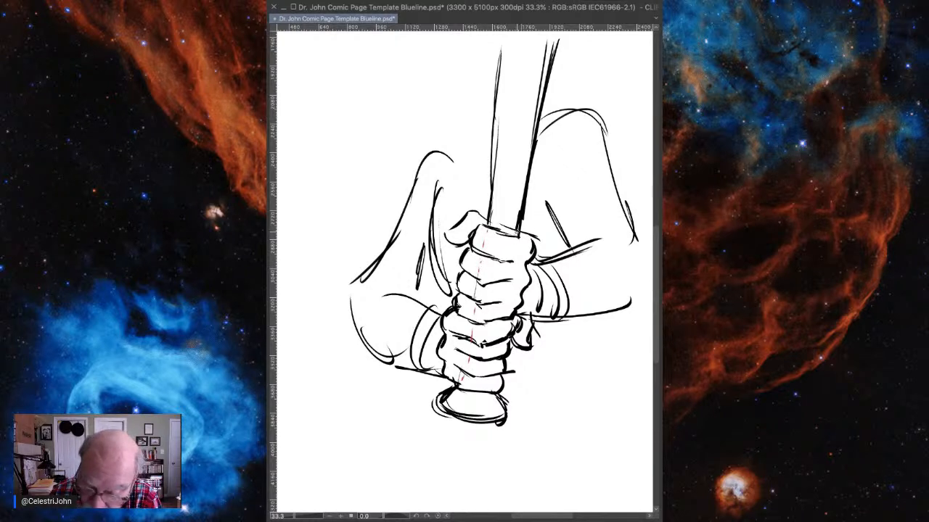
pyautogui.moveTo(517, 232); pyautogui.dragTo(491, 392)
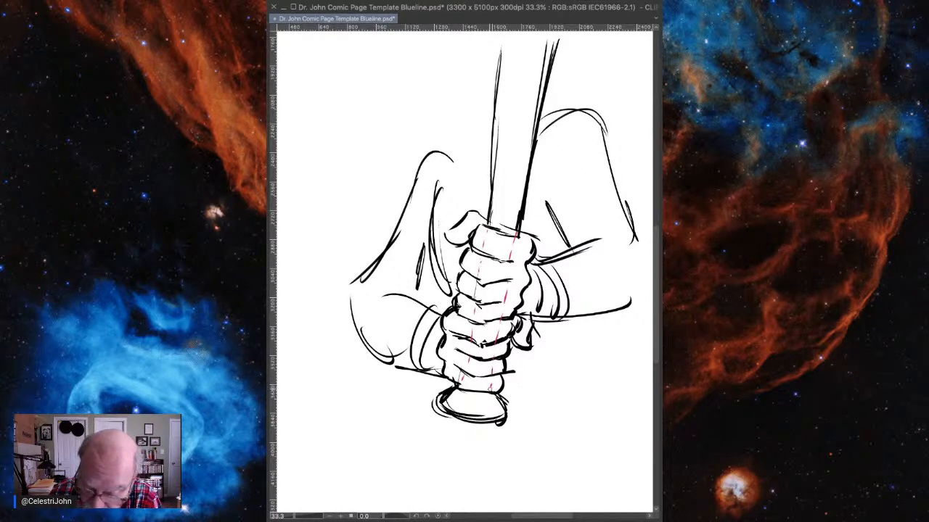